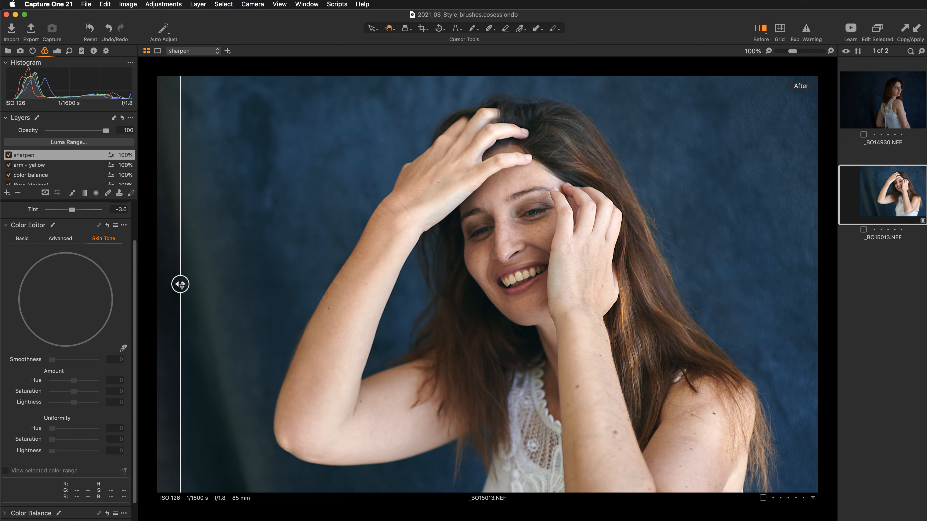
# Step: Compare the unedited and edited portrait by sweeping the before/after divider across the image
pyautogui.moveTo(181, 285); pyautogui.dragTo(384, 286)
pyautogui.moveTo(368, 342); pyautogui.dragTo(248, 352)
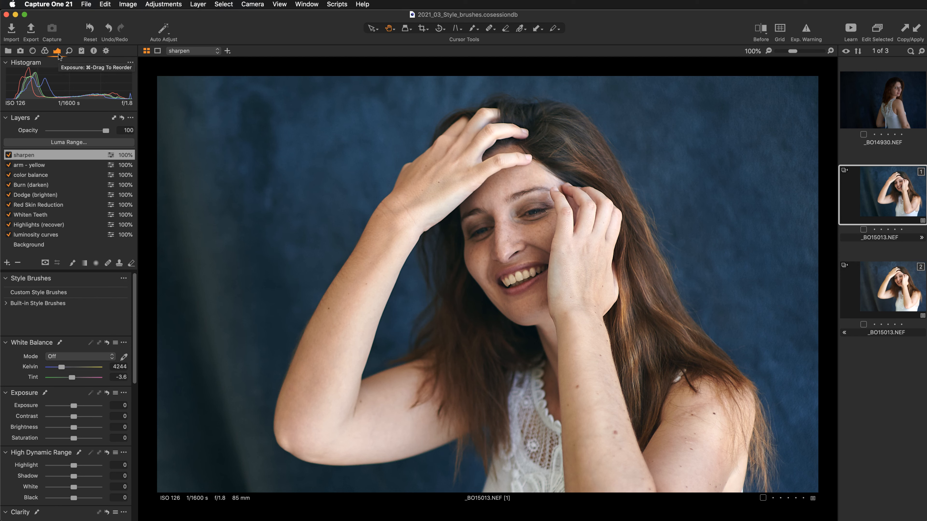
# Step: Check the installed program version in the About window, then close it
pyautogui.click(58, 5)
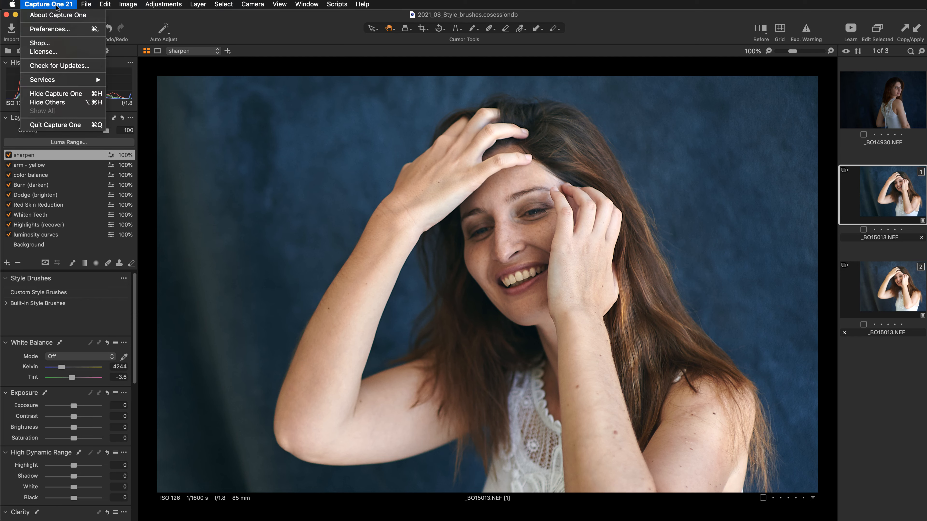
pyautogui.click(58, 15)
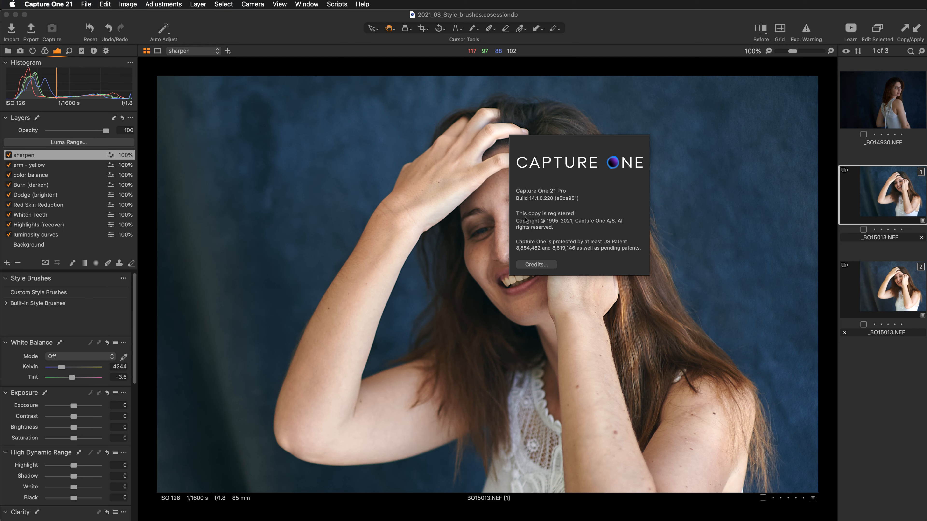
pyautogui.click(445, 214)
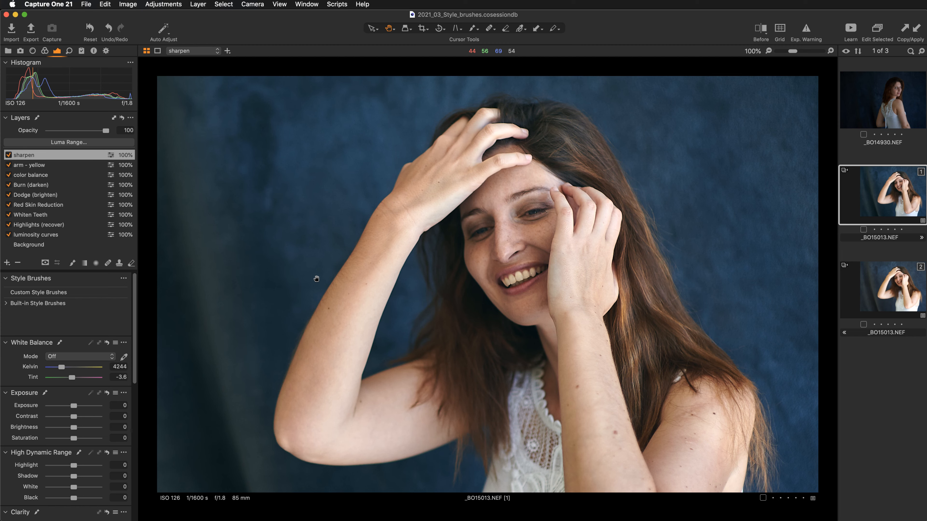
# Step: Collapse the LATITUDE - SUNBOUND group and look through the custom styles in Styles and Presets
pyautogui.click(82, 51)
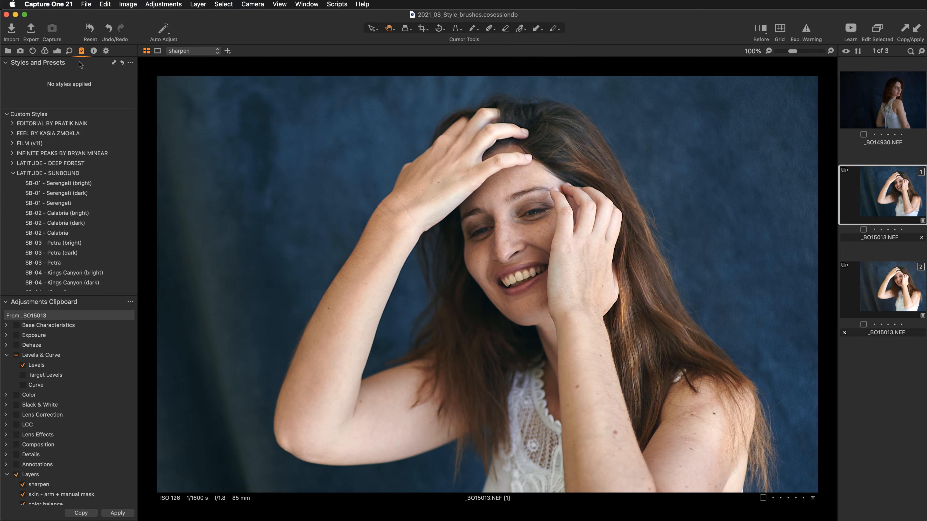
pyautogui.click(13, 173)
pyautogui.click(13, 174)
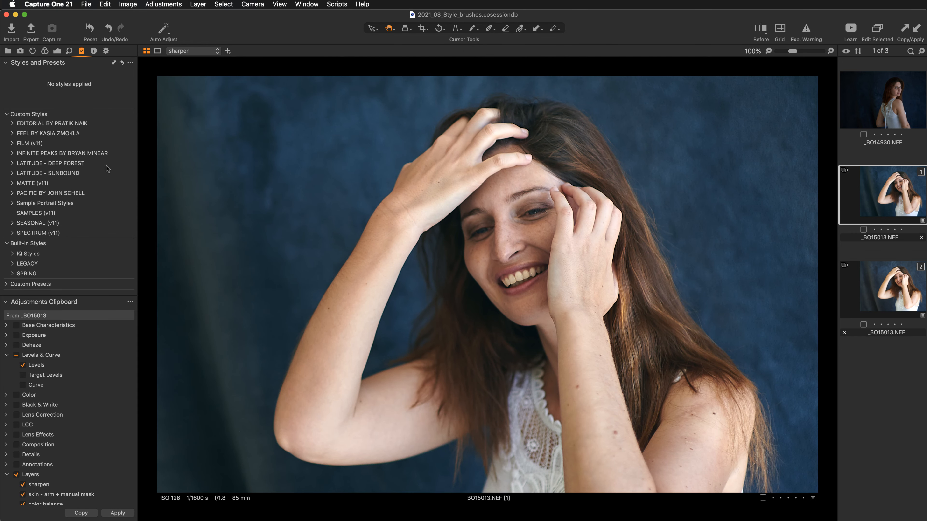
pyautogui.click(7, 114)
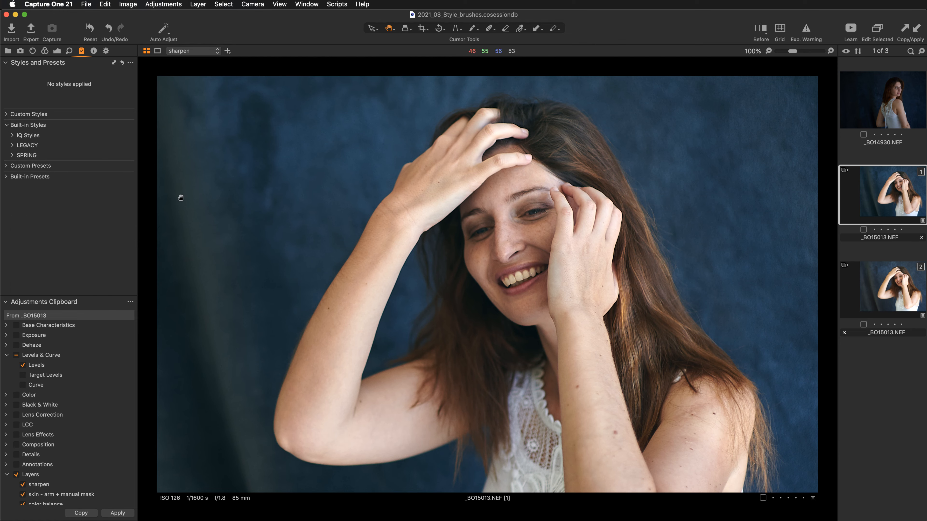
pyautogui.click(7, 114)
pyautogui.scroll(-5, 70, 227)
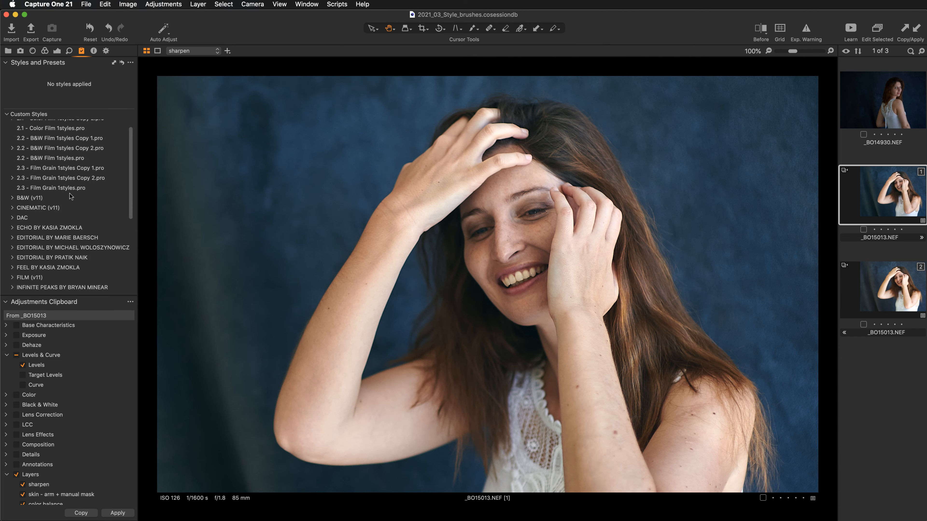
pyautogui.scroll(-3, 70, 227)
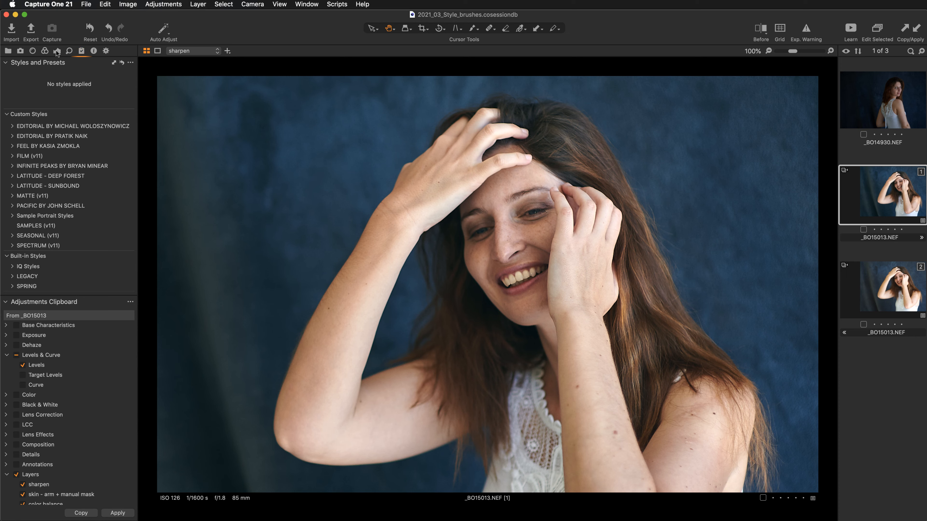
# Step: Show the Style Brushes and expand the built-in Color and Enhancements groups to review their brushes
pyautogui.click(57, 52)
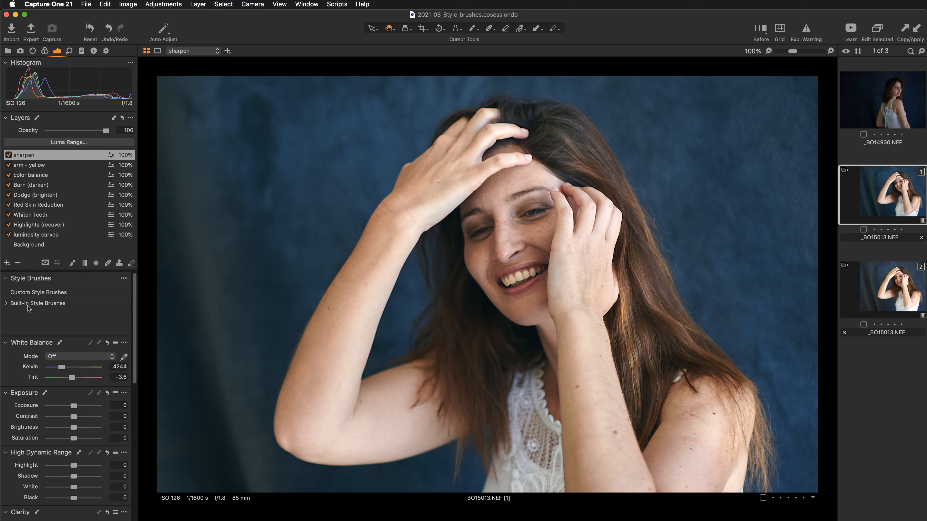
pyautogui.click(6, 304)
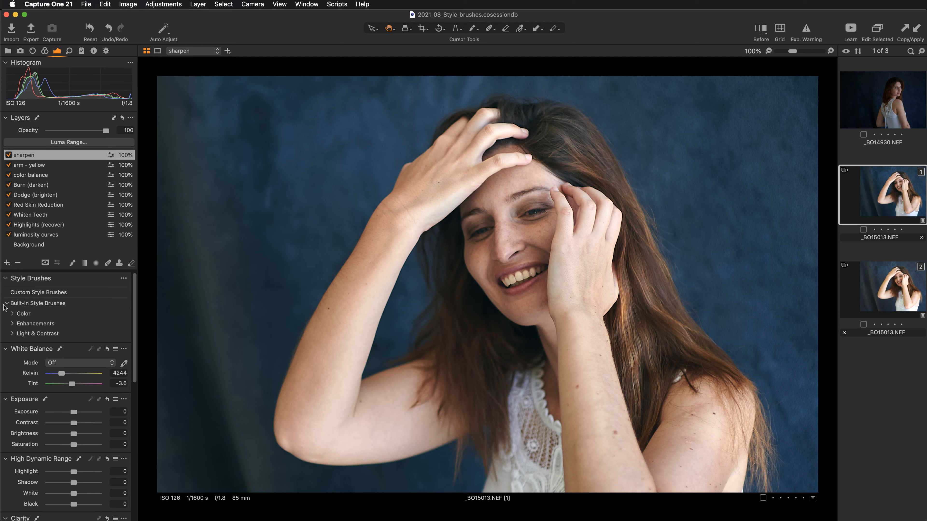
pyautogui.scroll(-1, 49, 319)
pyautogui.scroll(-3, 48, 317)
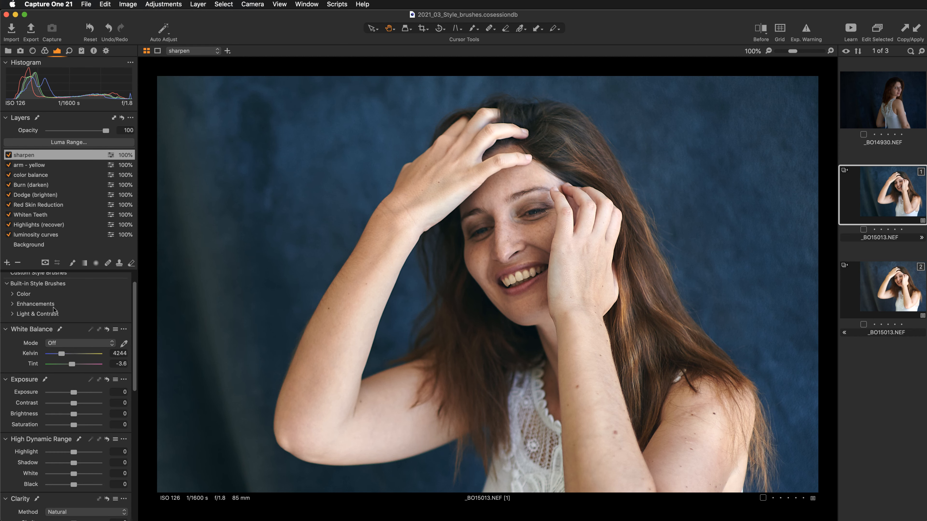
pyautogui.click(24, 294)
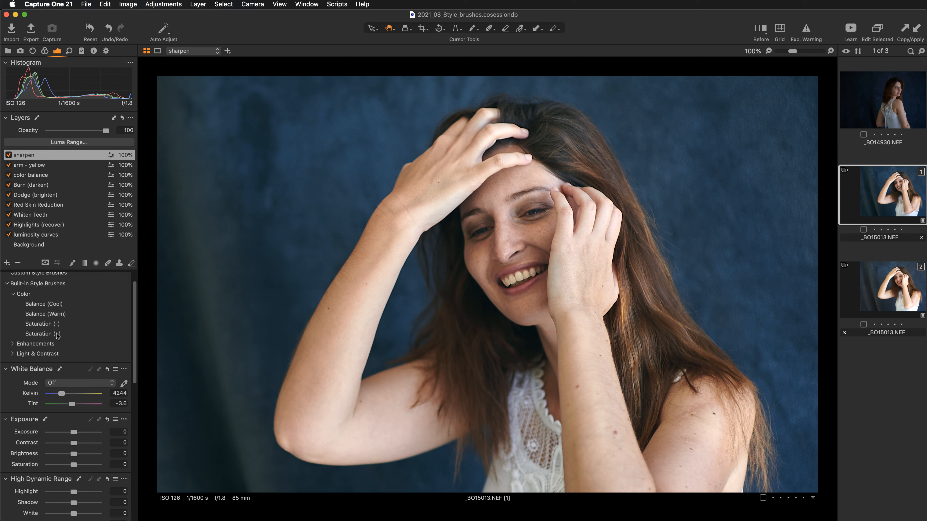
pyautogui.scroll(-2, 60, 335)
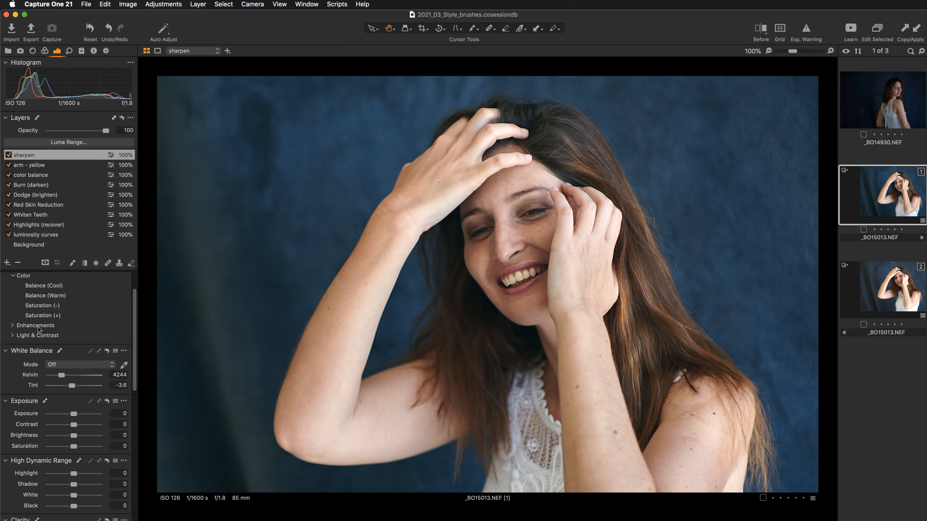
pyautogui.click(38, 326)
pyautogui.scroll(-3, 55, 314)
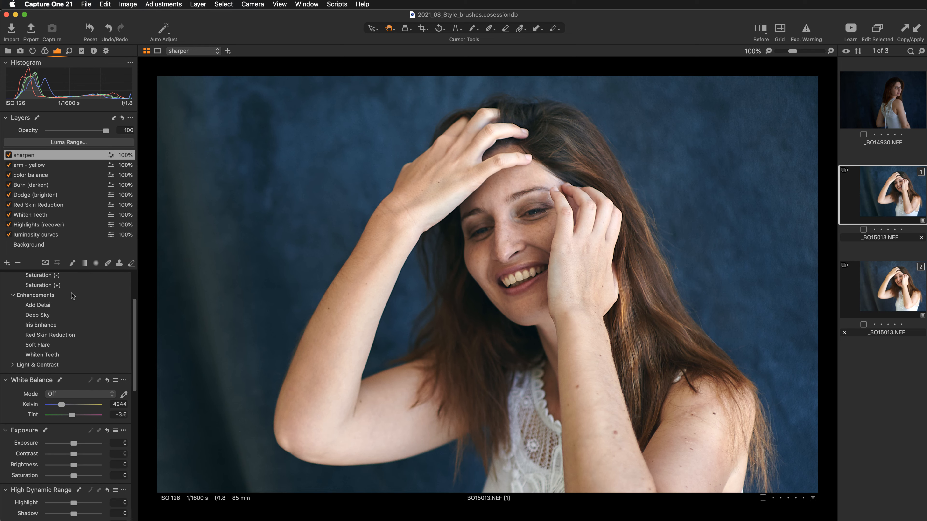
pyautogui.scroll(3, 71, 294)
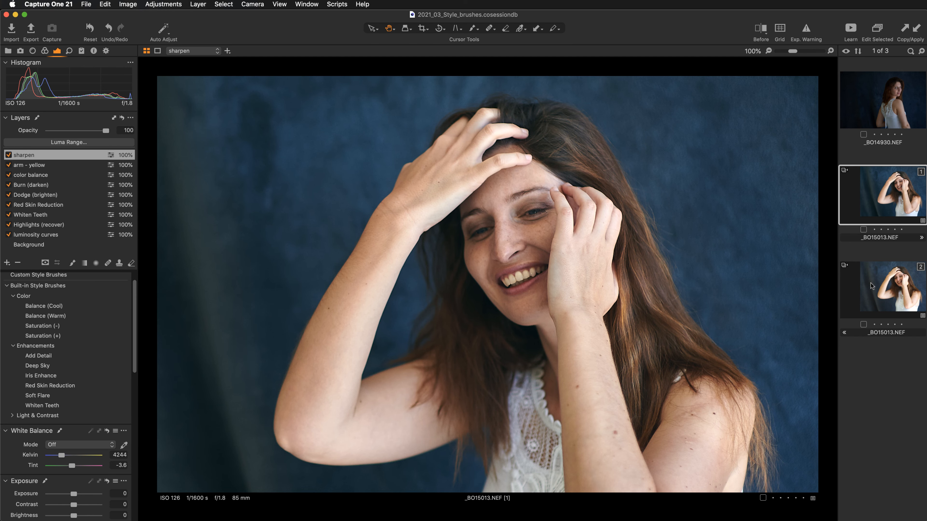
# Step: Open the second variant of _BO15013.NEF, activate the Draw Mask brush and hide the image browser
pyautogui.click(876, 287)
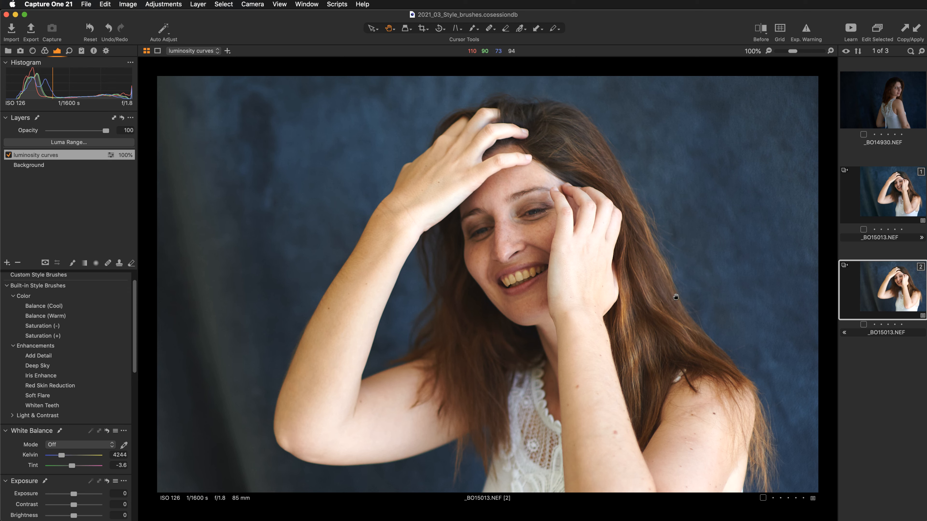
pyautogui.press('b')
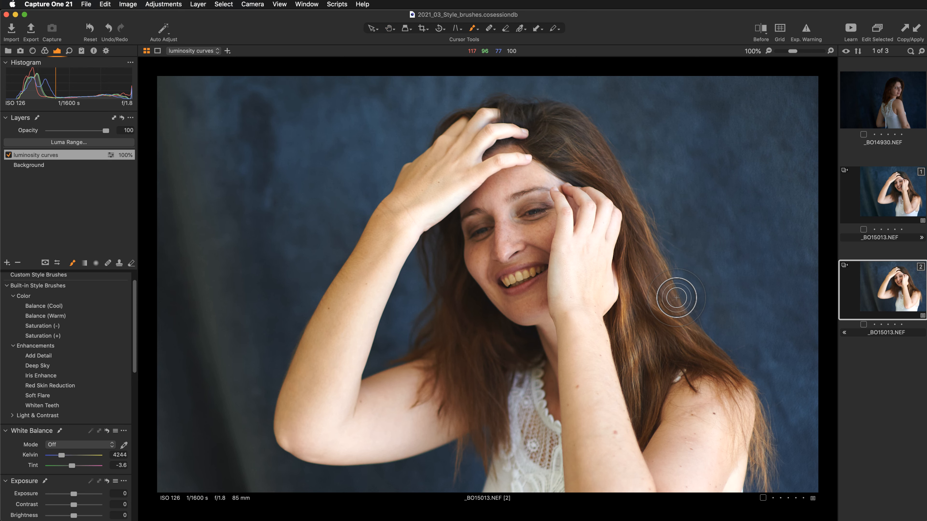
pyautogui.press('super+b')
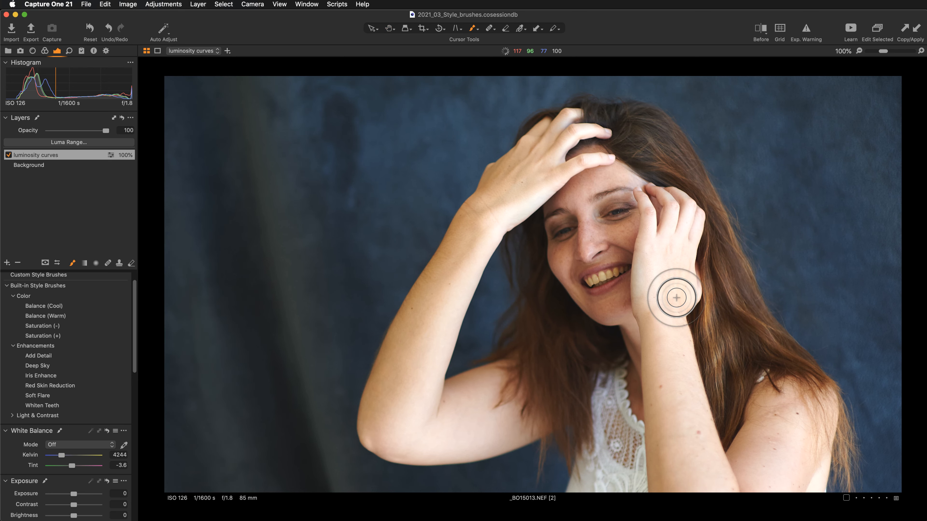
# Step: Inspect the adjustments on the Background and luminosity curves layers, toggling the luminosity curves layer off and on to compare
pyautogui.click(92, 165)
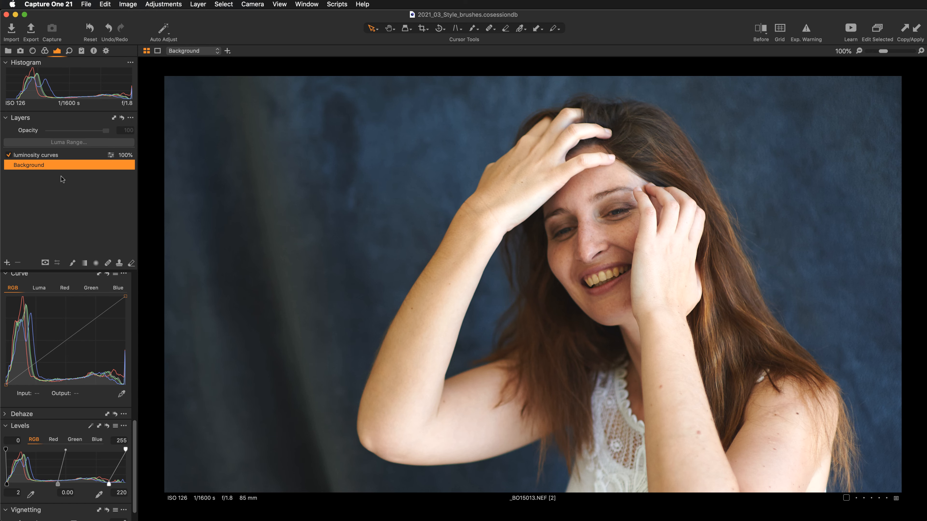
pyautogui.click(51, 156)
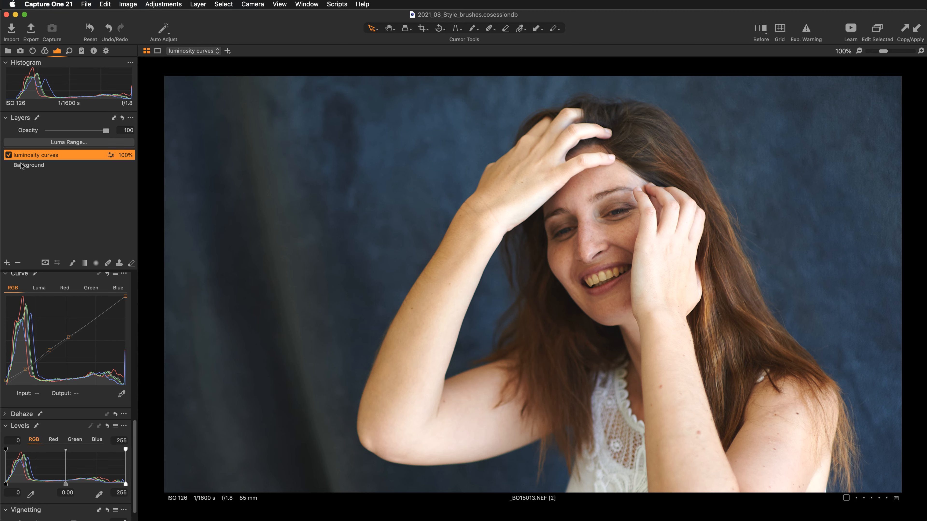
pyautogui.click(8, 155)
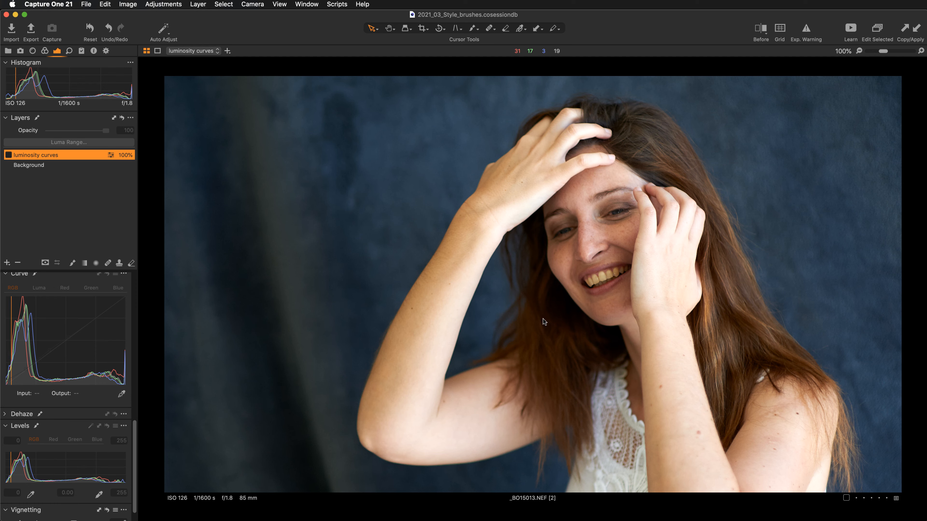
pyautogui.click(8, 154)
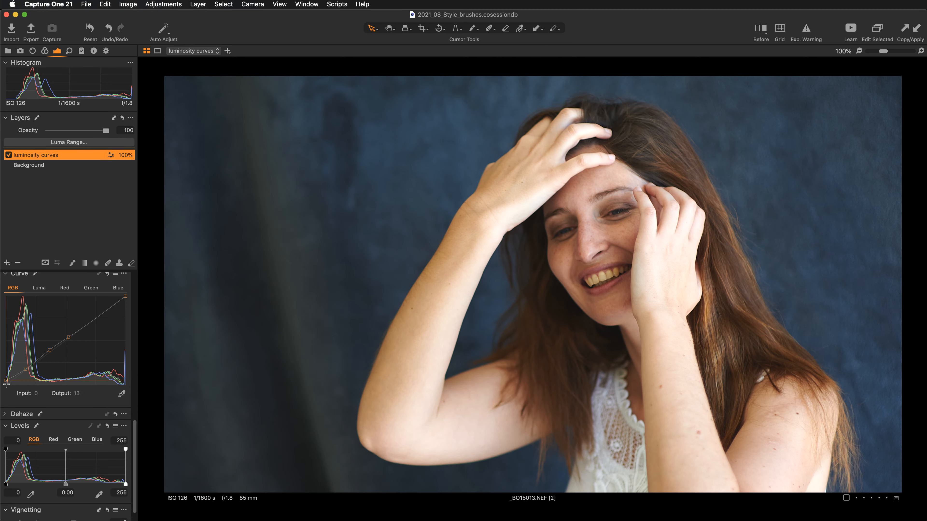
# Step: Detach and enlarge the Curve tool to examine the luminosity curve, then dock it back
pyautogui.moveTo(73, 274); pyautogui.dragTo(237, 120)
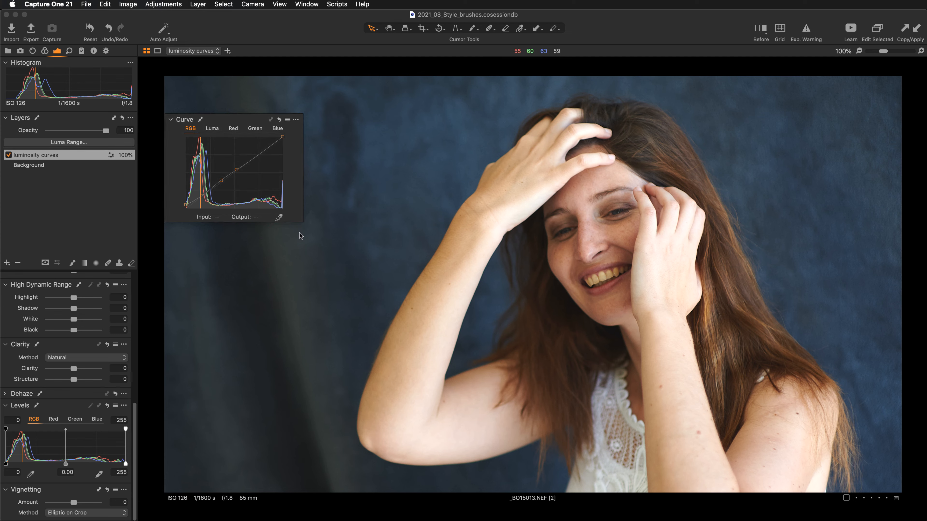
pyautogui.moveTo(303, 222); pyautogui.dragTo(405, 398)
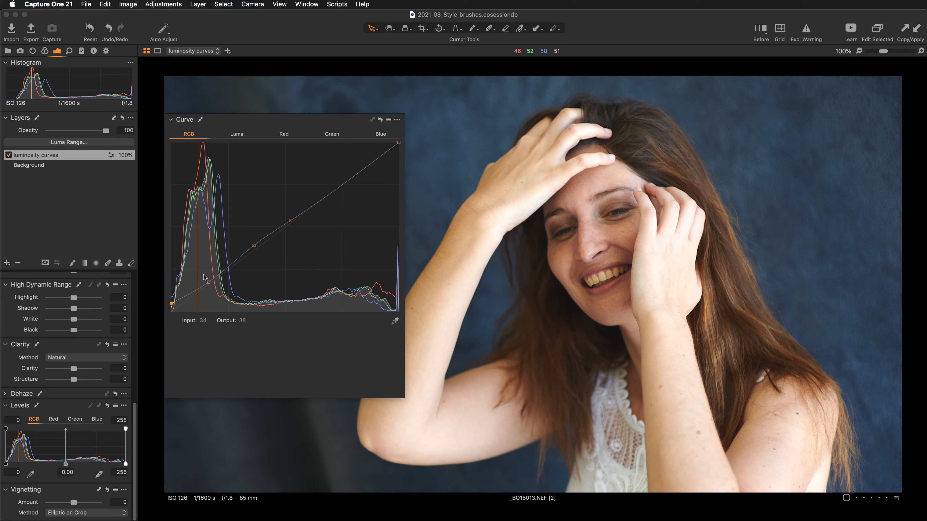
pyautogui.moveTo(310, 120); pyautogui.dragTo(41, 377)
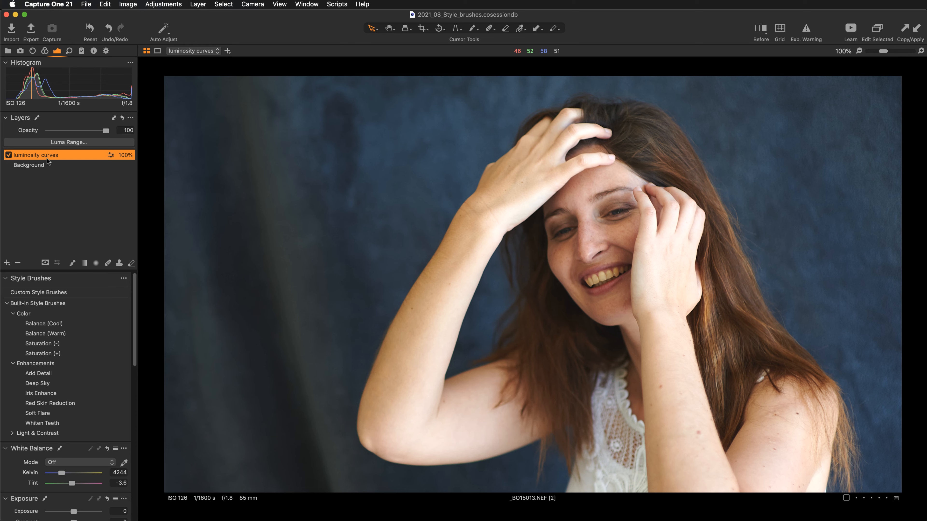
# Step: Examine the whole portrait, then the teeth, eyes and skin of the face and arms in close-up
pyautogui.press('super+0')
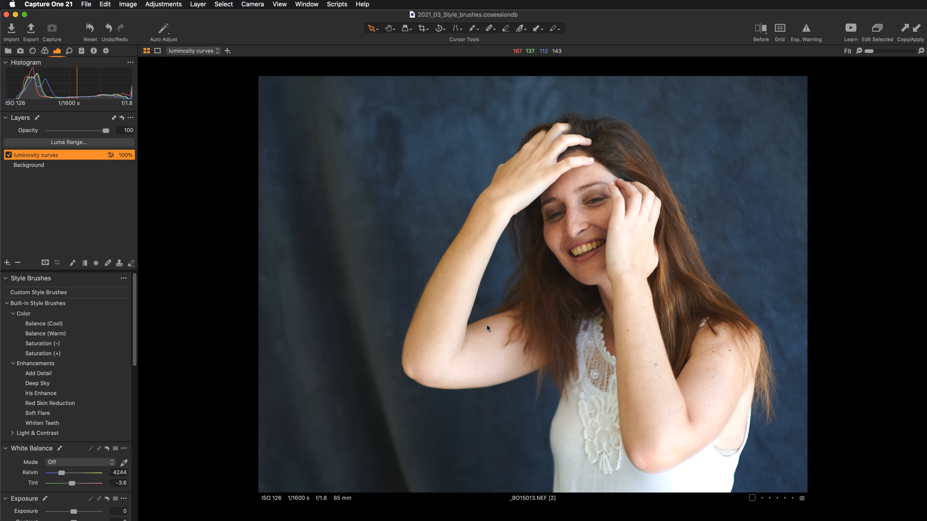
pyautogui.press('super+plus')
pyautogui.press('super+plus')
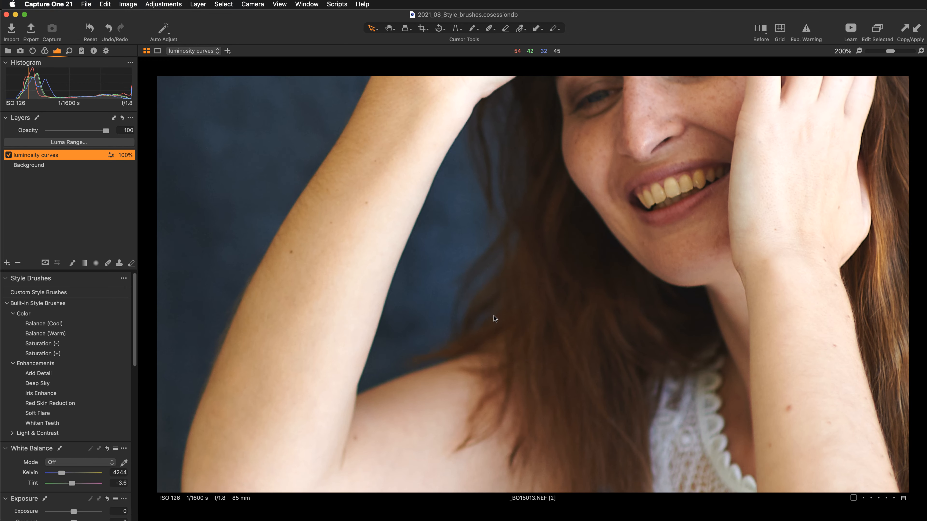
pyautogui.moveTo(600, 175); pyautogui.dragTo(558, 236)
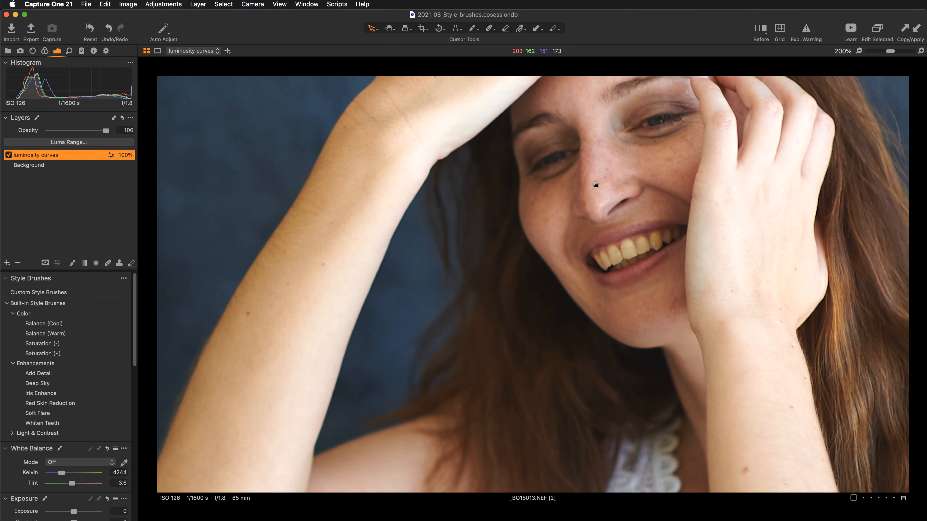
pyautogui.moveTo(595, 183); pyautogui.dragTo(515, 281)
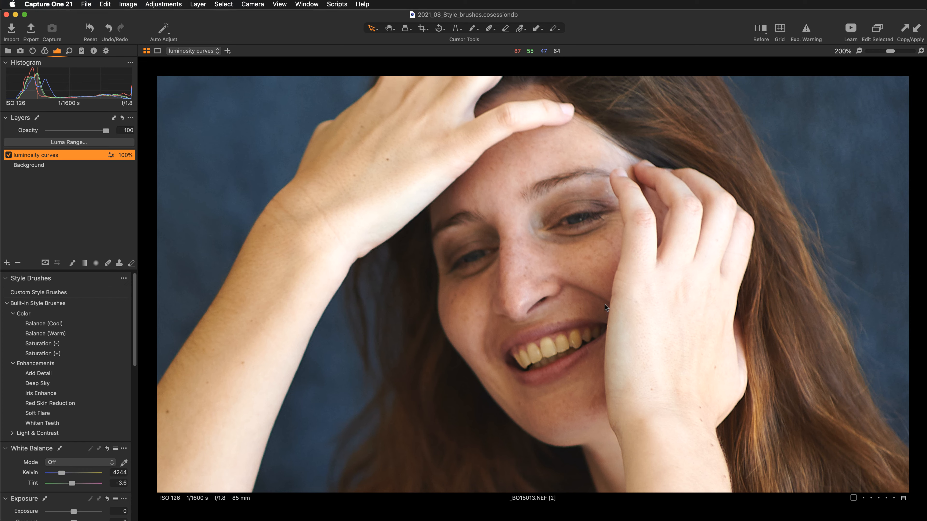
pyautogui.press('super+plus')
pyautogui.press('super+plus')
pyautogui.press('super+plus')
pyautogui.press('super+plus')
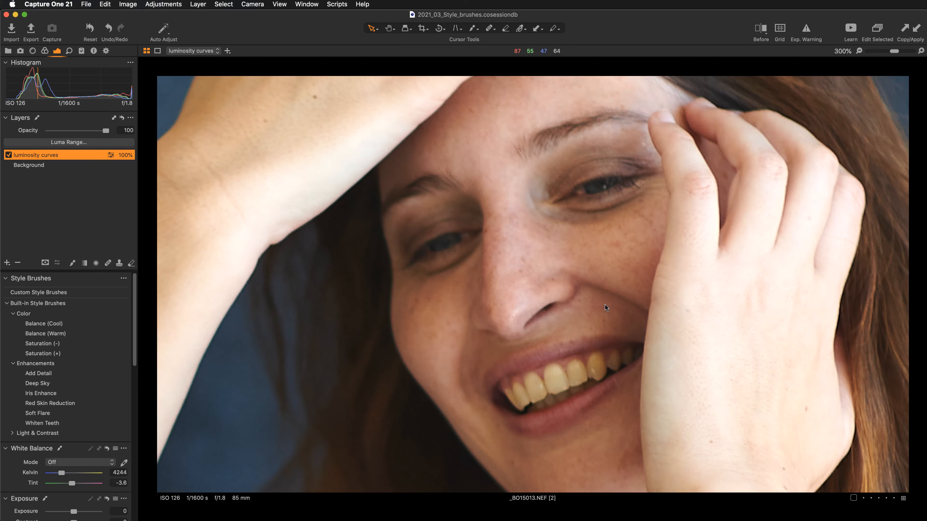
pyautogui.press('super+plus')
pyautogui.press('super+plus')
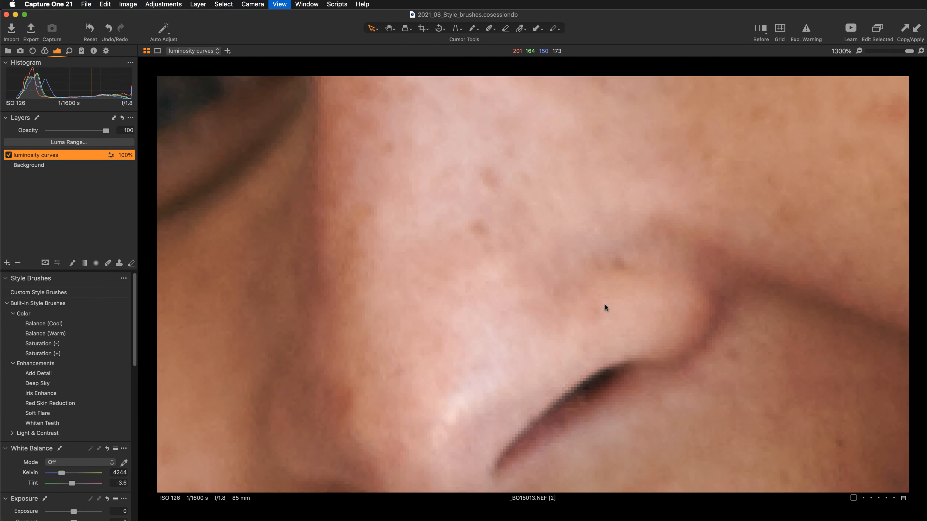
pyautogui.press('super+minus')
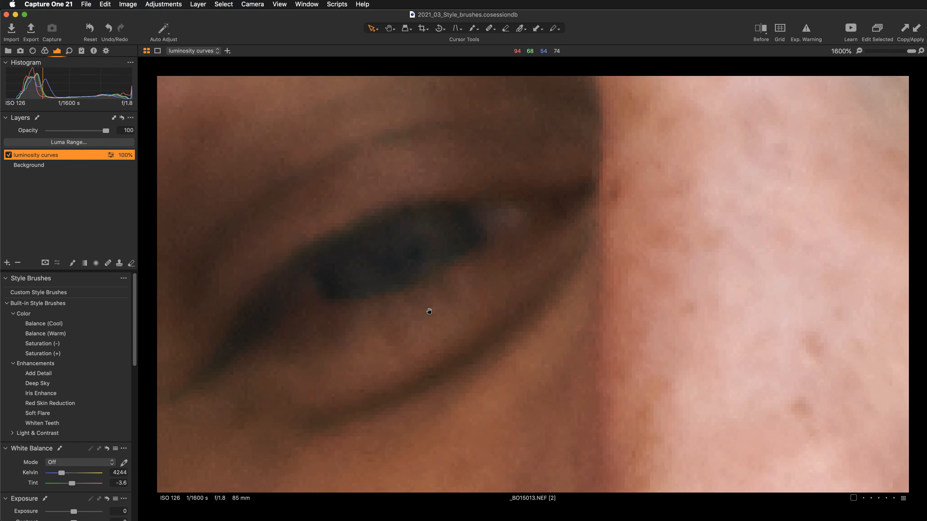
pyautogui.press('super+minus')
pyautogui.press('super+minus')
pyautogui.press('super+minus')
pyautogui.press('super+minus')
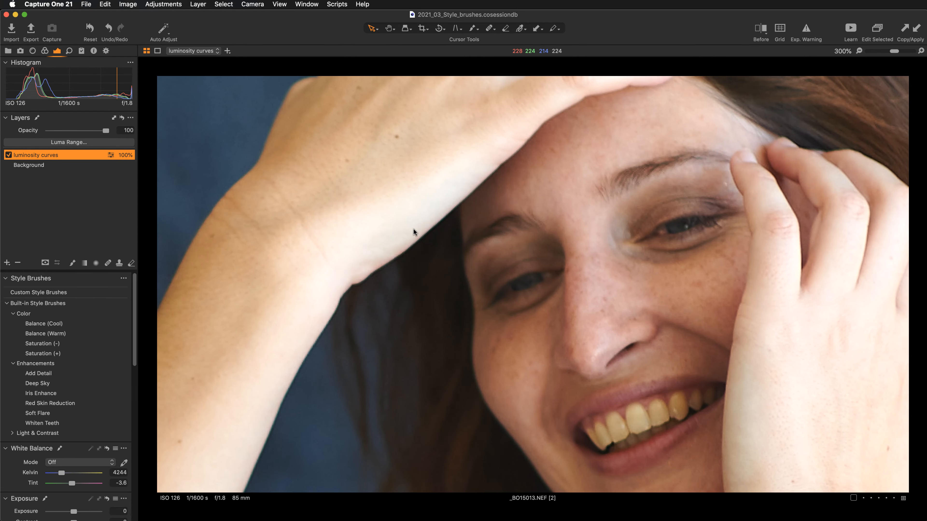
pyautogui.moveTo(413, 230); pyautogui.dragTo(498, 200)
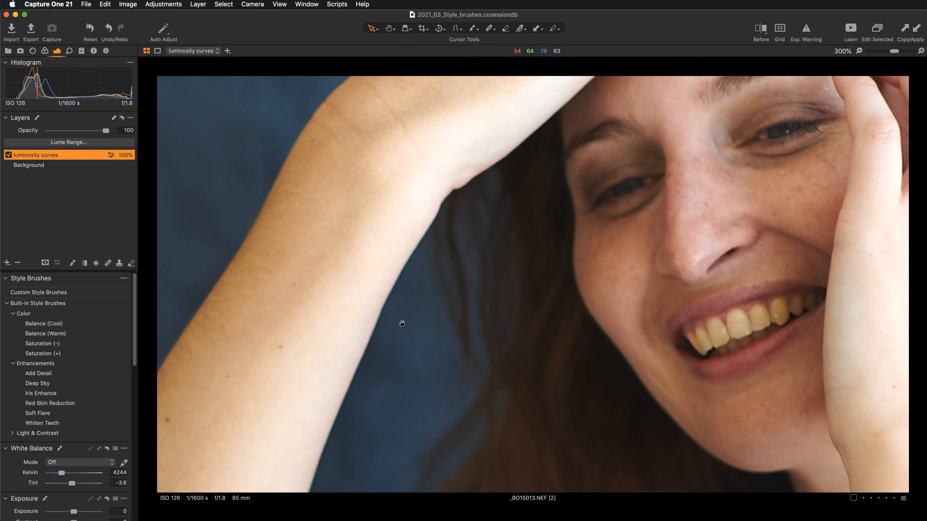
# Step: Look over the skin of the raised hand, forearm, face and shoulder at 300% magnification
pyautogui.moveTo(403, 327); pyautogui.dragTo(393, 406)
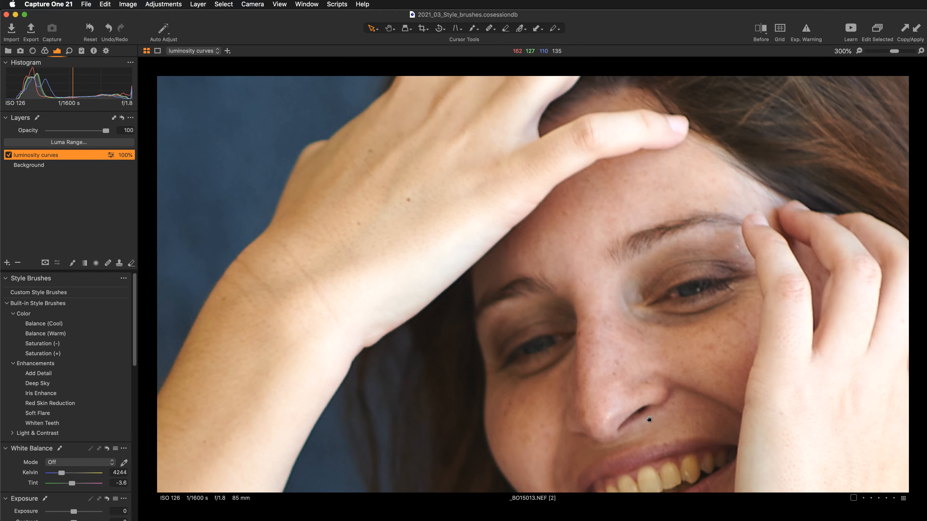
pyautogui.moveTo(656, 422); pyautogui.dragTo(475, 272)
pyautogui.moveTo(545, 331); pyautogui.dragTo(372, 184)
pyautogui.moveTo(560, 190); pyautogui.dragTo(512, 294)
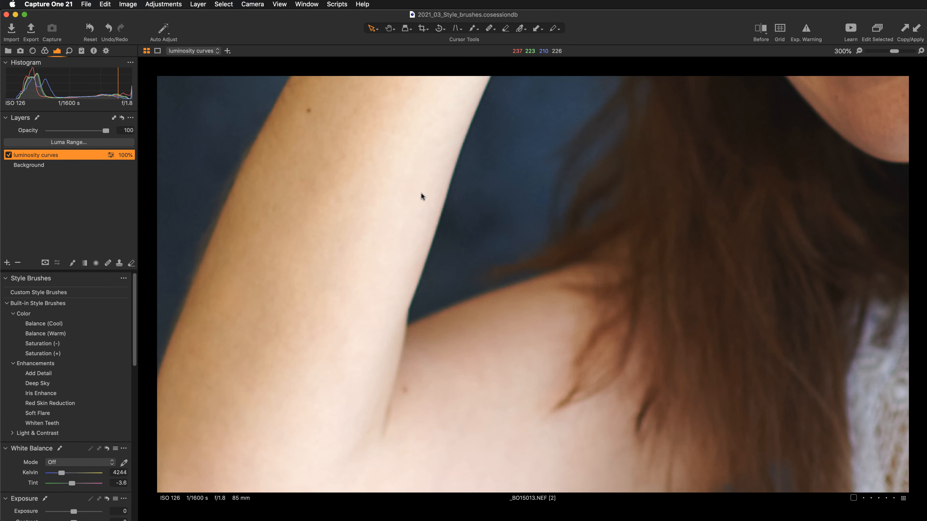
pyautogui.scroll(4, 423, 217)
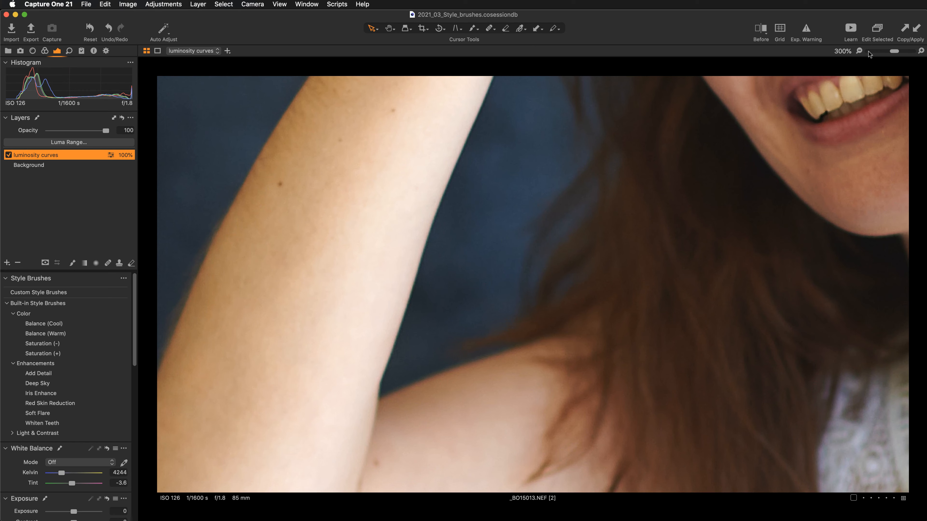
# Step: Turn on the exposure warning and examine the overexposed areas on the whole portrait and on both hands in close-up
pyautogui.click(806, 28)
pyautogui.press('super+0')
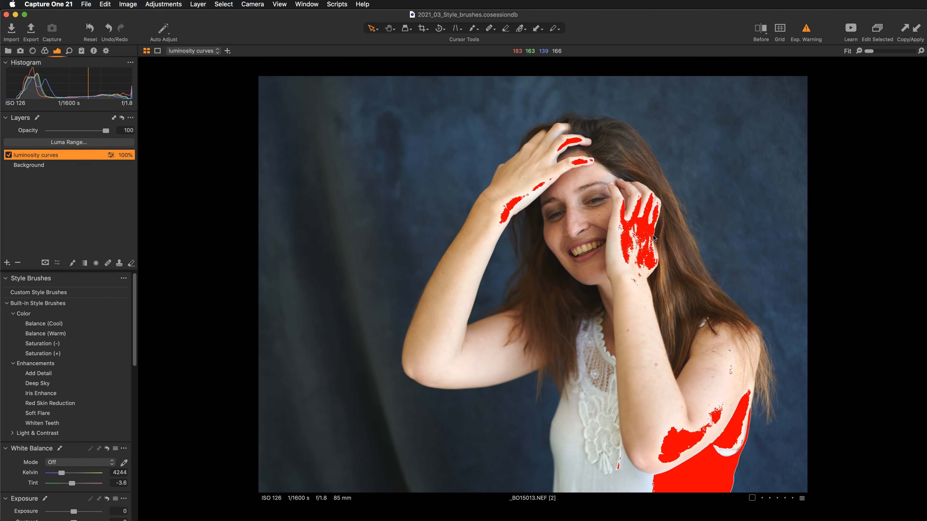
pyautogui.press('super+plus')
pyautogui.press('super+plus')
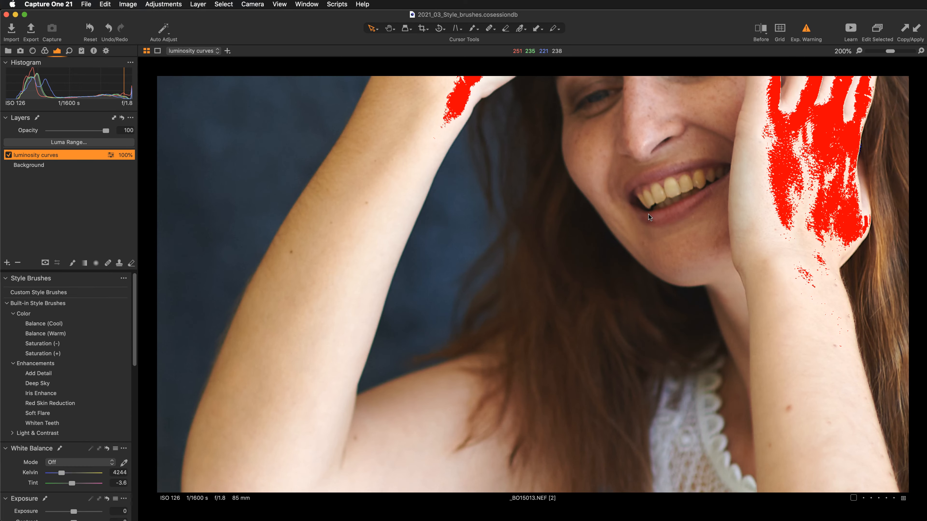
pyautogui.moveTo(735, 81); pyautogui.dragTo(562, 256)
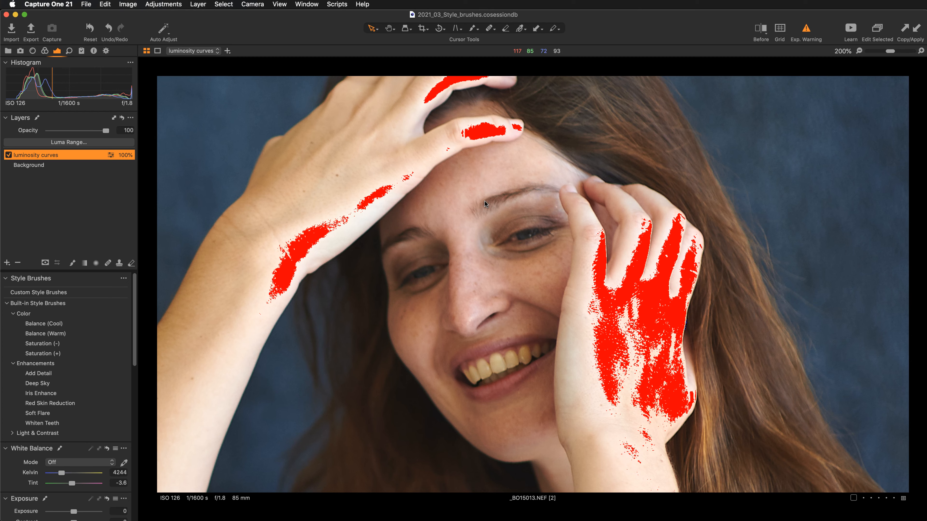
# Step: Expand the Light & Contrast style brushes and activate the Highlights (recover) brush
pyautogui.click(13, 434)
pyautogui.scroll(-5, 13, 434)
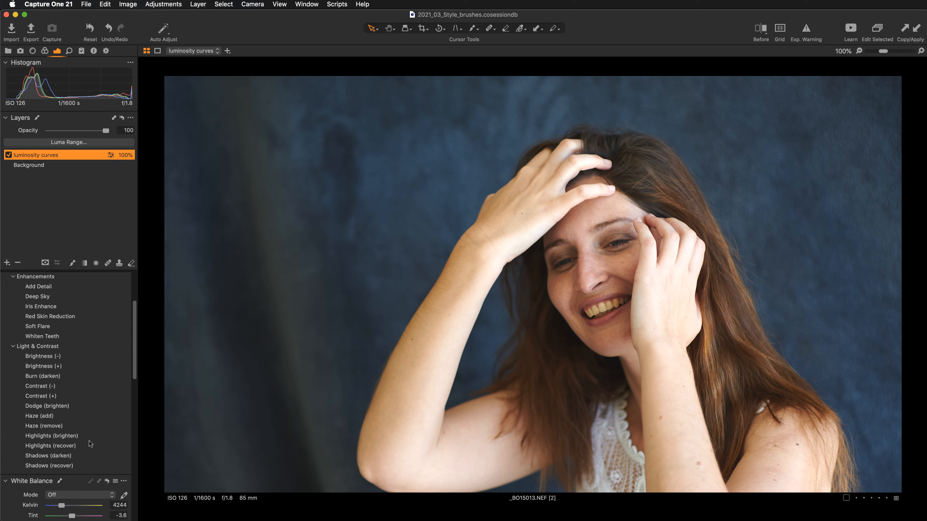
pyautogui.click(65, 447)
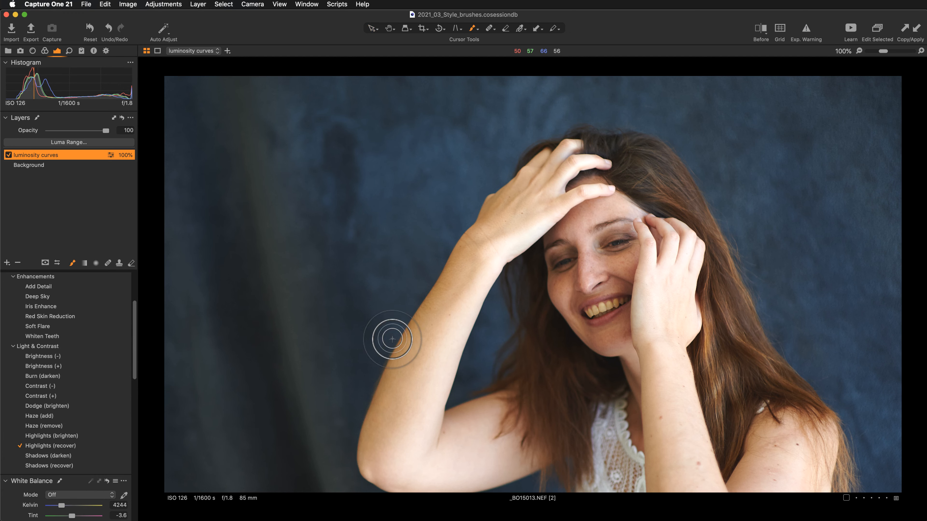
# Step: Brush highlight recovery over the bright skin of the hand raised to her forehead
pyautogui.press('space')
pyautogui.moveTo(333, 367)
pyautogui.mouseDown()
pyautogui.moveTo(331, 297)
pyautogui.moveTo(310, 360)
pyautogui.mouseUp()
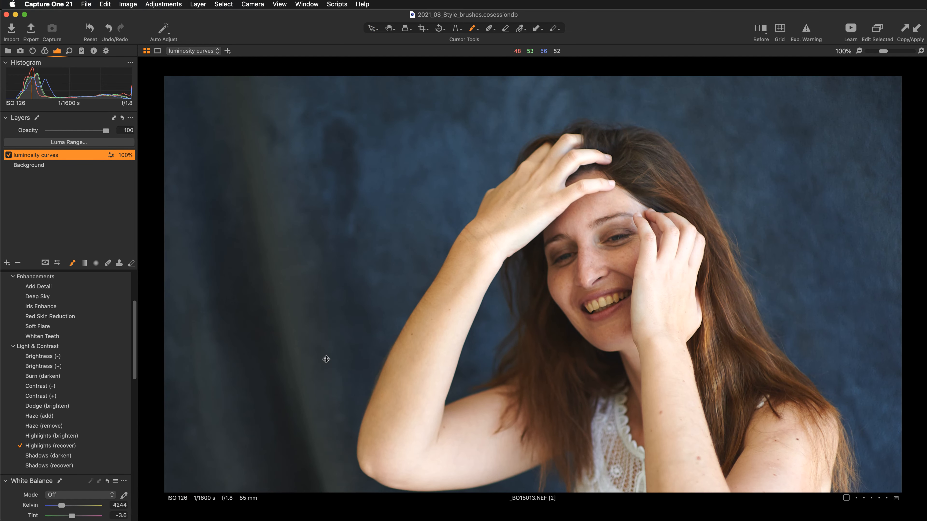
pyautogui.press('super+equal')
pyautogui.press('space')
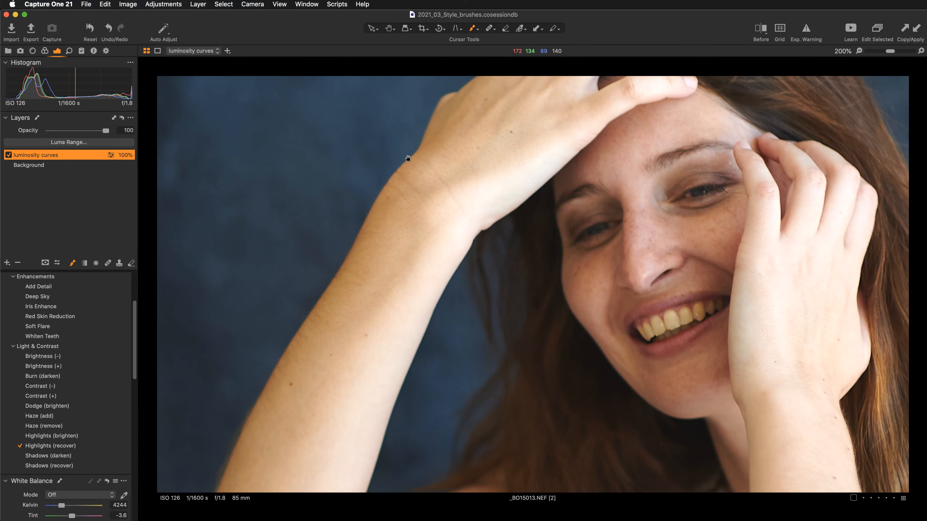
pyautogui.moveTo(407, 157); pyautogui.dragTo(262, 290)
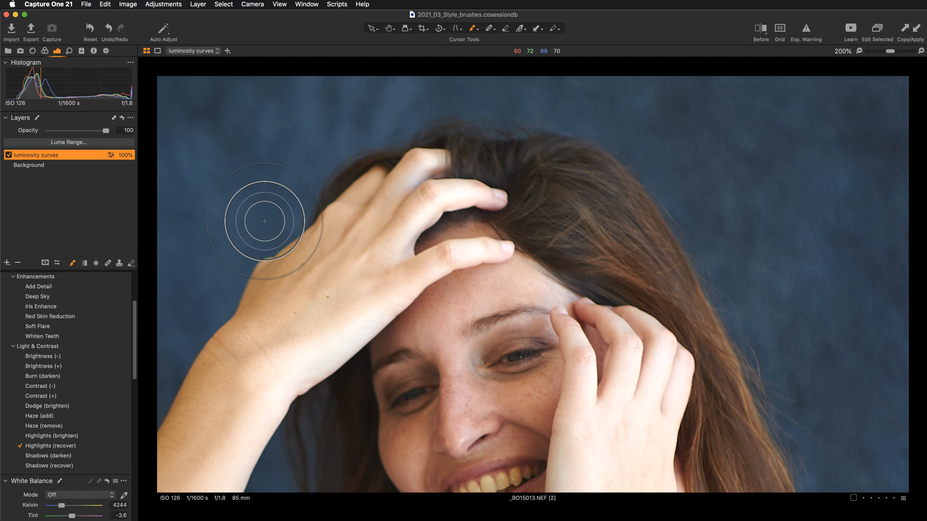
pyautogui.rightClick(279, 228)
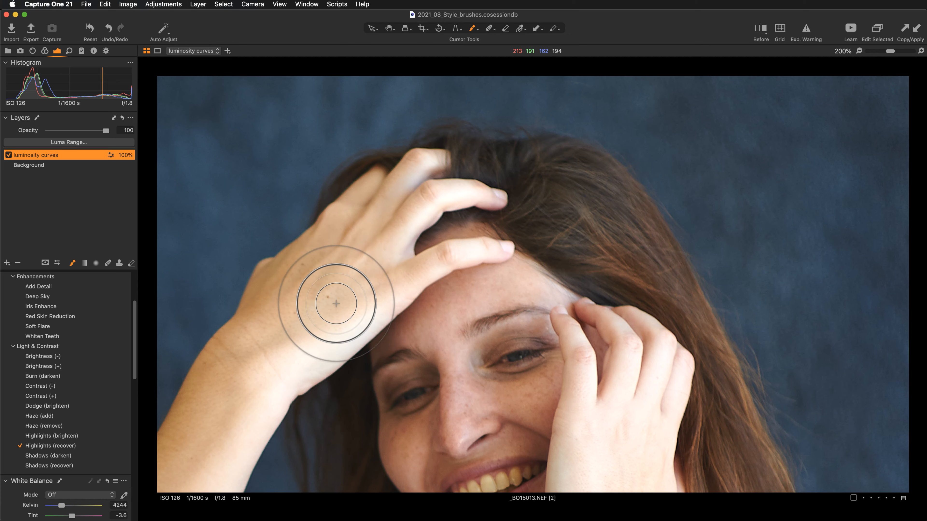
pyautogui.moveTo(405, 229)
pyautogui.mouseDown()
pyautogui.moveTo(432, 202)
pyautogui.moveTo(468, 198)
pyautogui.moveTo(444, 200)
pyautogui.moveTo(395, 248)
pyautogui.moveTo(449, 198)
pyautogui.moveTo(434, 196)
pyautogui.moveTo(411, 218)
pyautogui.moveTo(480, 195)
pyautogui.moveTo(399, 221)
pyautogui.moveTo(370, 202)
pyautogui.moveTo(394, 204)
pyautogui.moveTo(405, 183)
pyautogui.moveTo(423, 204)
pyautogui.moveTo(425, 193)
pyautogui.moveTo(496, 189)
pyautogui.moveTo(392, 232)
pyautogui.moveTo(295, 359)
pyautogui.moveTo(475, 247)
pyautogui.moveTo(369, 299)
pyautogui.moveTo(299, 363)
pyautogui.moveTo(264, 378)
pyautogui.moveTo(326, 339)
pyautogui.moveTo(251, 362)
pyautogui.moveTo(353, 324)
pyautogui.moveTo(349, 289)
pyautogui.mouseUp()
# Step: Enlarge the brush and paint highlight recovery over the bright parts of both arms, the hand beside her face and the white top
pyautogui.press('super+minus')
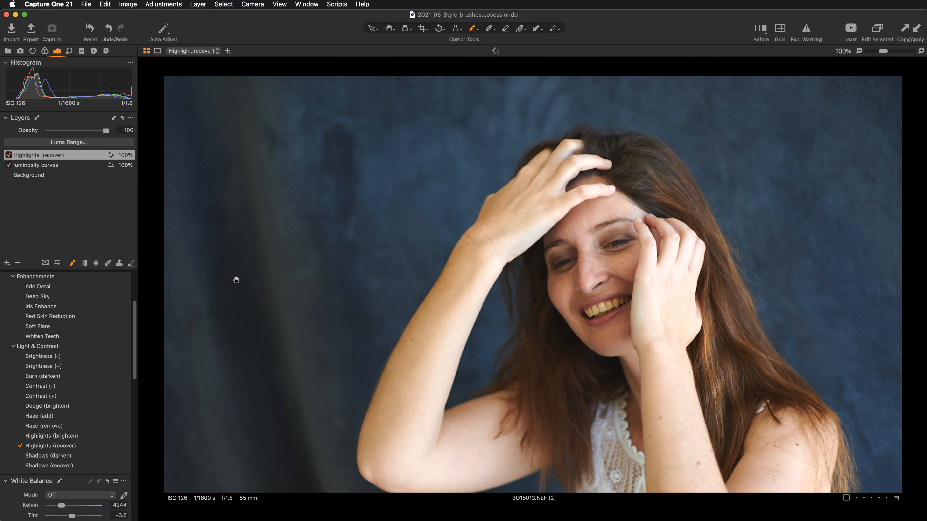
pyautogui.scroll(-5, 390, 380)
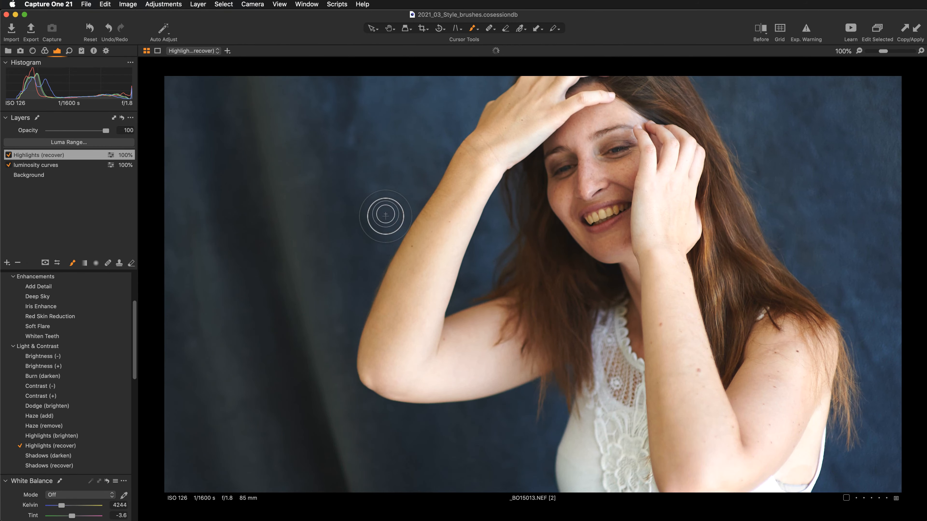
pyautogui.press(']')
pyautogui.press(']')
pyautogui.press(']')
pyautogui.press(']')
pyautogui.moveTo(490, 166)
pyautogui.mouseDown()
pyautogui.moveTo(423, 317)
pyautogui.moveTo(517, 144)
pyautogui.moveTo(391, 349)
pyautogui.moveTo(428, 370)
pyautogui.moveTo(436, 368)
pyautogui.moveTo(428, 371)
pyautogui.moveTo(425, 352)
pyautogui.moveTo(474, 347)
pyautogui.moveTo(479, 375)
pyautogui.moveTo(418, 388)
pyautogui.moveTo(510, 347)
pyautogui.mouseUp()
pyautogui.moveTo(679, 138)
pyautogui.mouseDown()
pyautogui.moveTo(644, 305)
pyautogui.moveTo(671, 147)
pyautogui.moveTo(681, 331)
pyautogui.moveTo(673, 348)
pyautogui.mouseUp()
pyautogui.moveTo(643, 392); pyautogui.dragTo(643, 342)
pyautogui.moveTo(714, 383)
pyautogui.mouseDown()
pyautogui.moveTo(672, 279)
pyautogui.moveTo(723, 414)
pyautogui.moveTo(734, 412)
pyautogui.moveTo(573, 422)
pyautogui.moveTo(573, 375)
pyautogui.moveTo(606, 424)
pyautogui.moveTo(709, 460)
pyautogui.moveTo(768, 462)
pyautogui.moveTo(608, 432)
pyautogui.moveTo(807, 342)
pyautogui.moveTo(704, 362)
pyautogui.mouseUp()
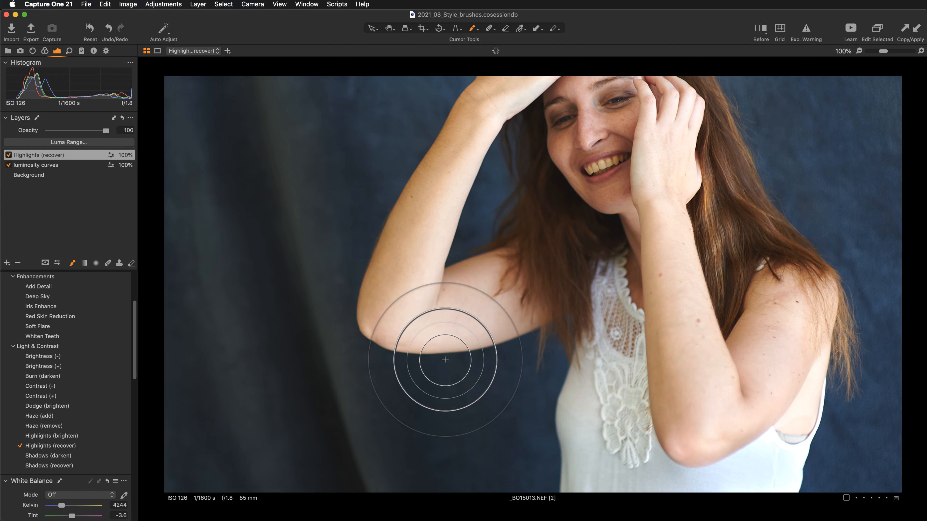
# Step: Display the mask over the whole portrait, set the brush flow to 26 and paint more highlight recovery along both arms
pyautogui.press('super+0')
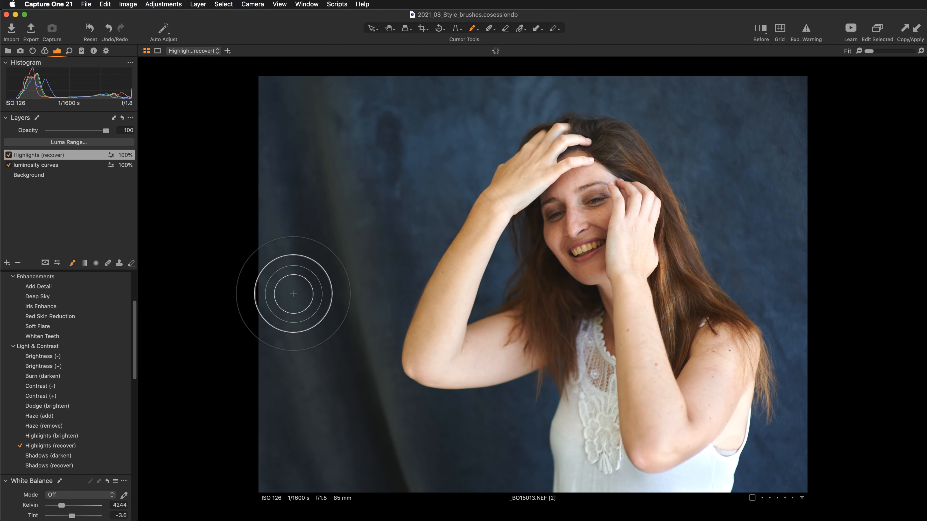
pyautogui.press('m')
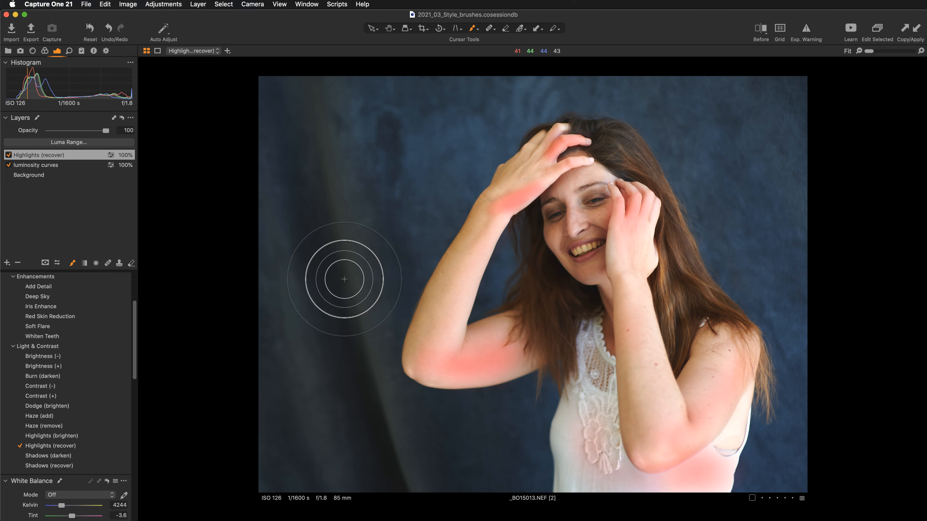
pyautogui.rightClick(343, 283)
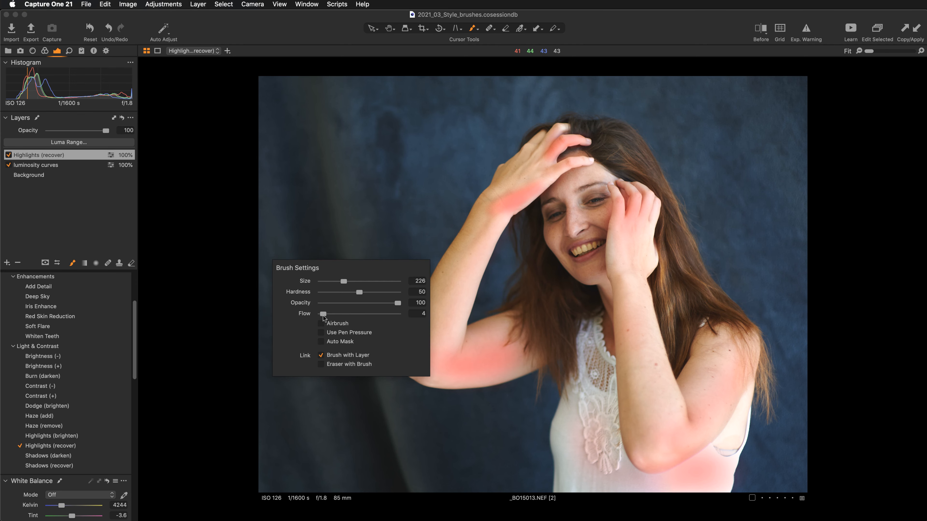
pyautogui.moveTo(323, 314)
pyautogui.mouseDown()
pyautogui.moveTo(350, 314)
pyautogui.moveTo(342, 314)
pyautogui.mouseUp()
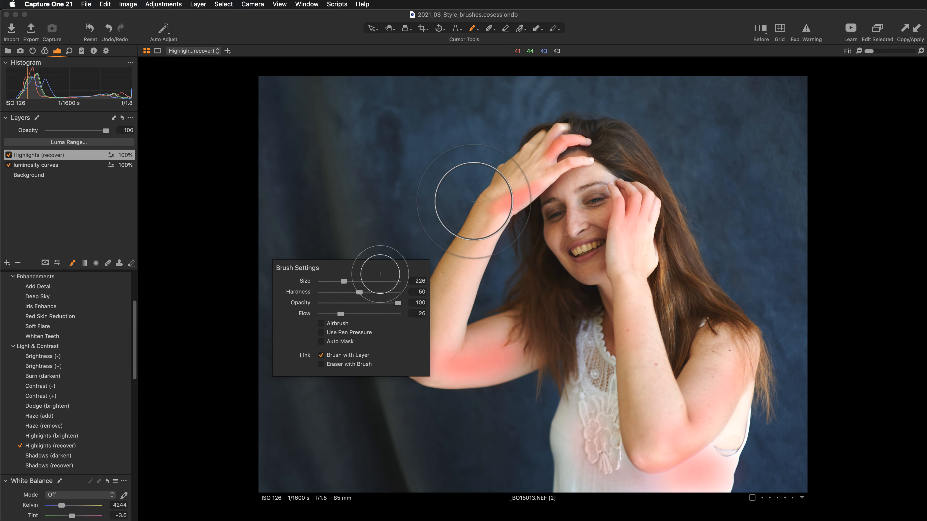
pyautogui.moveTo(492, 227)
pyautogui.mouseDown()
pyautogui.moveTo(446, 342)
pyautogui.moveTo(491, 346)
pyautogui.mouseUp()
pyautogui.moveTo(634, 210)
pyautogui.mouseDown()
pyautogui.moveTo(630, 334)
pyautogui.moveTo(650, 461)
pyautogui.moveTo(750, 350)
pyautogui.moveTo(660, 452)
pyautogui.moveTo(692, 456)
pyautogui.moveTo(722, 442)
pyautogui.moveTo(734, 412)
pyautogui.moveTo(721, 437)
pyautogui.moveTo(663, 490)
pyautogui.moveTo(594, 447)
pyautogui.moveTo(652, 467)
pyautogui.mouseUp()
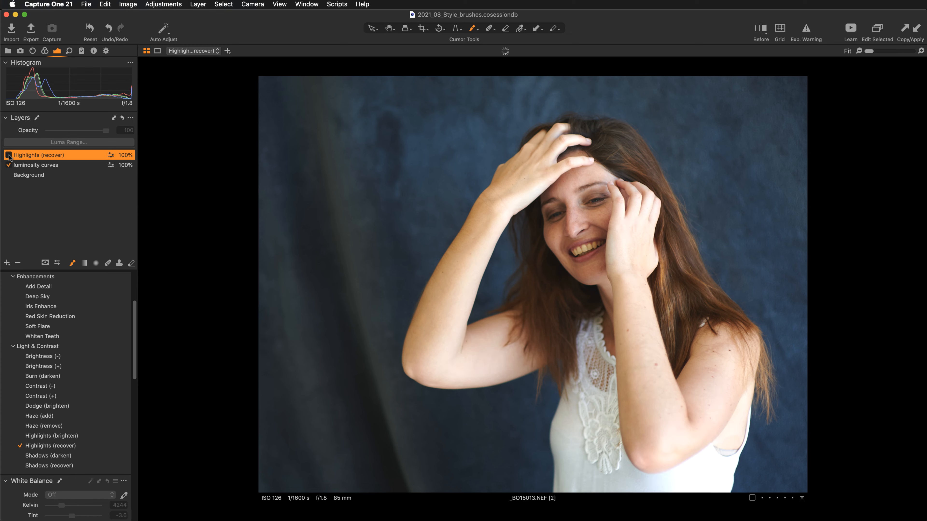
# Step: Toggle the Highlights (recover) layer to compare the portrait with and without it, leaving the layer on
pyautogui.click(8, 155)
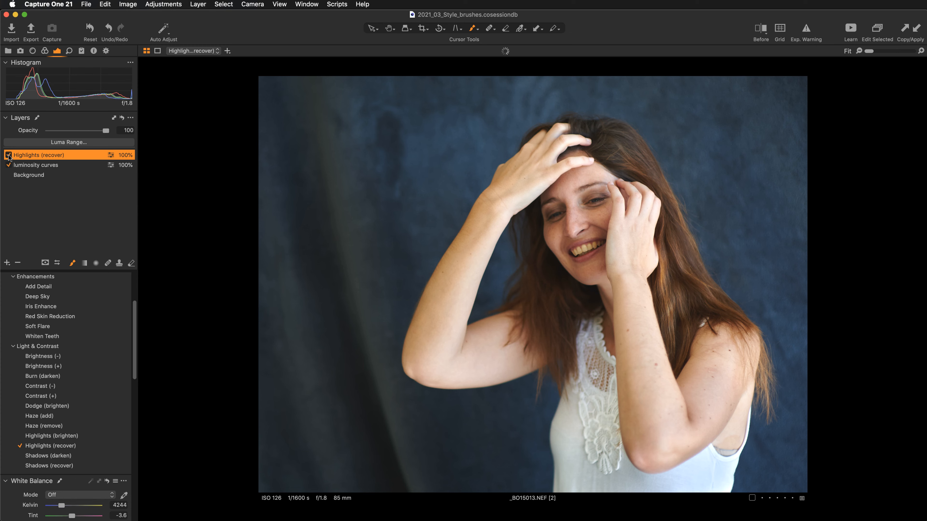
pyautogui.click(8, 156)
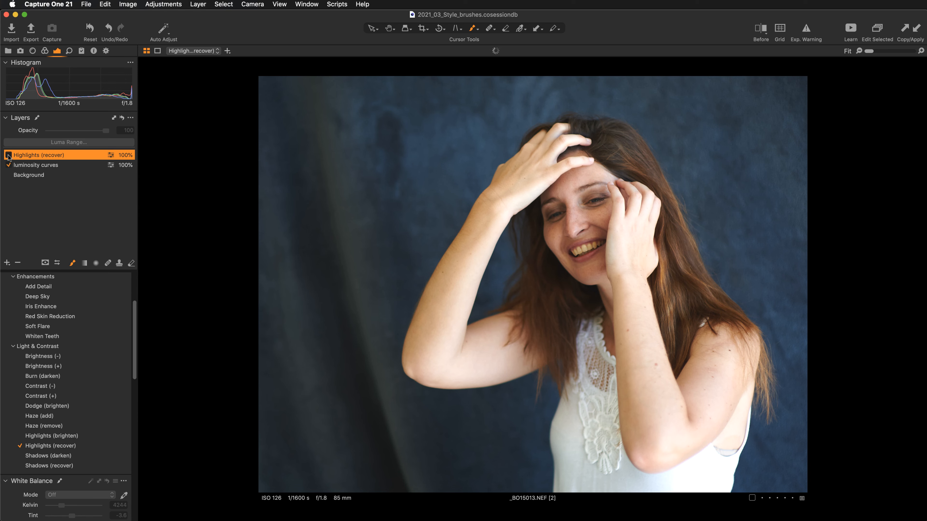
pyautogui.click(8, 155)
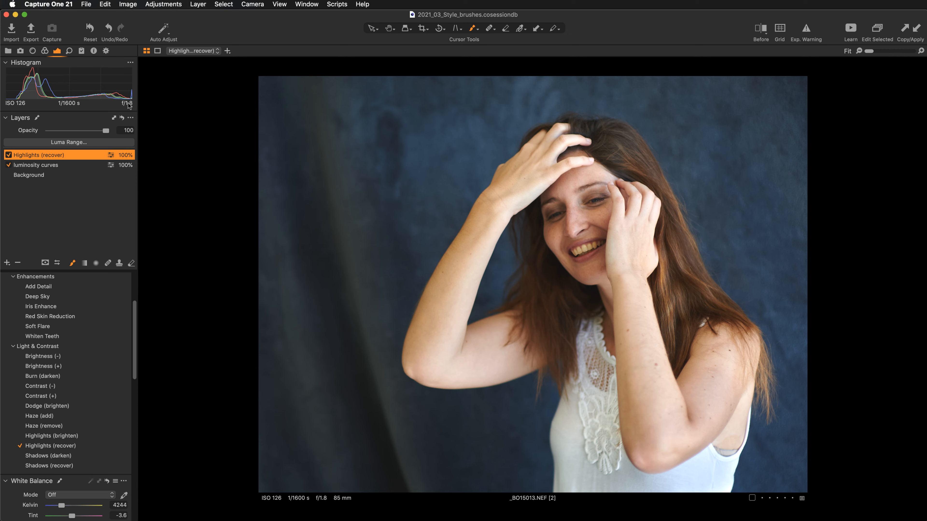
# Step: Detach and enlarge the Histogram, then compare its highlights and the exposure warning with the Highlights (recover) layer off and on
pyautogui.moveTo(79, 62); pyautogui.dragTo(190, 120)
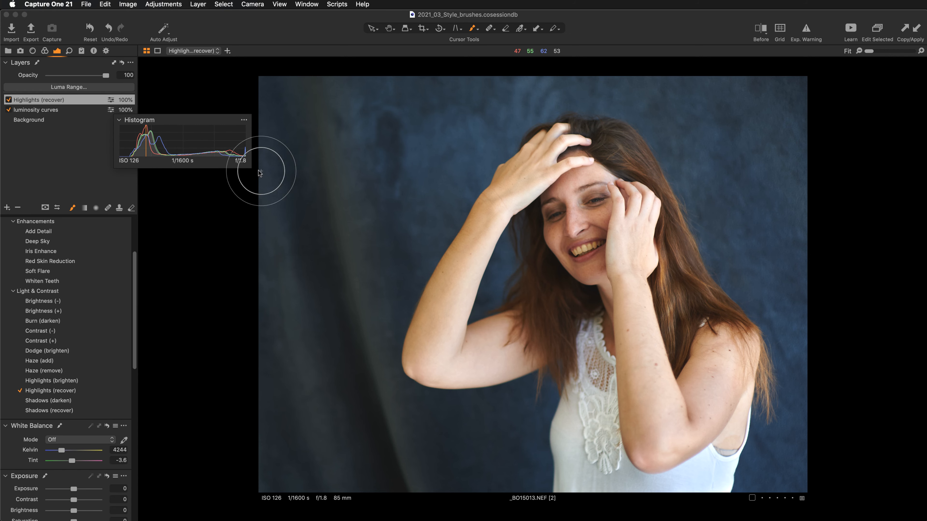
pyautogui.moveTo(251, 169); pyautogui.dragTo(373, 191)
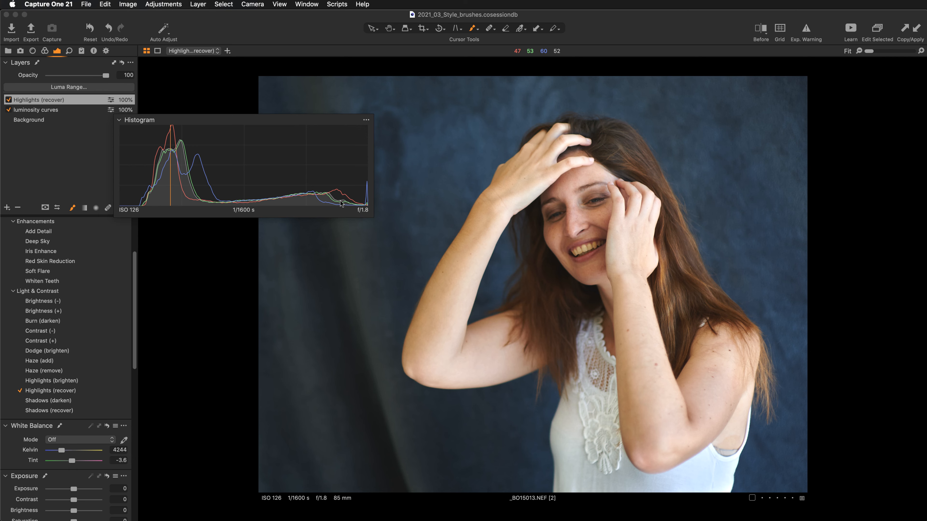
pyautogui.click(8, 100)
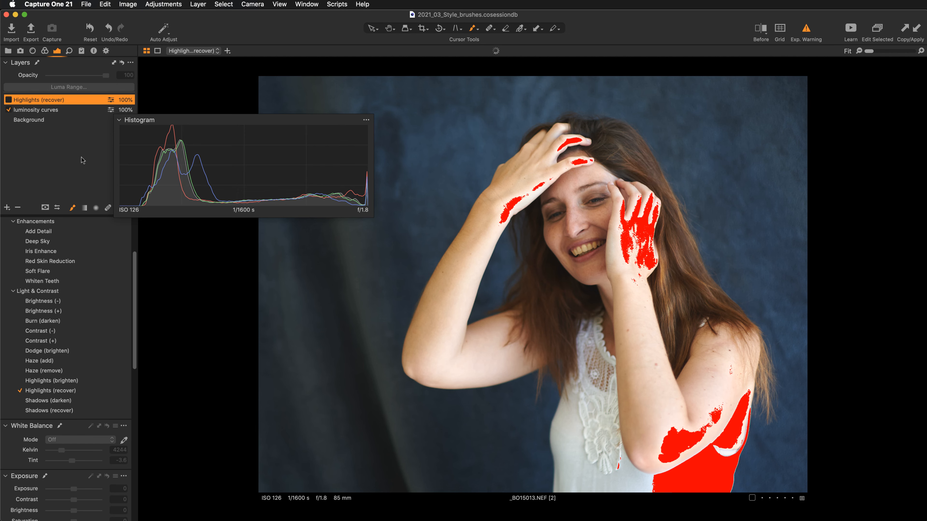
pyautogui.click(8, 99)
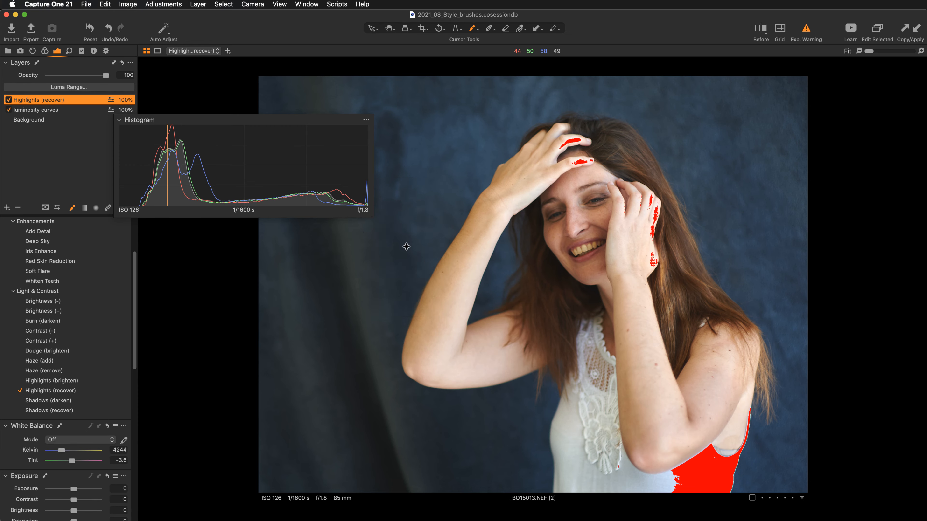
# Step: Shrink the brush and paint highlight recovery over the remaining clipped spots on the fingers and outer edge of the hands
pyautogui.press('z')
pyautogui.scroll(5, 534, 186)
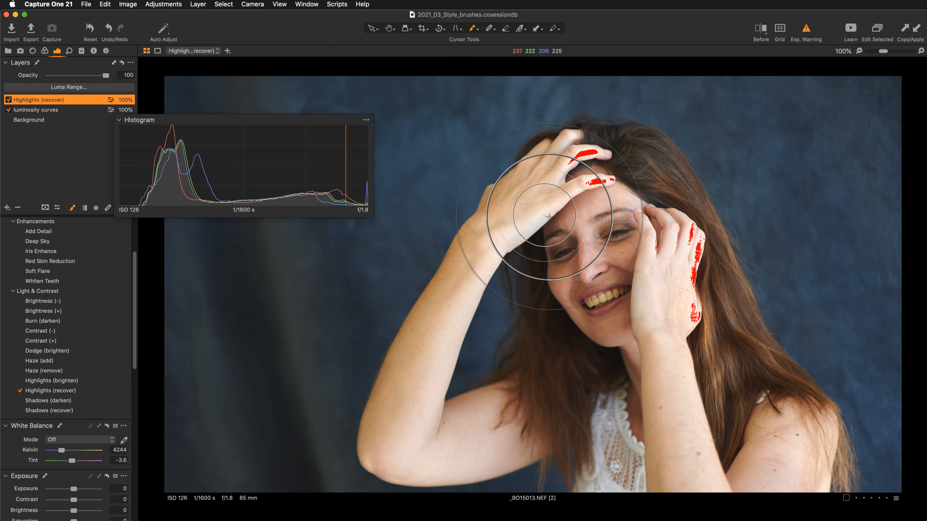
pyautogui.press('[')
pyautogui.press('[')
pyautogui.press('[')
pyautogui.press('[')
pyautogui.press('[')
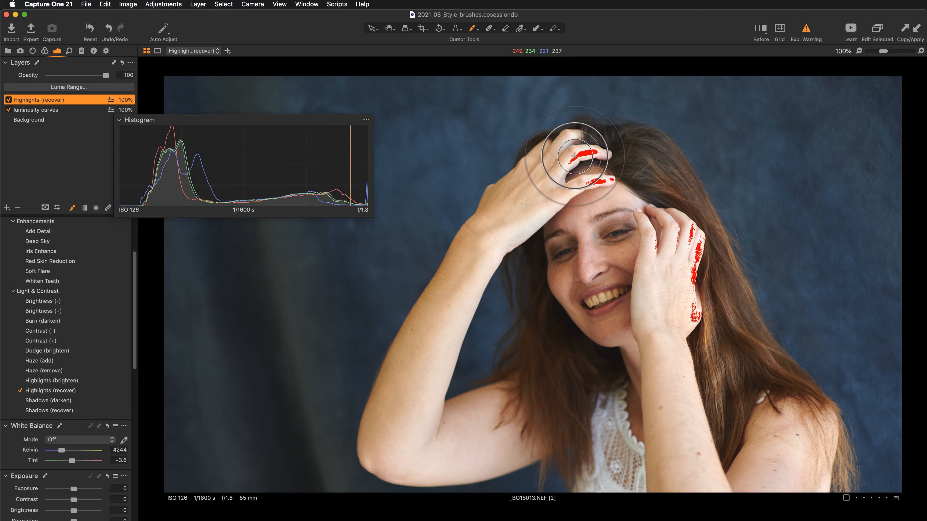
pyautogui.press('[')
pyautogui.press('[')
pyautogui.moveTo(570, 161)
pyautogui.mouseDown()
pyautogui.moveTo(597, 156)
pyautogui.moveTo(566, 158)
pyautogui.moveTo(597, 153)
pyautogui.moveTo(581, 167)
pyautogui.moveTo(601, 180)
pyautogui.mouseUp()
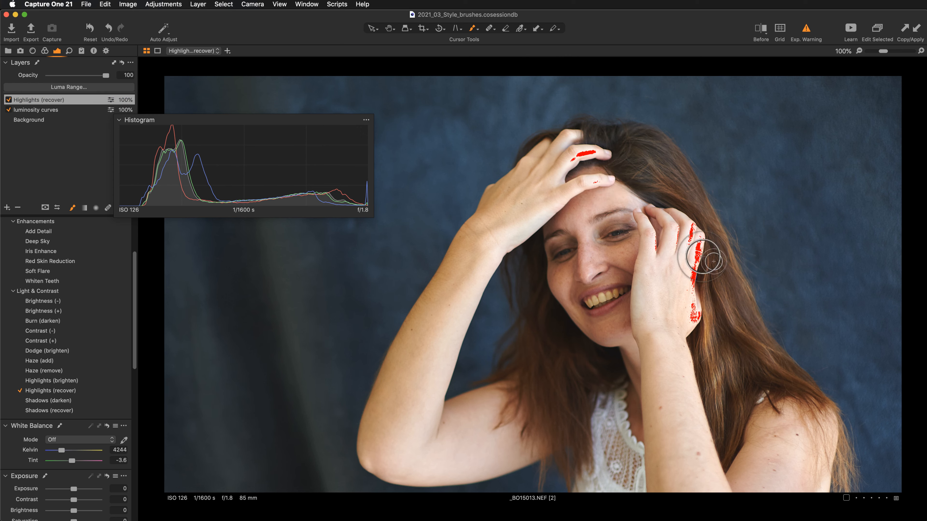
pyautogui.moveTo(688, 230)
pyautogui.mouseDown()
pyautogui.moveTo(700, 256)
pyautogui.moveTo(701, 242)
pyautogui.moveTo(686, 278)
pyautogui.moveTo(689, 321)
pyautogui.moveTo(701, 244)
pyautogui.moveTo(684, 228)
pyautogui.moveTo(669, 246)
pyautogui.moveTo(667, 232)
pyautogui.moveTo(657, 259)
pyautogui.moveTo(652, 247)
pyautogui.moveTo(672, 233)
pyautogui.mouseUp()
pyautogui.moveTo(491, 323)
pyautogui.mouseDown()
pyautogui.moveTo(488, 284)
pyautogui.moveTo(500, 294)
pyautogui.moveTo(496, 313)
pyautogui.moveTo(495, 304)
pyautogui.mouseUp()
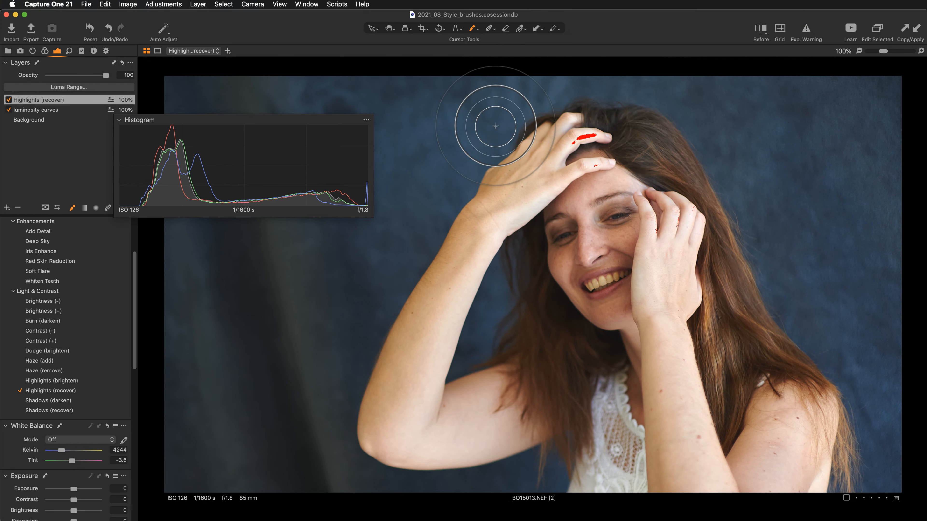
# Step: Compare the whole portrait with the Highlights (recover) layer off and on, then dock the Histogram back above the layers
pyautogui.press('super+0')
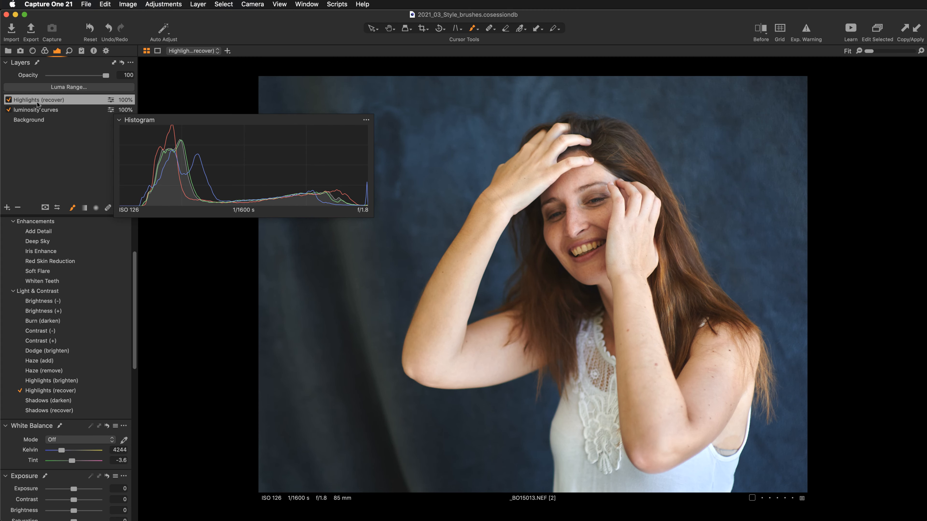
pyautogui.click(8, 100)
pyautogui.click(8, 99)
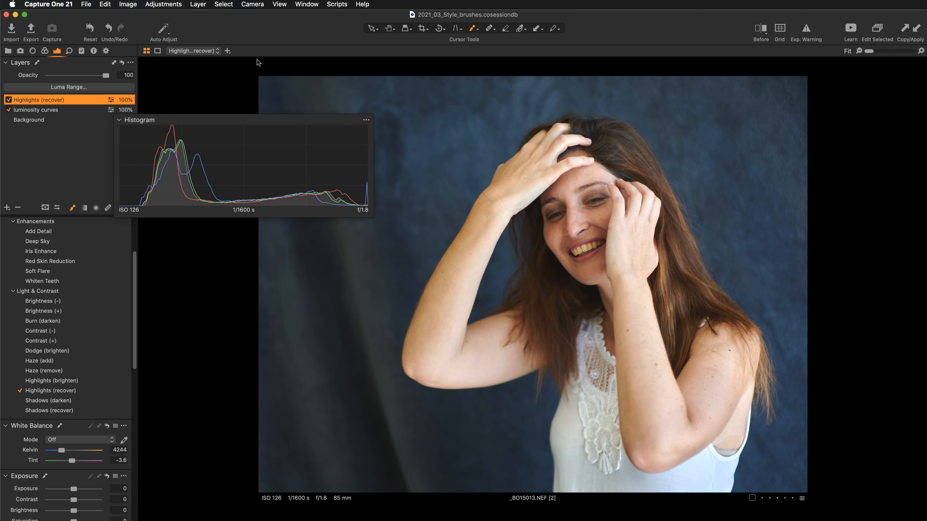
pyautogui.moveTo(260, 120); pyautogui.dragTo(55, 65)
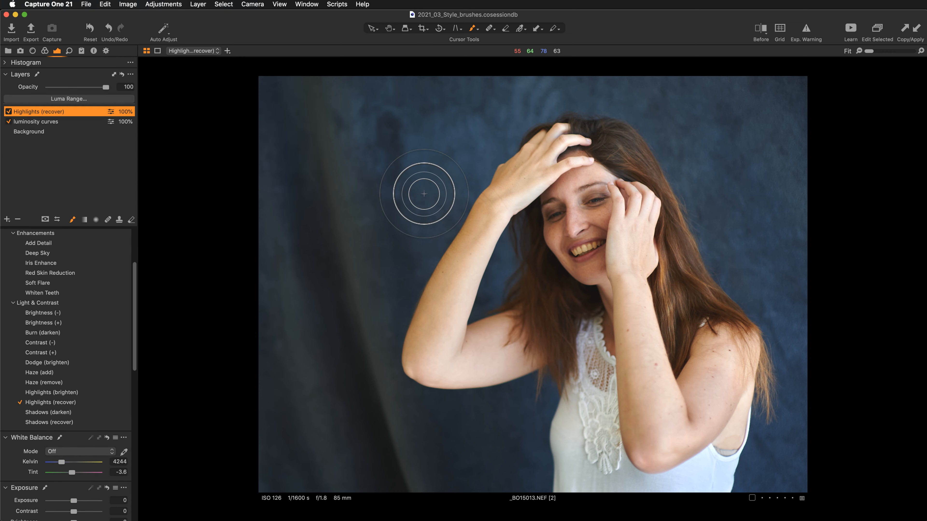
# Step: Examine the teeth up close and look through the adjustment tools from White Balance down to Vignetting
pyautogui.press('super+plus')
pyautogui.press('super+plus')
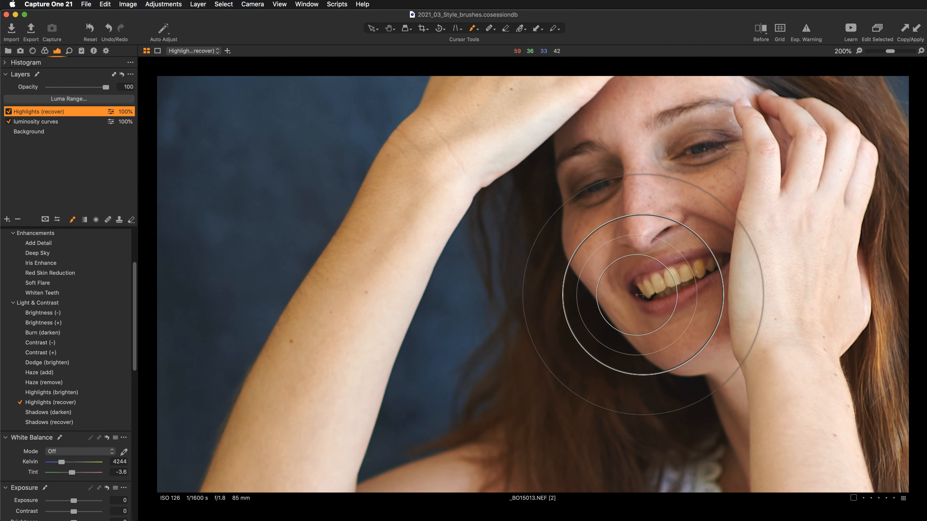
pyautogui.moveTo(671, 282)
pyautogui.mouseDown()
pyautogui.moveTo(526, 277)
pyautogui.moveTo(471, 298)
pyautogui.mouseUp()
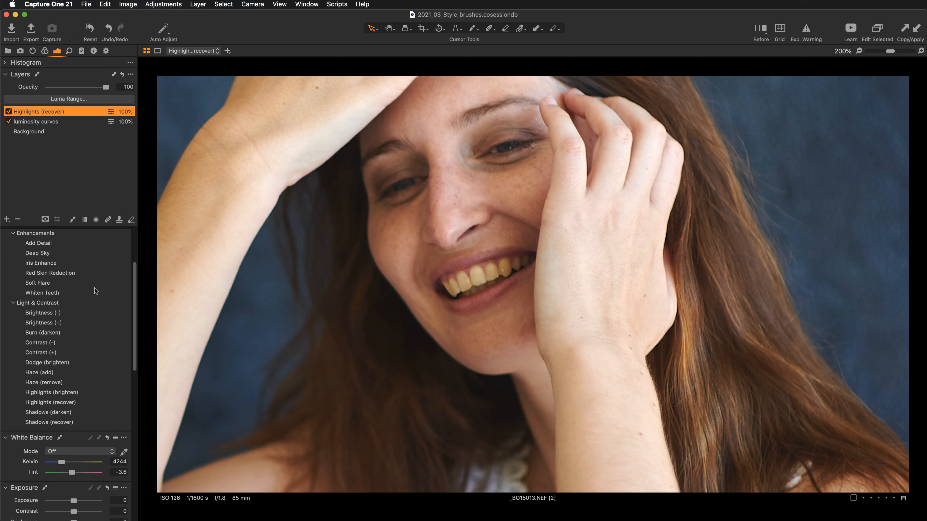
pyautogui.scroll(-5, 81, 300)
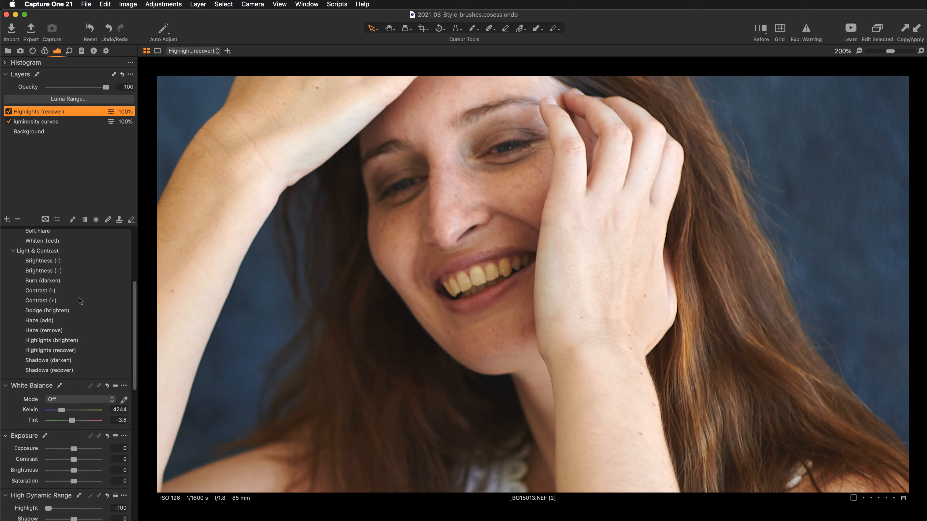
pyautogui.scroll(-8, 80, 299)
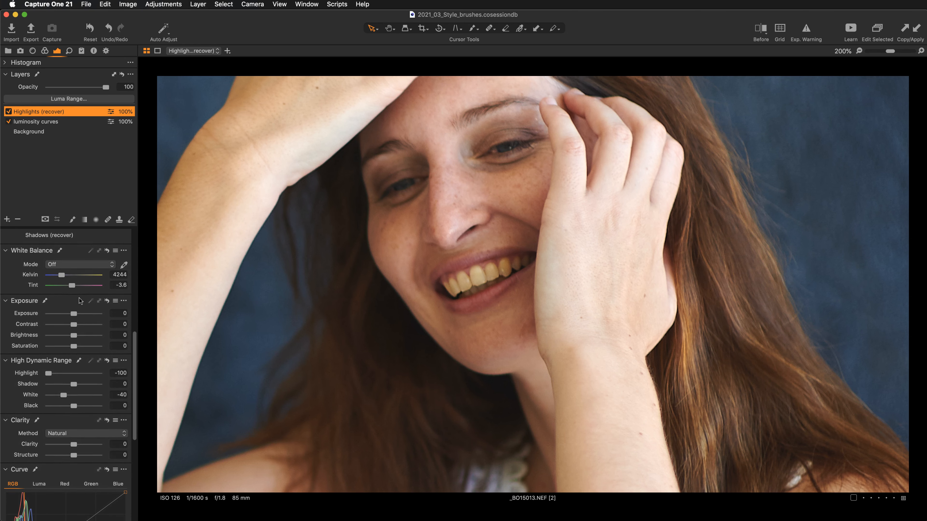
pyautogui.scroll(-7, 79, 300)
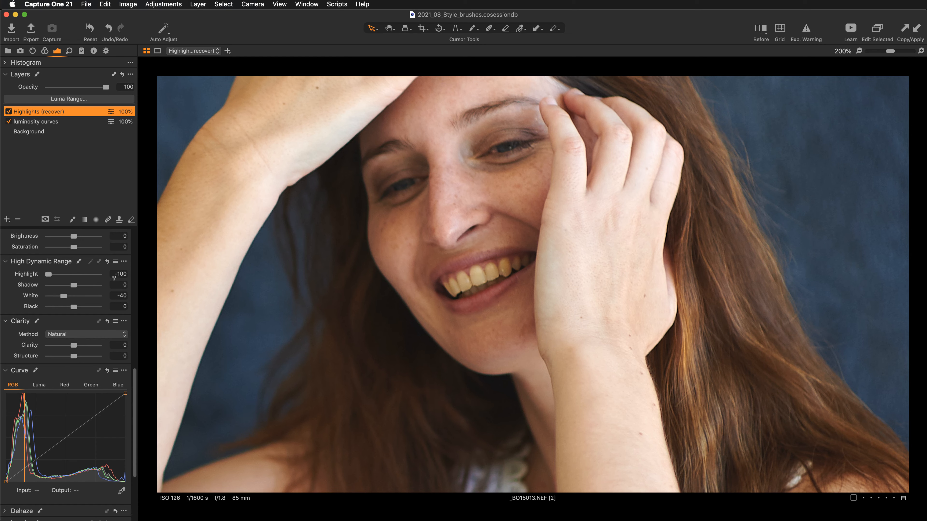
pyautogui.scroll(-8, 103, 295)
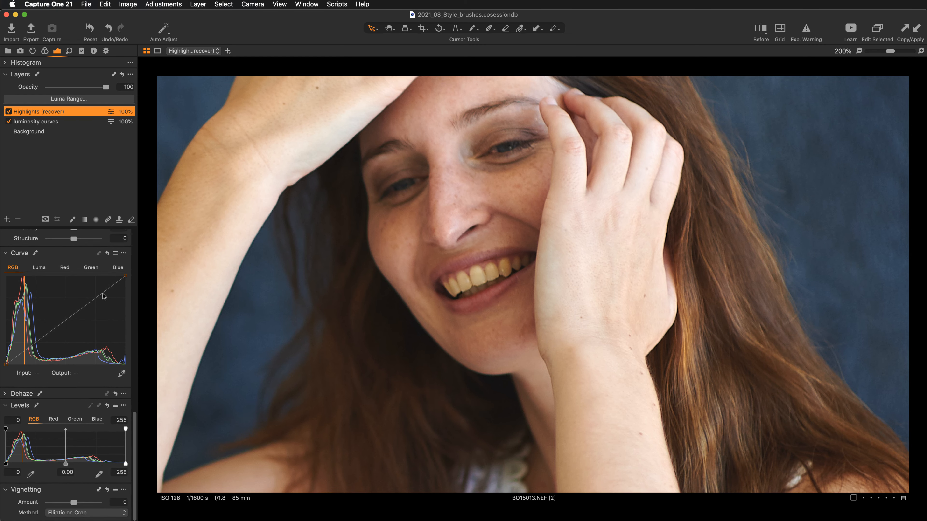
pyautogui.scroll(15, 103, 296)
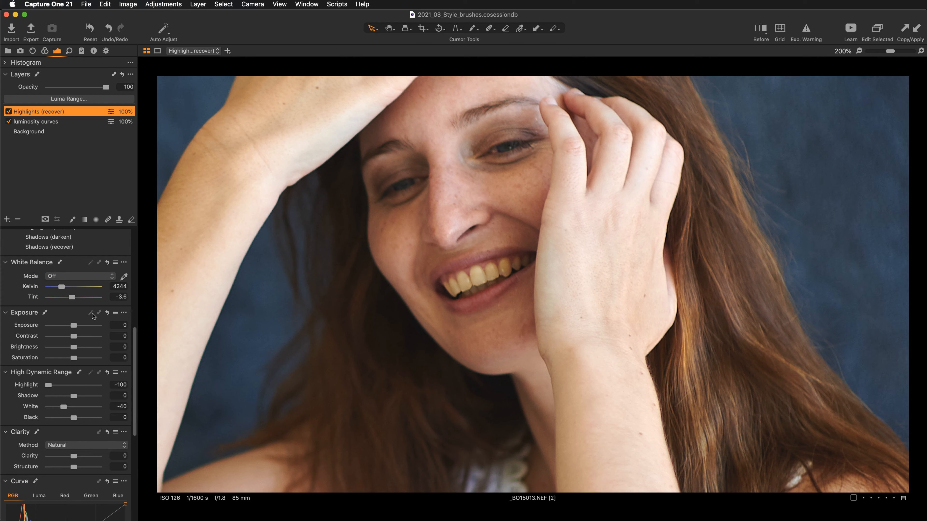
pyautogui.scroll(8, 92, 314)
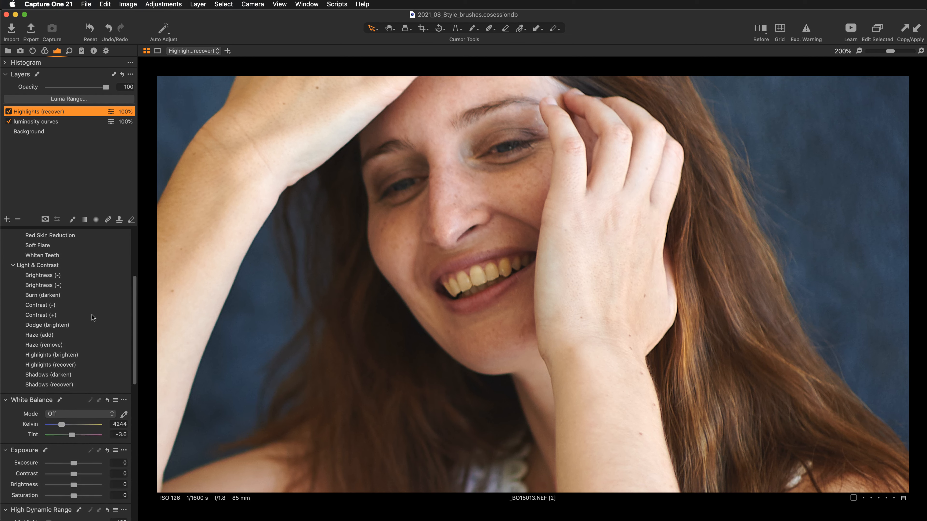
pyautogui.scroll(8, 92, 314)
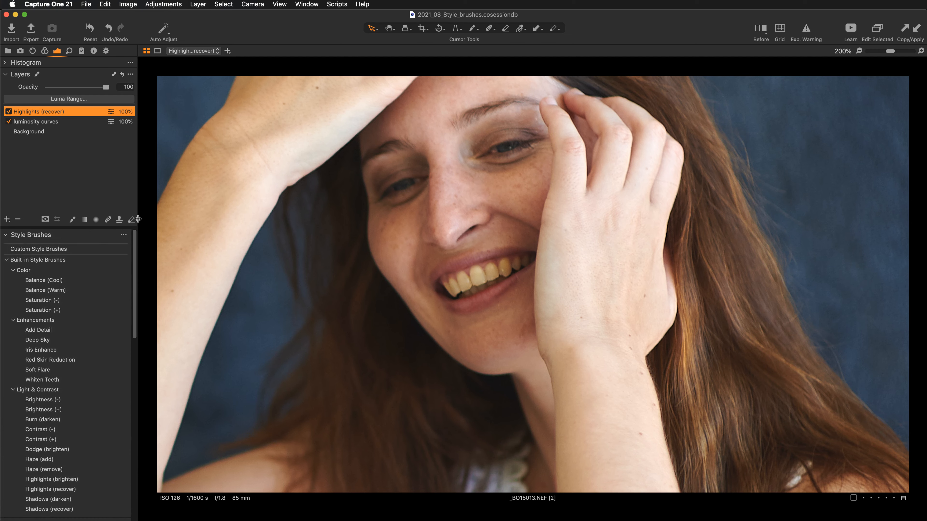
# Step: Choose the Whiten Teeth style brush, check its brush settings, and paint over the upper and lower teeth
pyautogui.click(57, 381)
pyautogui.press('super+equal')
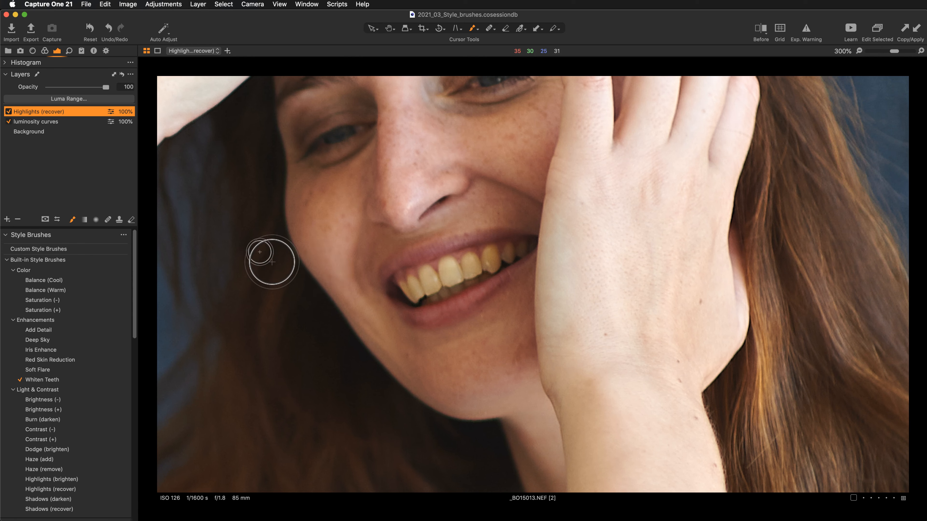
pyautogui.rightClick(288, 291)
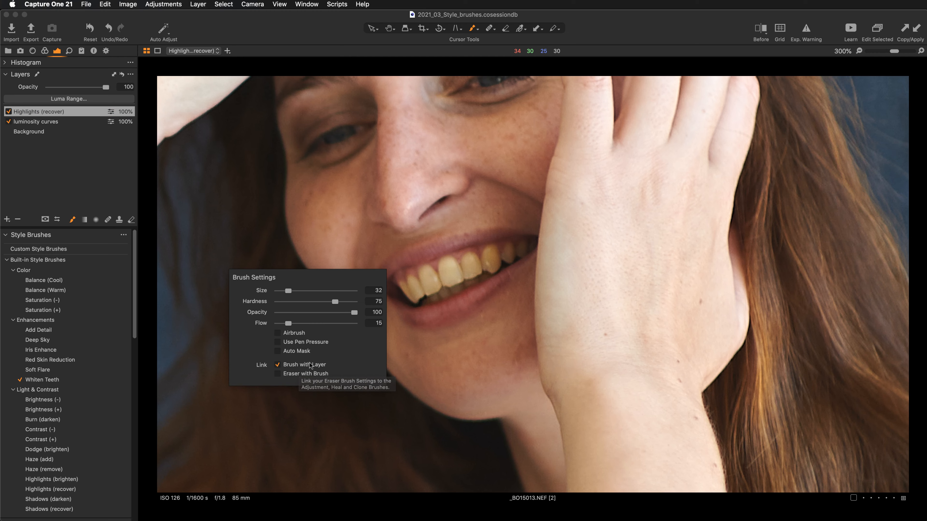
pyautogui.moveTo(426, 290)
pyautogui.mouseDown()
pyautogui.moveTo(427, 300)
pyautogui.moveTo(412, 278)
pyautogui.moveTo(405, 284)
pyautogui.moveTo(428, 300)
pyautogui.moveTo(401, 285)
pyautogui.moveTo(412, 295)
pyautogui.moveTo(424, 269)
pyautogui.moveTo(414, 273)
pyautogui.moveTo(426, 281)
pyautogui.moveTo(447, 274)
pyautogui.mouseUp()
pyautogui.moveTo(444, 271); pyautogui.dragTo(506, 253)
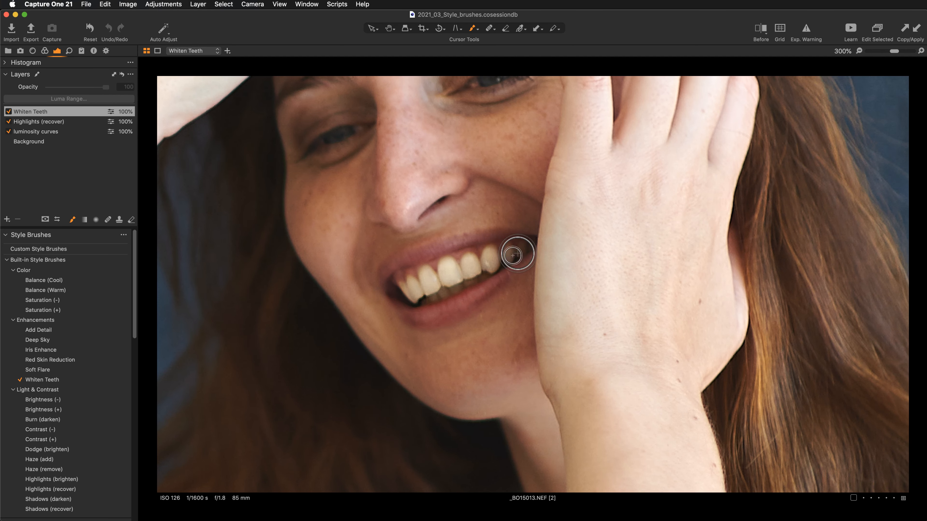
pyautogui.moveTo(468, 285)
pyautogui.mouseDown()
pyautogui.moveTo(441, 290)
pyautogui.moveTo(435, 275)
pyautogui.moveTo(477, 264)
pyautogui.moveTo(439, 262)
pyautogui.mouseUp()
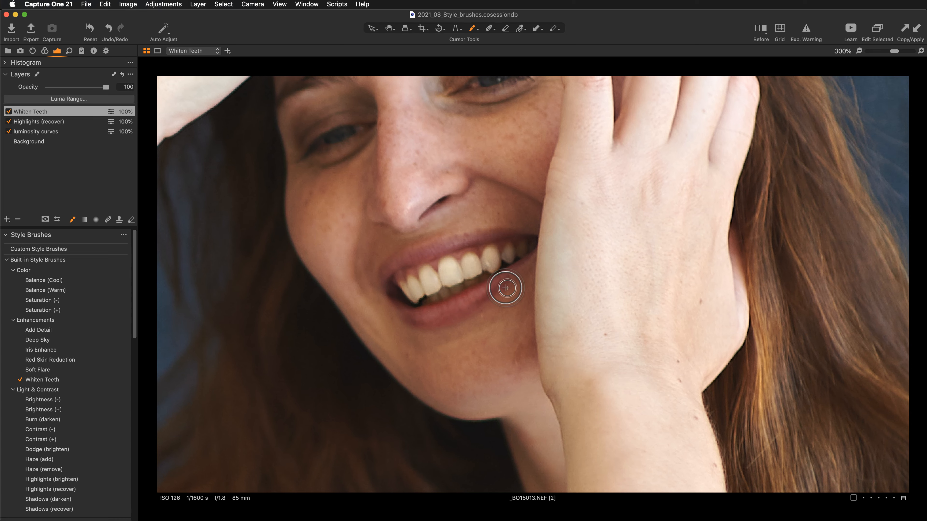
# Step: Compare the smile with the Whiten Teeth layer off and on, leaving it on, and inspect the teeth at full layer opacity
pyautogui.press('super+minus')
pyautogui.press('super+minus')
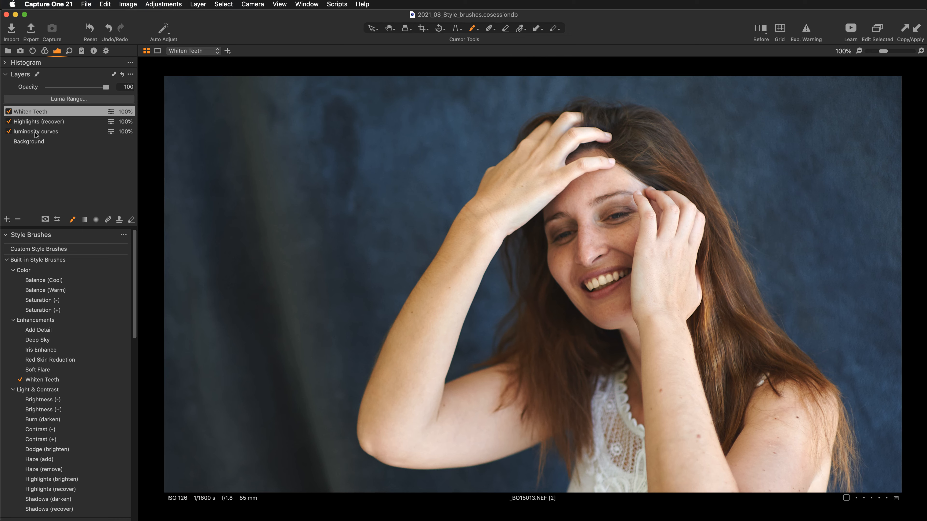
pyautogui.click(8, 111)
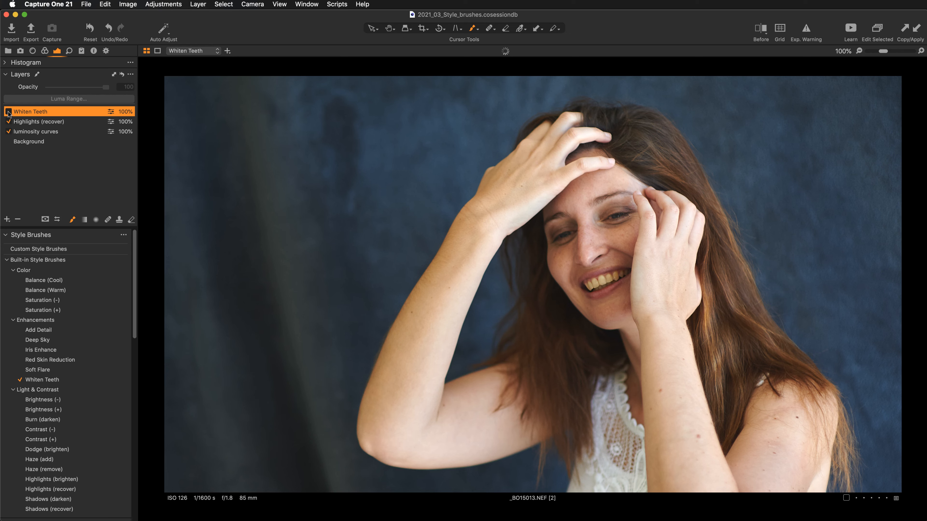
pyautogui.click(8, 111)
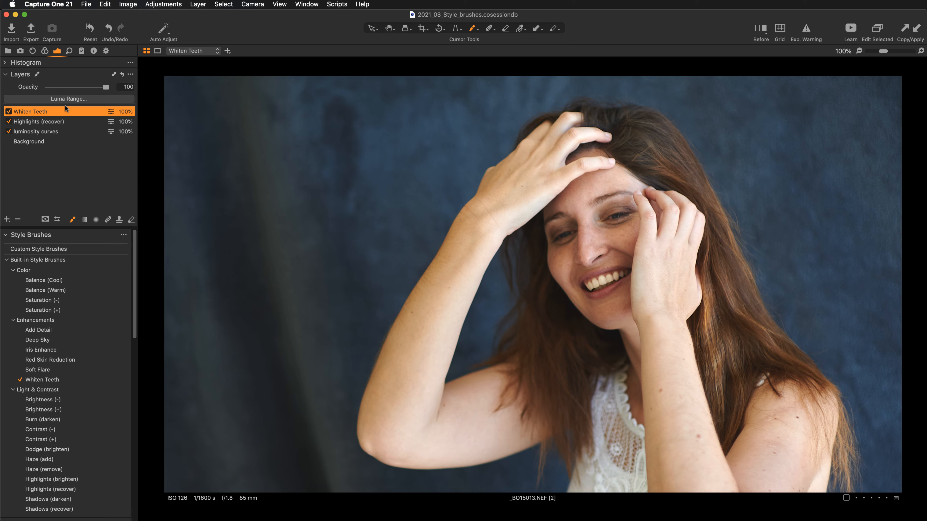
pyautogui.press('super+equal')
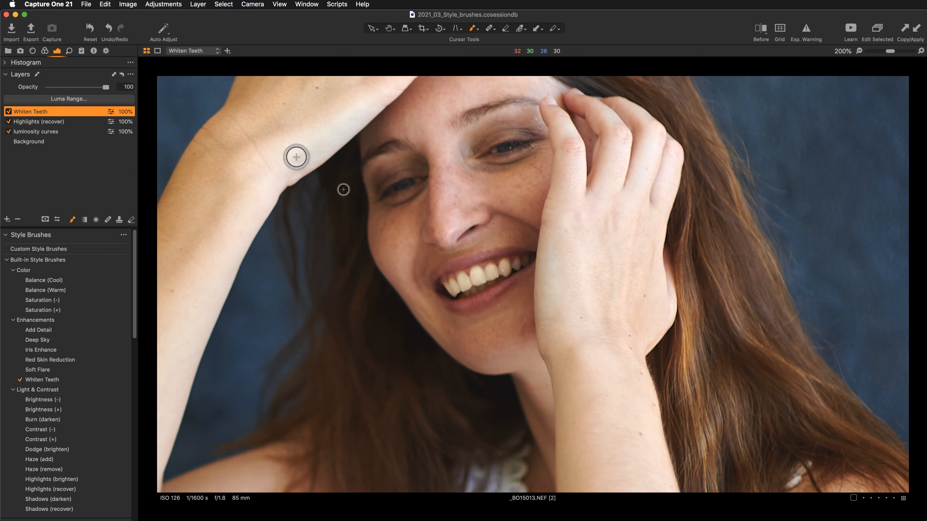
pyautogui.moveTo(104, 86)
pyautogui.mouseDown()
pyautogui.moveTo(44, 96)
pyautogui.moveTo(108, 93)
pyautogui.mouseUp()
pyautogui.moveTo(327, 265)
pyautogui.mouseDown()
pyautogui.moveTo(347, 249)
pyautogui.moveTo(338, 249)
pyautogui.mouseUp()
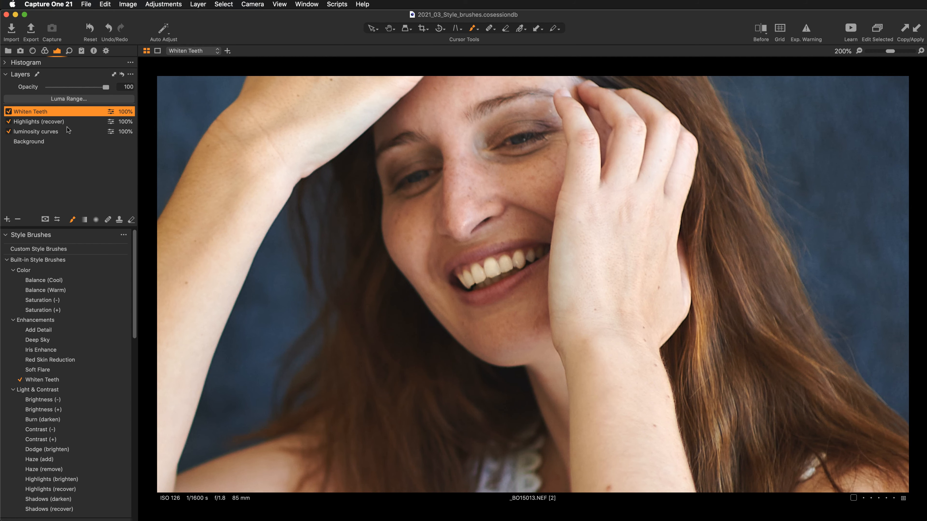
# Step: Compare the original and edited portrait in the before/after split view, moving the divider to the raised arm, and close the comparison
pyautogui.press('super+0')
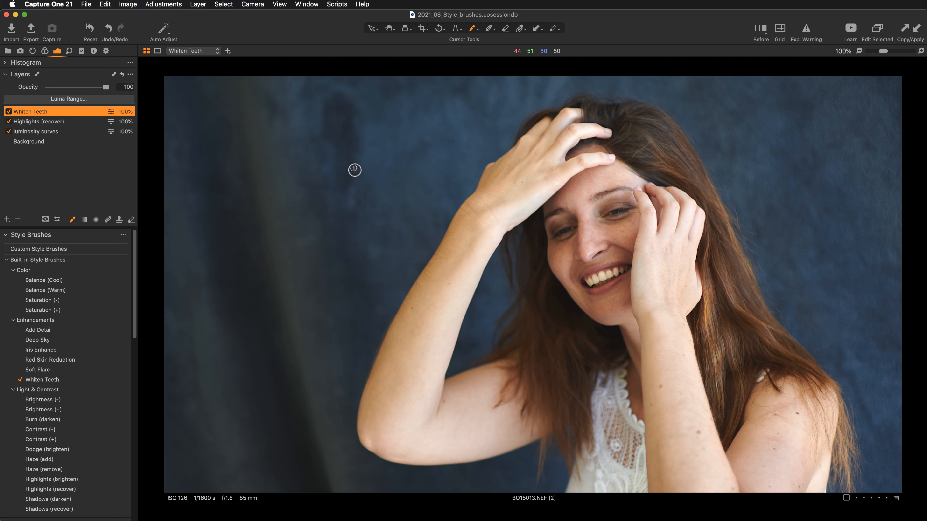
pyautogui.press('y')
pyautogui.moveTo(533, 286); pyautogui.dragTo(454, 300)
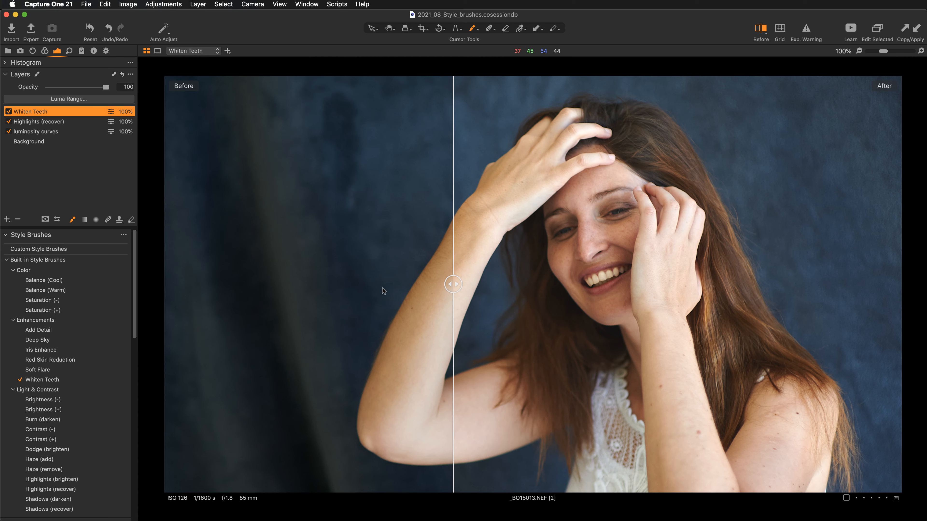
pyautogui.press('y')
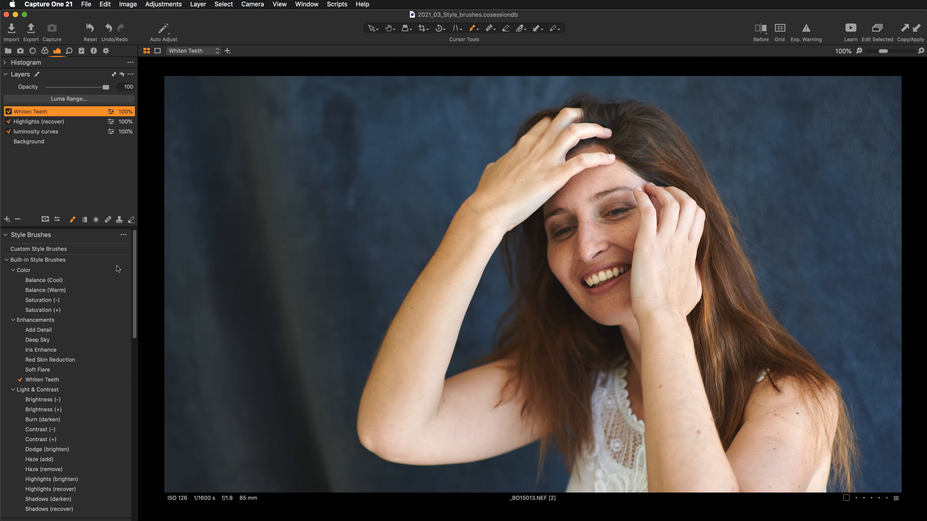
# Step: Compare the brush settings stored with the Highlights (recover) layer and the Whiten Teeth layer
pyautogui.moveTo(132, 293)
pyautogui.mouseDown()
pyautogui.moveTo(134, 307)
pyautogui.moveTo(137, 291)
pyautogui.mouseUp()
pyautogui.click(69, 360)
pyautogui.click(62, 123)
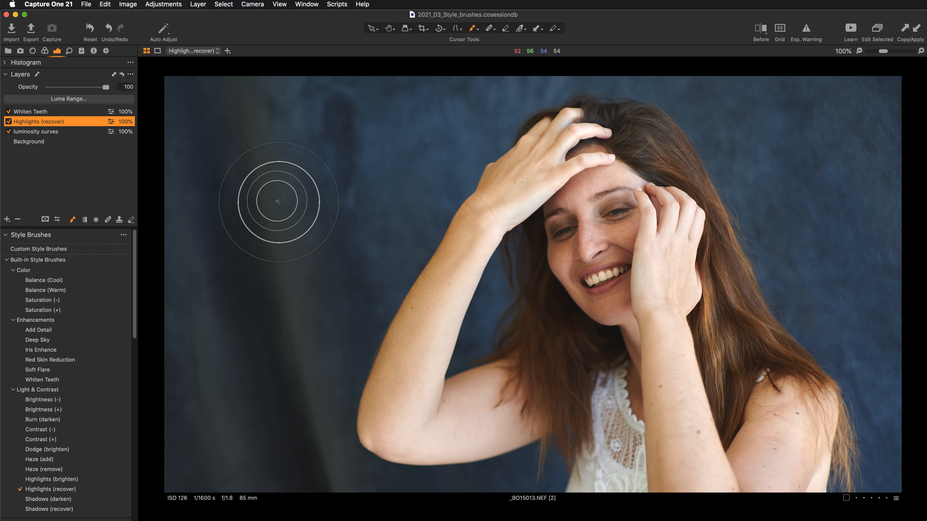
pyautogui.rightClick(249, 217)
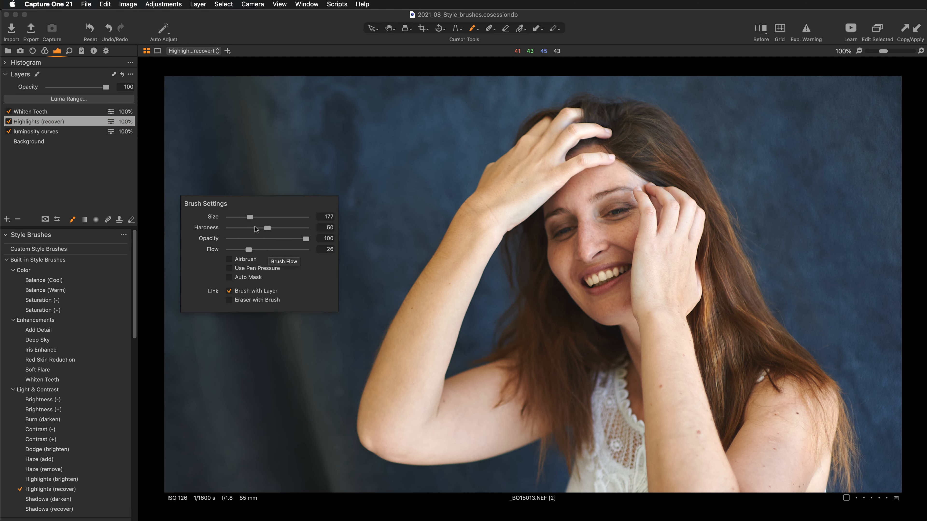
pyautogui.click(72, 112)
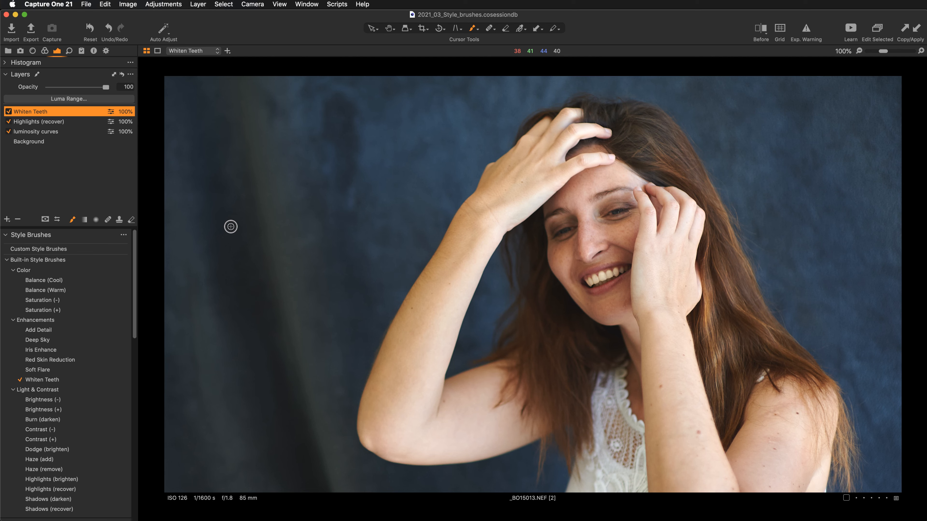
pyautogui.rightClick(245, 233)
pyautogui.moveTo(429, 407)
pyautogui.mouseDown()
pyautogui.moveTo(430, 305)
pyautogui.moveTo(428, 374)
pyautogui.mouseUp()
# Step: Enlarge the Red Skin Reduction brush and paint over the reddish skin on the forehead, nose, cheeks and chin
pyautogui.press('super+0')
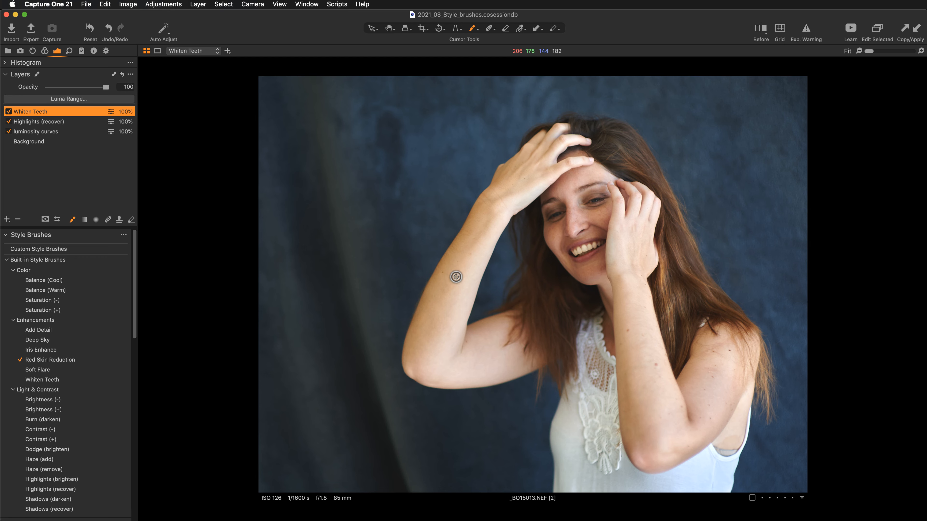
pyautogui.press('super+plus')
pyautogui.press('super+plus')
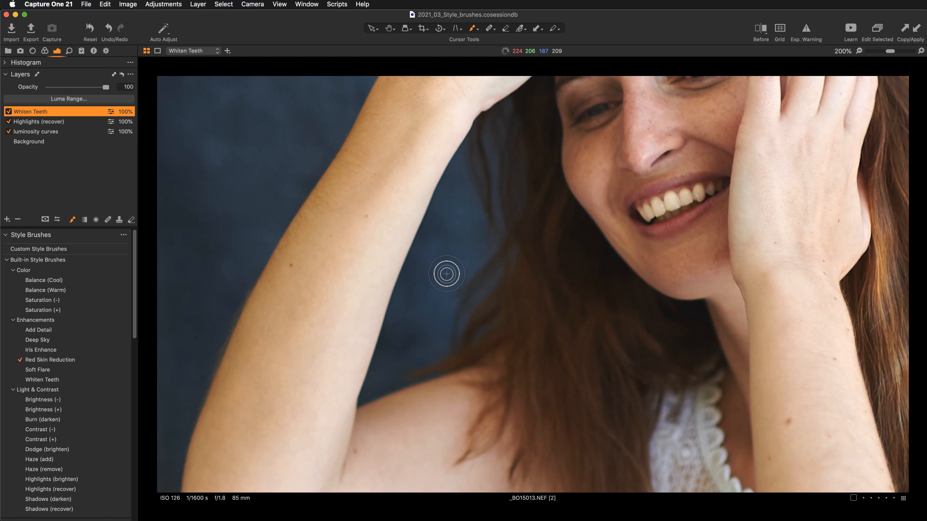
pyautogui.moveTo(501, 236); pyautogui.dragTo(308, 398)
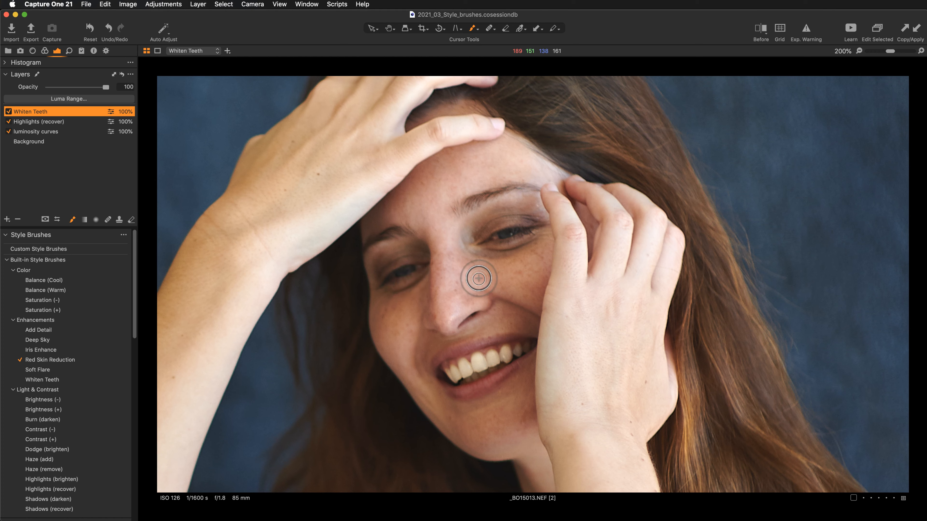
pyautogui.press(']')
pyautogui.press(']')
pyautogui.press(']')
pyautogui.press(']')
pyautogui.press(']')
pyautogui.press(']')
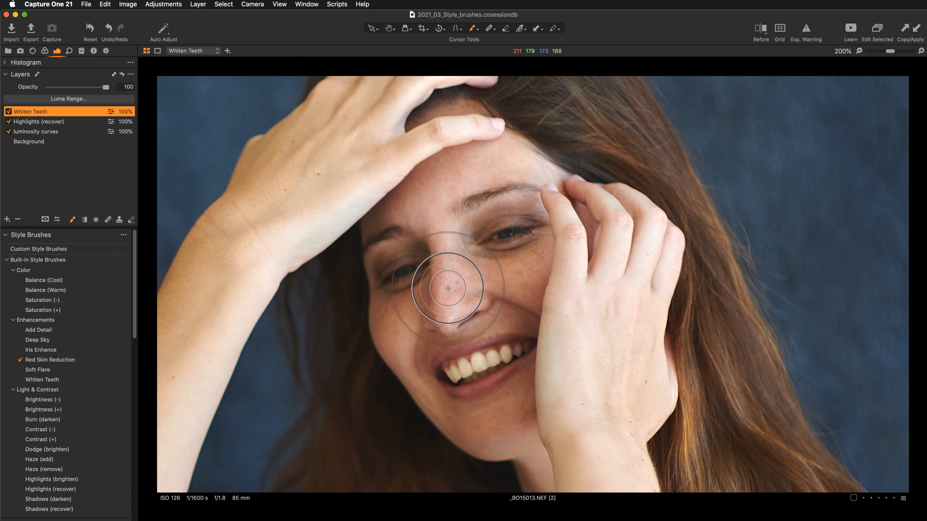
pyautogui.press(']')
pyautogui.press(']')
pyautogui.press(']')
pyautogui.press(']')
pyautogui.press(']')
pyautogui.press(']')
pyautogui.moveTo(385, 198)
pyautogui.mouseDown()
pyautogui.moveTo(468, 151)
pyautogui.moveTo(486, 166)
pyautogui.moveTo(379, 197)
pyautogui.moveTo(496, 199)
pyautogui.moveTo(435, 244)
pyautogui.mouseUp()
pyautogui.moveTo(432, 183)
pyautogui.mouseDown()
pyautogui.moveTo(416, 171)
pyautogui.moveTo(429, 168)
pyautogui.moveTo(468, 209)
pyautogui.moveTo(440, 262)
pyautogui.moveTo(370, 275)
pyautogui.moveTo(400, 266)
pyautogui.moveTo(428, 302)
pyautogui.moveTo(428, 343)
pyautogui.moveTo(435, 299)
pyautogui.moveTo(445, 353)
pyautogui.moveTo(456, 245)
pyautogui.moveTo(511, 222)
pyautogui.moveTo(501, 255)
pyautogui.moveTo(531, 259)
pyautogui.moveTo(548, 232)
pyautogui.moveTo(572, 246)
pyautogui.moveTo(571, 280)
pyautogui.mouseUp()
pyautogui.scroll(-5, 528, 300)
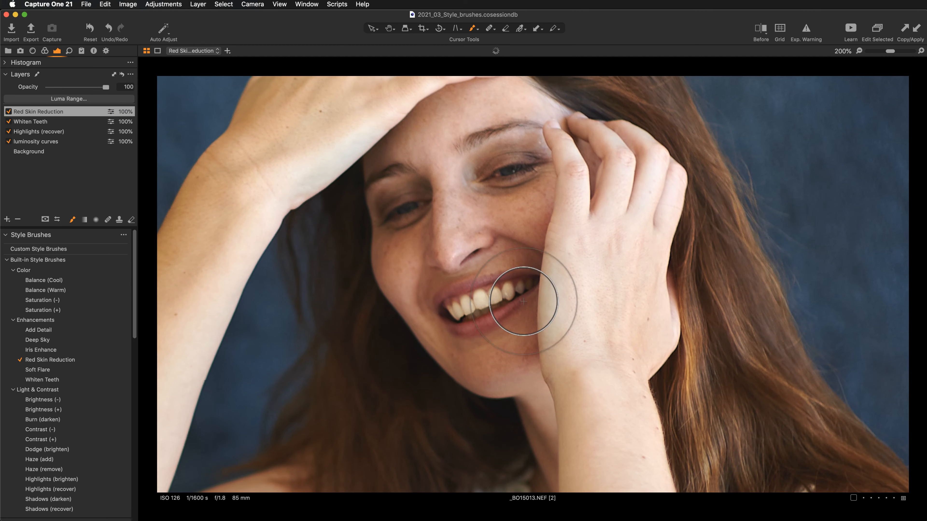
pyautogui.moveTo(386, 219)
pyautogui.mouseDown()
pyautogui.moveTo(401, 284)
pyautogui.moveTo(438, 191)
pyautogui.moveTo(473, 234)
pyautogui.moveTo(480, 207)
pyautogui.moveTo(503, 187)
pyautogui.moveTo(502, 218)
pyautogui.moveTo(539, 201)
pyautogui.moveTo(546, 174)
pyautogui.moveTo(532, 221)
pyautogui.moveTo(475, 231)
pyautogui.moveTo(504, 249)
pyautogui.moveTo(460, 251)
pyautogui.moveTo(407, 274)
pyautogui.moveTo(392, 261)
pyautogui.moveTo(392, 237)
pyautogui.moveTo(410, 235)
pyautogui.moveTo(393, 259)
pyautogui.moveTo(409, 310)
pyautogui.moveTo(497, 361)
pyautogui.moveTo(534, 348)
pyautogui.moveTo(520, 384)
pyautogui.moveTo(543, 436)
pyautogui.moveTo(512, 374)
pyautogui.moveTo(474, 353)
pyautogui.mouseUp()
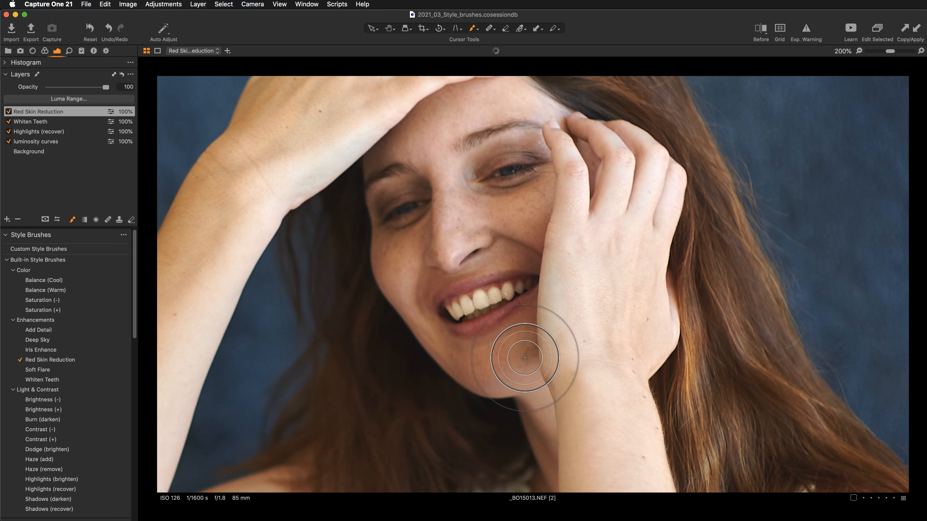
pyautogui.moveTo(420, 279)
pyautogui.mouseDown()
pyautogui.moveTo(433, 250)
pyautogui.moveTo(471, 239)
pyautogui.moveTo(530, 246)
pyautogui.moveTo(549, 201)
pyautogui.moveTo(535, 228)
pyautogui.moveTo(547, 231)
pyautogui.moveTo(577, 207)
pyautogui.mouseUp()
# Step: Compare the portrait with the Red Skin Reduction layer off and on, leaving the layer on
pyautogui.press('super+minus')
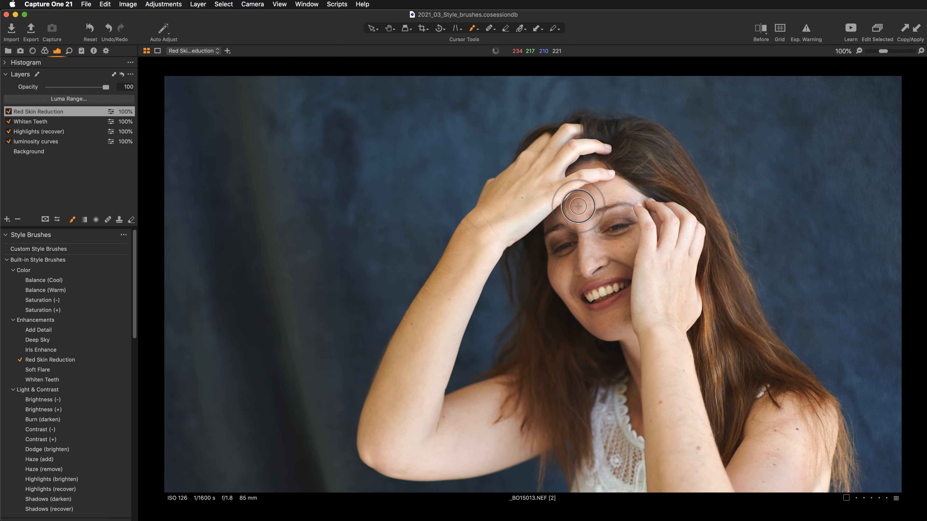
pyautogui.click(8, 112)
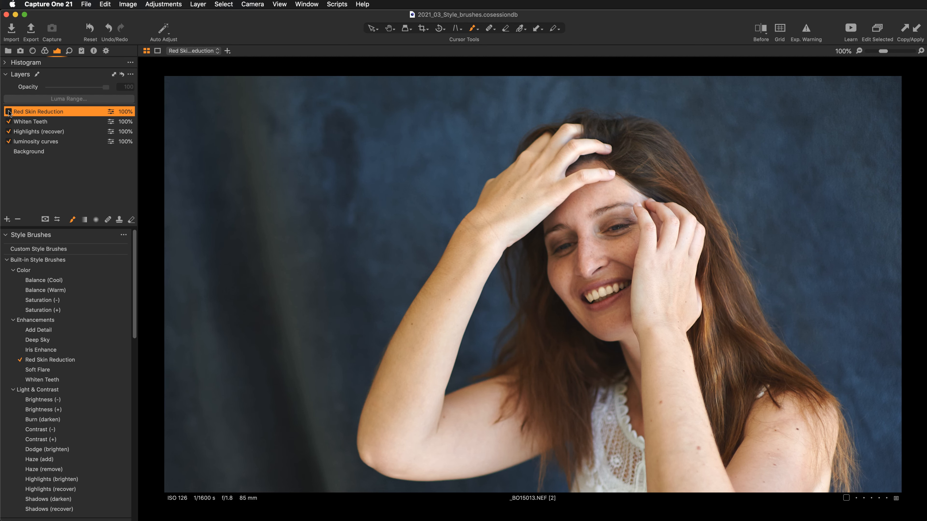
pyautogui.click(9, 111)
# Step: Lower the Red Skin Reduction layer's opacity to 68 while judging the skin tone of the face
pyautogui.press('super+plus')
pyautogui.moveTo(270, 225); pyautogui.dragTo(277, 255)
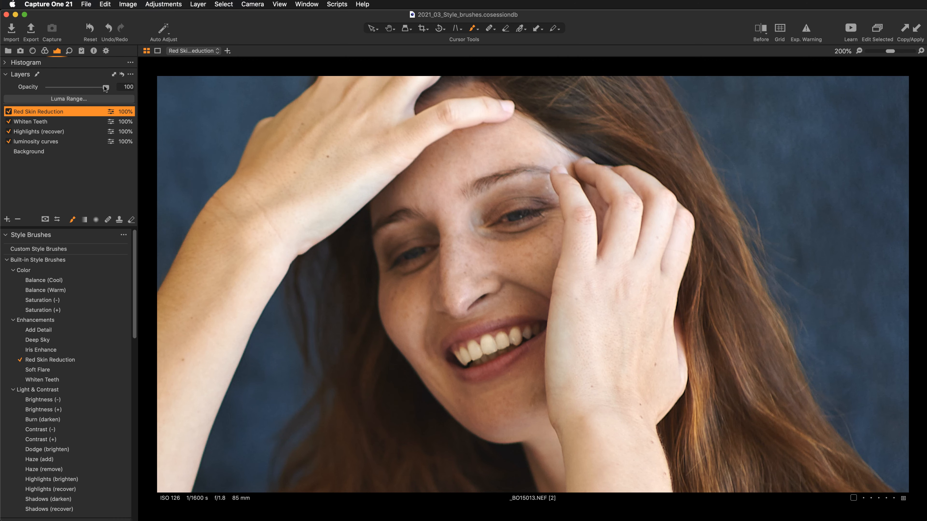
pyautogui.moveTo(104, 90)
pyautogui.mouseDown()
pyautogui.moveTo(76, 89)
pyautogui.moveTo(88, 88)
pyautogui.mouseUp()
# Step: Choose the Dodge (brighten) style brush and paint over the hair from the crown down beside the hand covering the face
pyautogui.press('super+0')
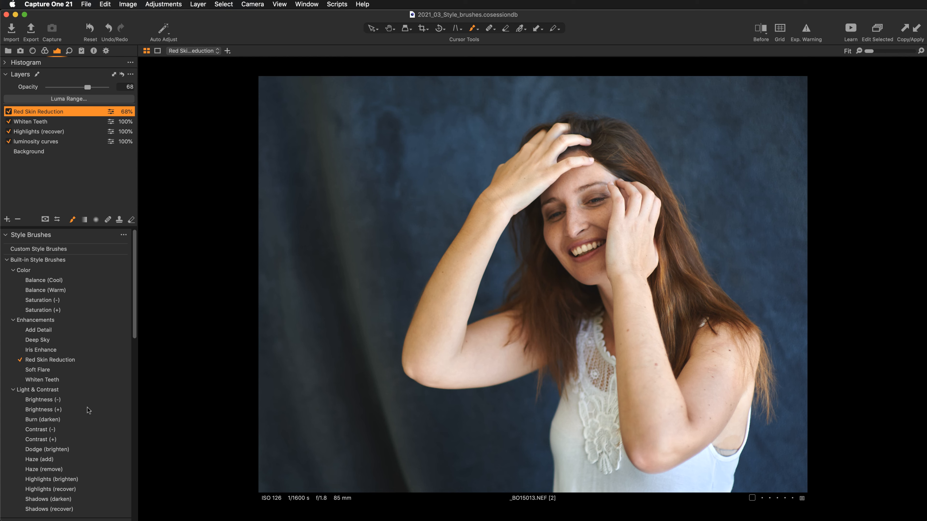
pyautogui.click(54, 450)
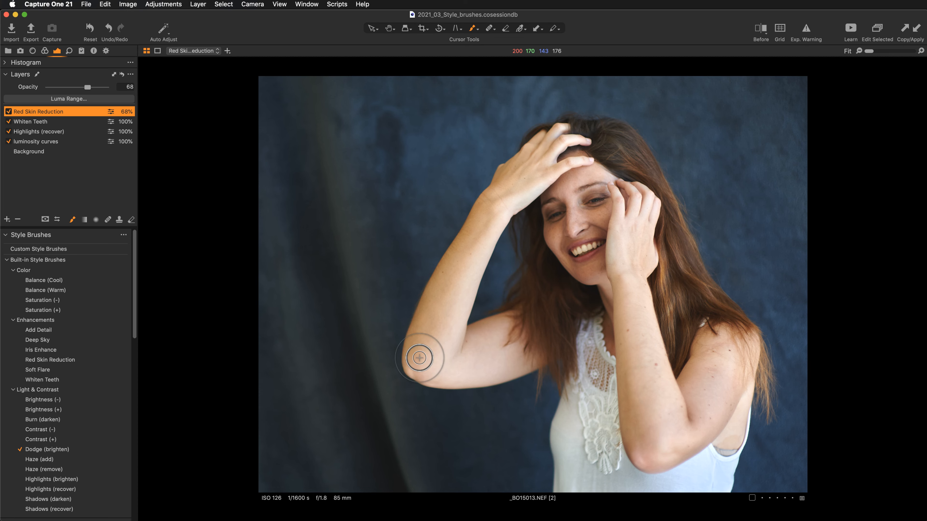
pyautogui.press('.')
pyautogui.press('space')
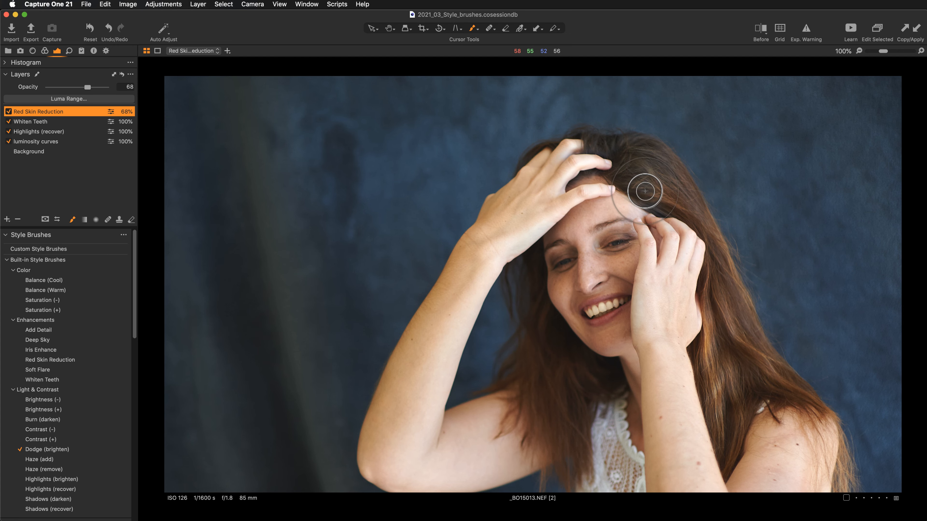
pyautogui.moveTo(638, 186)
pyautogui.mouseDown()
pyautogui.moveTo(716, 221)
pyautogui.moveTo(733, 256)
pyautogui.moveTo(680, 179)
pyautogui.moveTo(745, 222)
pyautogui.moveTo(722, 236)
pyautogui.moveTo(623, 170)
pyautogui.moveTo(649, 178)
pyautogui.moveTo(635, 186)
pyautogui.moveTo(682, 212)
pyautogui.moveTo(646, 165)
pyautogui.moveTo(676, 204)
pyautogui.moveTo(714, 226)
pyautogui.moveTo(707, 212)
pyautogui.moveTo(691, 196)
pyautogui.moveTo(714, 235)
pyautogui.moveTo(732, 351)
pyautogui.mouseUp()
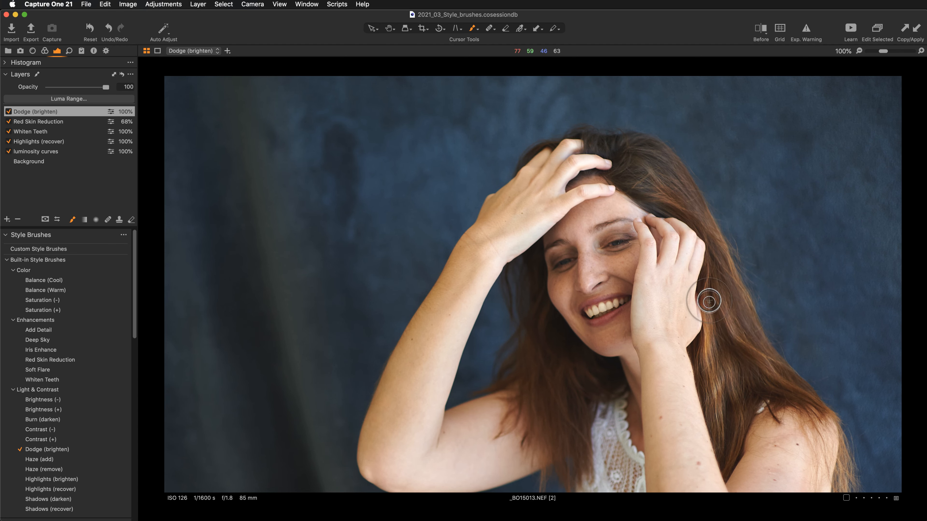
pyautogui.moveTo(707, 283); pyautogui.dragTo(710, 383)
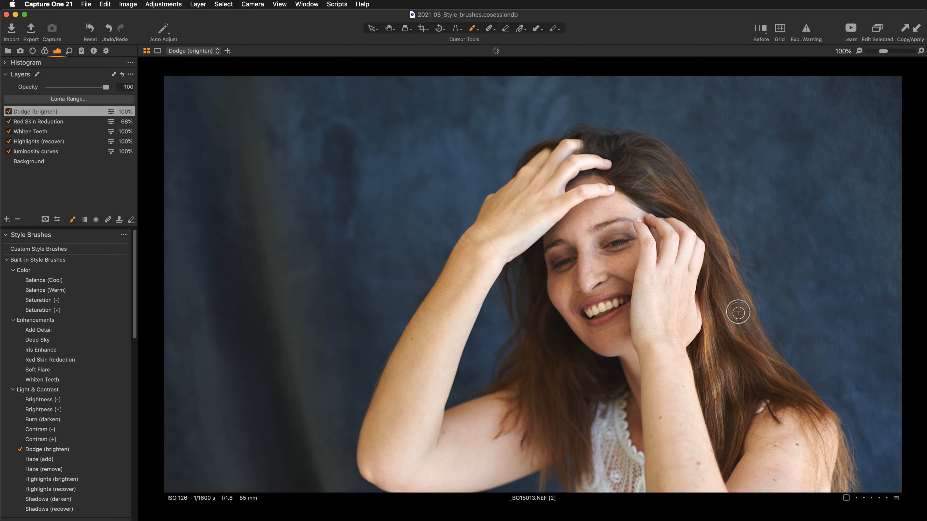
pyautogui.moveTo(719, 297); pyautogui.dragTo(760, 350)
pyautogui.moveTo(705, 223); pyautogui.dragTo(741, 305)
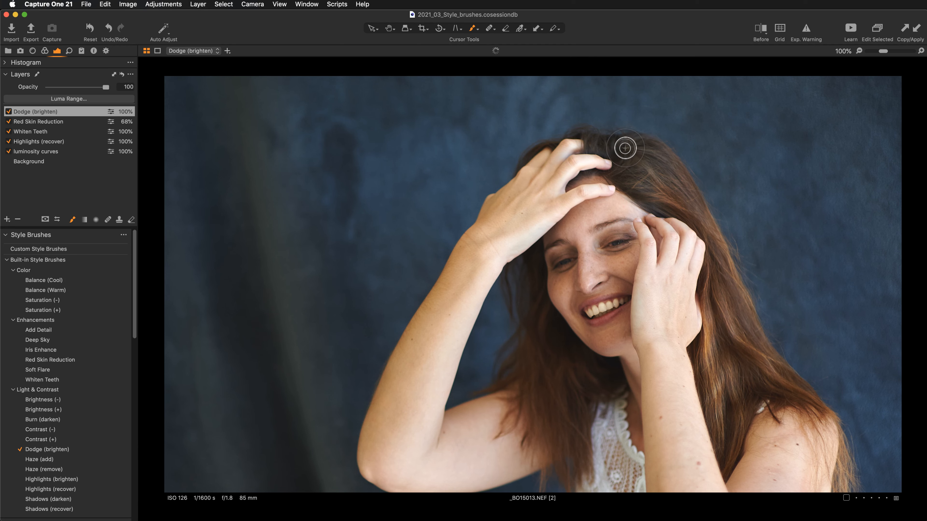
pyautogui.moveTo(659, 156)
pyautogui.mouseDown()
pyautogui.moveTo(653, 152)
pyautogui.moveTo(670, 162)
pyautogui.moveTo(668, 176)
pyautogui.moveTo(624, 154)
pyautogui.moveTo(738, 220)
pyautogui.mouseUp()
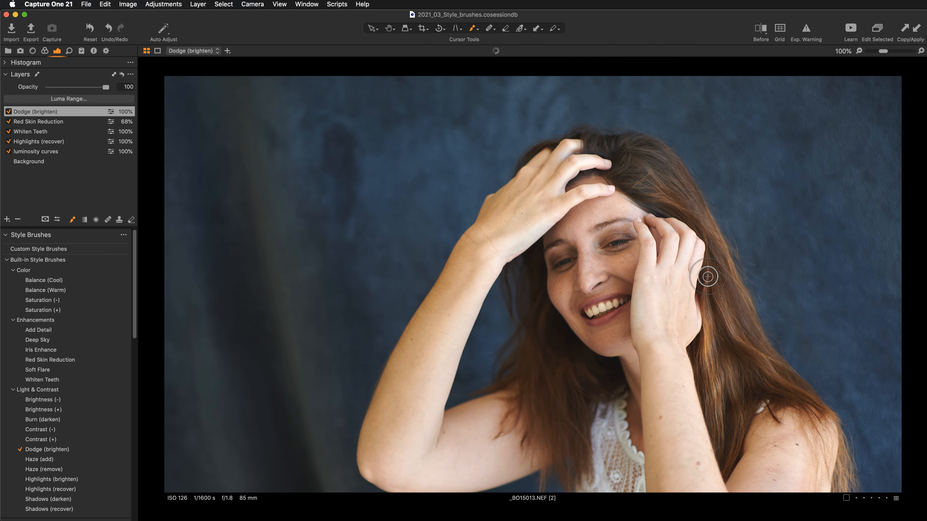
pyautogui.moveTo(734, 395); pyautogui.dragTo(769, 389)
# Step: Continue dodging the lower lengths of hair above the shoulder and the hair below the uncovered cheek
pyautogui.scroll(-5, 726, 284)
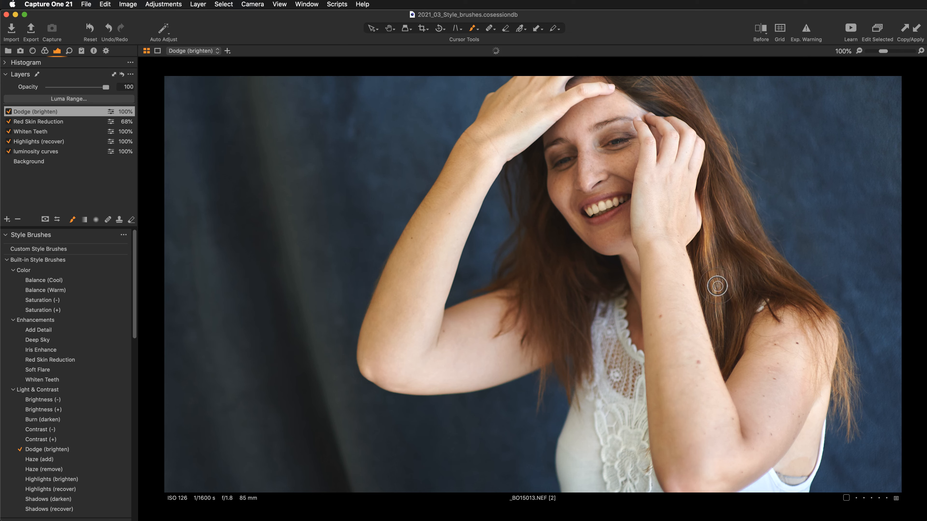
pyautogui.moveTo(717, 287)
pyautogui.mouseDown()
pyautogui.moveTo(724, 260)
pyautogui.moveTo(716, 310)
pyautogui.moveTo(728, 269)
pyautogui.moveTo(721, 187)
pyautogui.moveTo(758, 245)
pyautogui.mouseUp()
pyautogui.moveTo(727, 212)
pyautogui.mouseDown()
pyautogui.moveTo(757, 259)
pyautogui.moveTo(755, 208)
pyautogui.mouseUp()
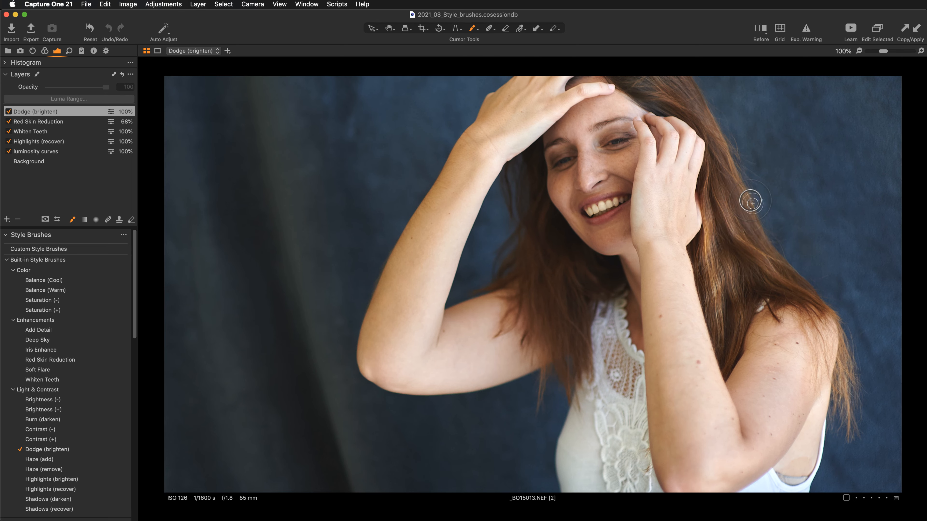
pyautogui.moveTo(771, 240)
pyautogui.mouseDown()
pyautogui.moveTo(751, 278)
pyautogui.moveTo(710, 229)
pyautogui.moveTo(711, 270)
pyautogui.mouseUp()
pyautogui.moveTo(749, 328)
pyautogui.mouseDown()
pyautogui.moveTo(744, 311)
pyautogui.moveTo(739, 341)
pyautogui.mouseUp()
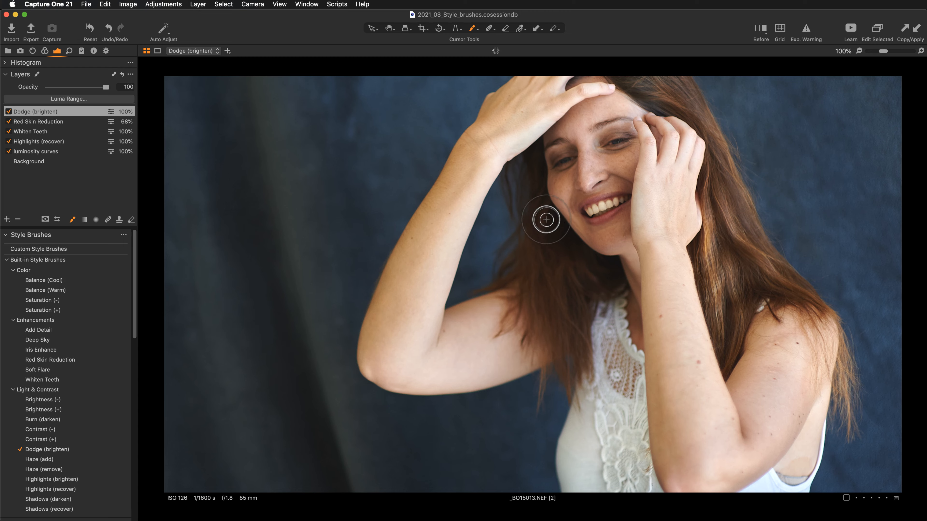
pyautogui.moveTo(546, 220)
pyautogui.mouseDown()
pyautogui.moveTo(601, 291)
pyautogui.moveTo(574, 266)
pyautogui.moveTo(611, 299)
pyautogui.mouseUp()
# Step: Dodge the brow areas of the face, then enlarge the brush and brighten across the lower forehead
pyautogui.moveTo(489, 260); pyautogui.dragTo(489, 348)
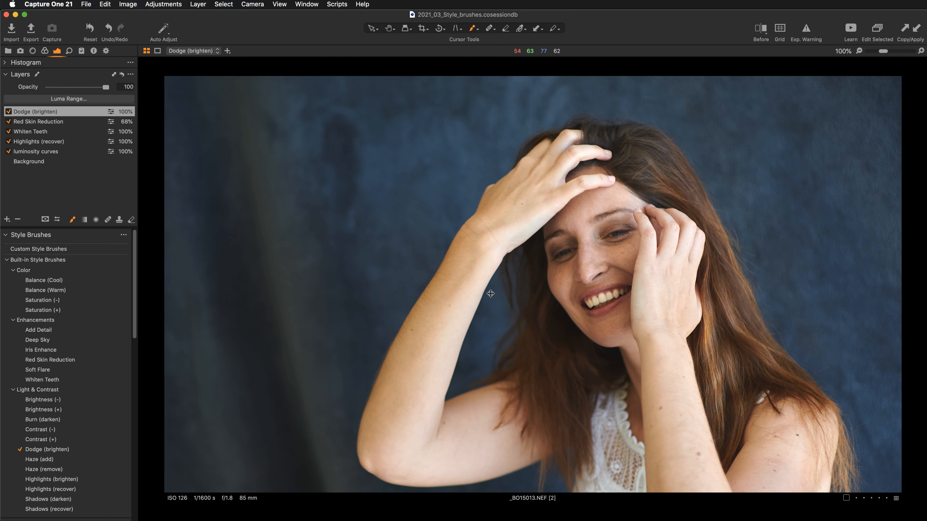
pyautogui.scroll(5, 490, 293)
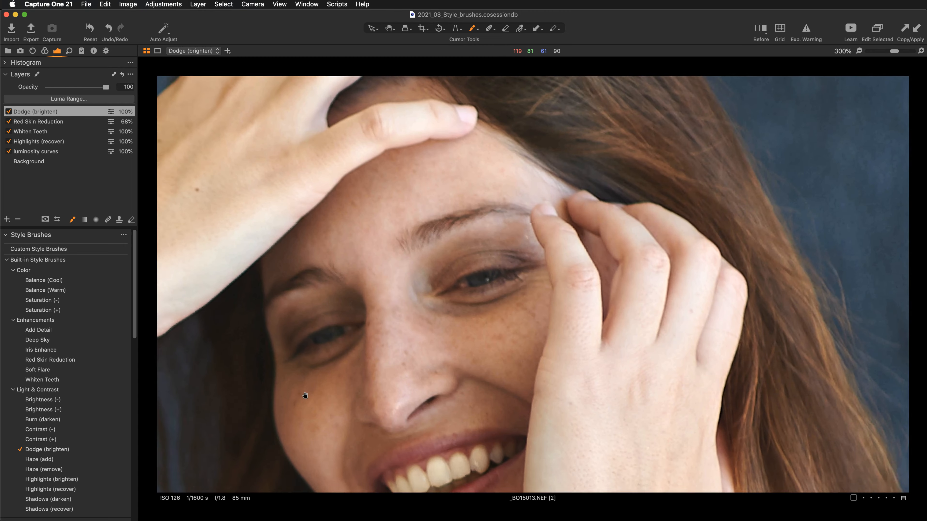
pyautogui.moveTo(305, 396); pyautogui.dragTo(338, 387)
pyautogui.moveTo(445, 260)
pyautogui.mouseDown()
pyautogui.moveTo(457, 236)
pyautogui.moveTo(566, 199)
pyautogui.moveTo(492, 207)
pyautogui.moveTo(564, 212)
pyautogui.mouseUp()
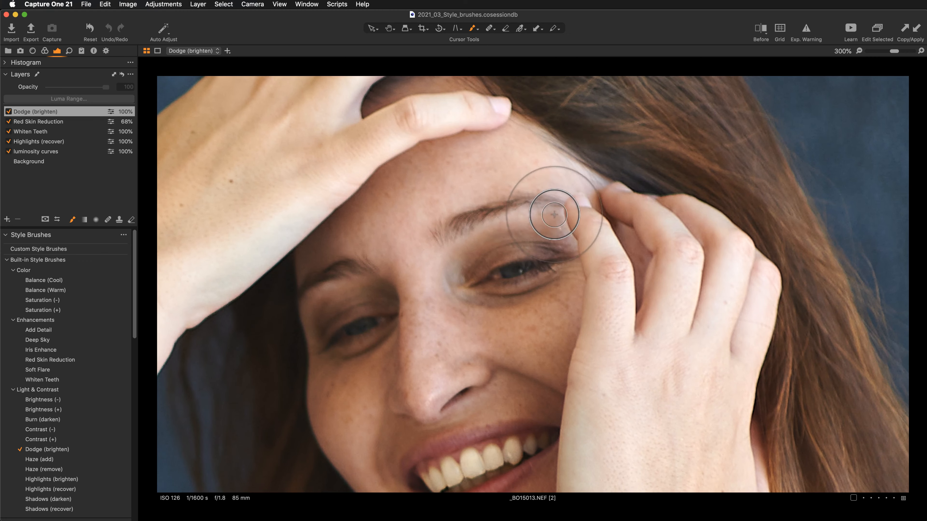
pyautogui.moveTo(318, 307)
pyautogui.mouseDown()
pyautogui.moveTo(413, 278)
pyautogui.moveTo(425, 249)
pyautogui.mouseUp()
pyautogui.press(']')
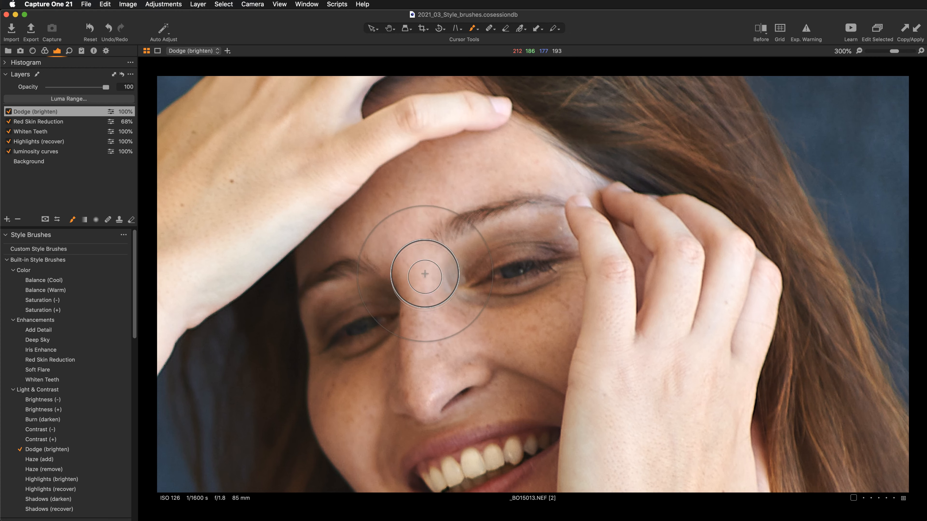
pyautogui.press(']')
pyautogui.press(']')
pyautogui.press(']')
pyautogui.moveTo(415, 241)
pyautogui.mouseDown()
pyautogui.moveTo(460, 195)
pyautogui.moveTo(548, 174)
pyautogui.moveTo(605, 205)
pyautogui.moveTo(565, 237)
pyautogui.moveTo(462, 238)
pyautogui.moveTo(537, 219)
pyautogui.moveTo(562, 224)
pyautogui.mouseUp()
# Step: Dodge around both eyes, the nose, the cheeks and the chin on the Dodge (brighten) layer
pyautogui.press('super+minus')
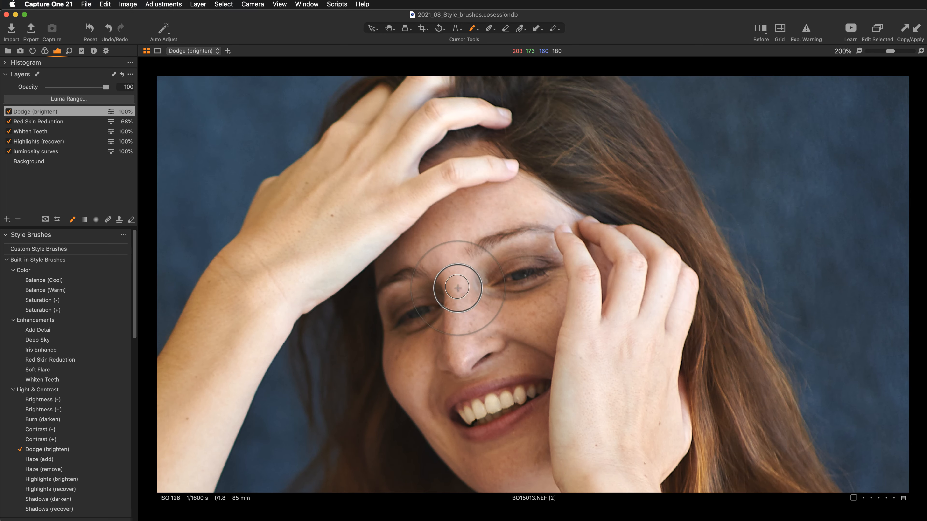
pyautogui.moveTo(457, 288)
pyautogui.mouseDown()
pyautogui.moveTo(461, 359)
pyautogui.moveTo(477, 365)
pyautogui.moveTo(476, 295)
pyautogui.moveTo(429, 338)
pyautogui.moveTo(402, 340)
pyautogui.moveTo(407, 315)
pyautogui.moveTo(399, 305)
pyautogui.moveTo(425, 289)
pyautogui.moveTo(399, 289)
pyautogui.mouseUp()
pyautogui.moveTo(531, 238)
pyautogui.mouseDown()
pyautogui.moveTo(488, 257)
pyautogui.moveTo(533, 240)
pyautogui.moveTo(504, 271)
pyautogui.moveTo(534, 260)
pyautogui.mouseUp()
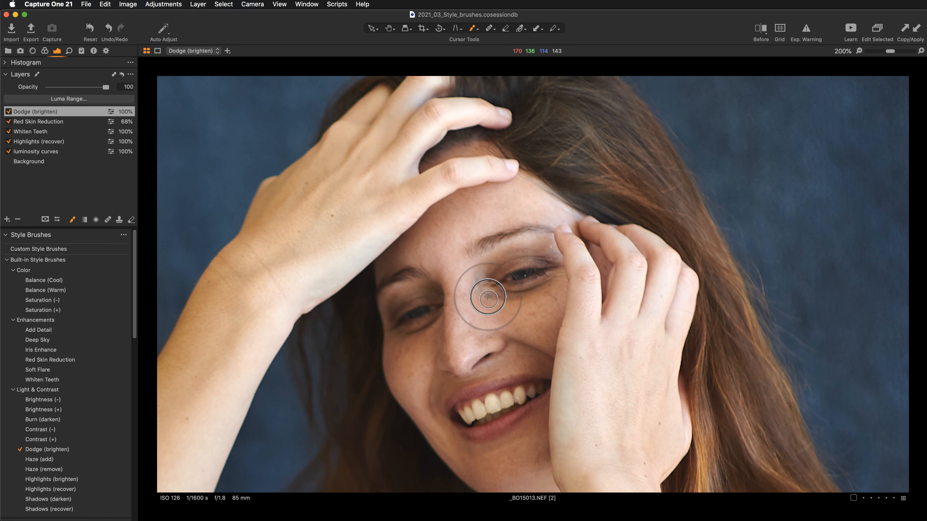
pyautogui.moveTo(488, 299); pyautogui.dragTo(490, 277)
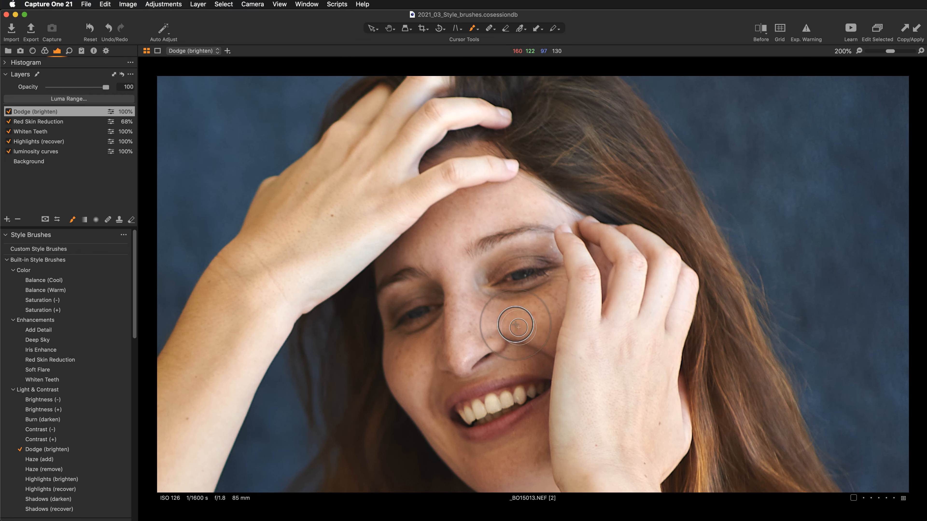
pyautogui.moveTo(518, 326)
pyautogui.mouseDown()
pyautogui.moveTo(482, 314)
pyautogui.moveTo(455, 269)
pyautogui.moveTo(463, 288)
pyautogui.mouseUp()
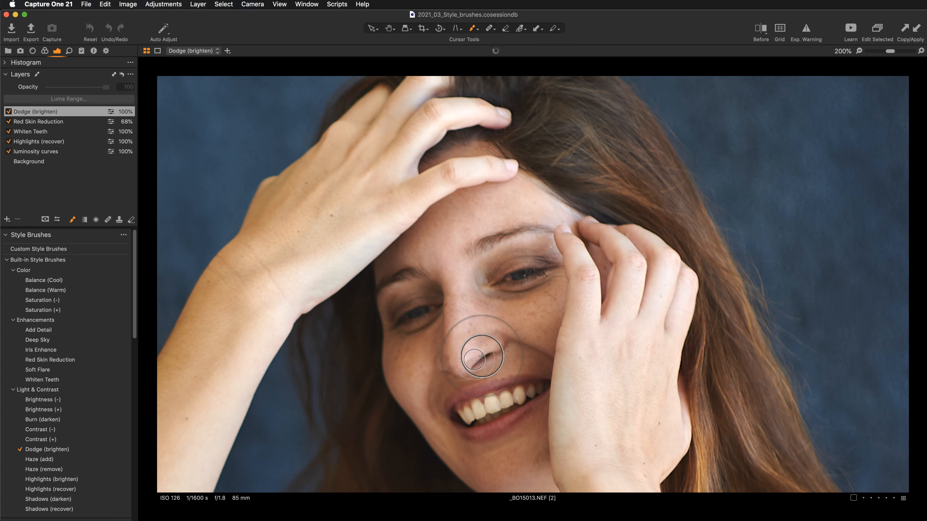
pyautogui.scroll(-5, 518, 420)
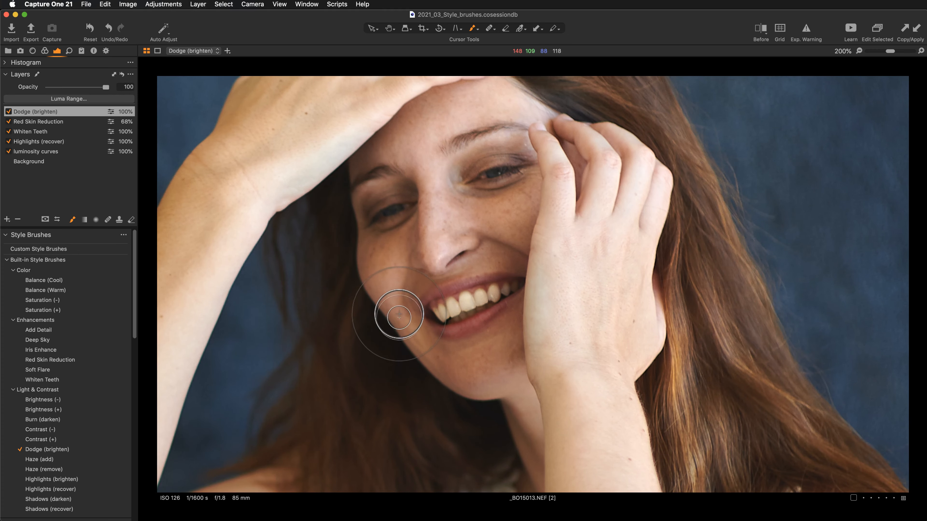
pyautogui.moveTo(390, 286)
pyautogui.mouseDown()
pyautogui.moveTo(414, 336)
pyautogui.moveTo(500, 367)
pyautogui.moveTo(474, 376)
pyautogui.moveTo(551, 418)
pyautogui.moveTo(511, 384)
pyautogui.moveTo(560, 421)
pyautogui.mouseUp()
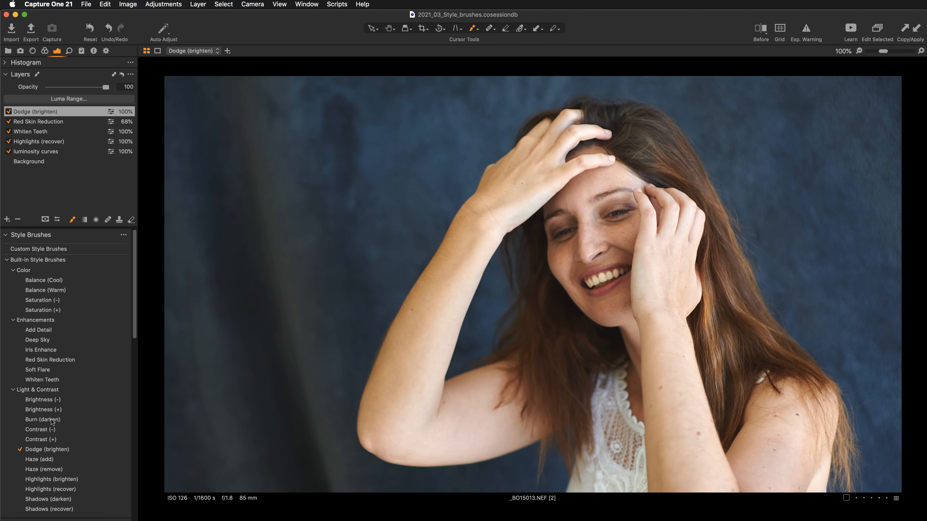
# Step: Choose the Burn (darken) style brush and darken the eyebrow and the lash lines of both eyes
pyautogui.press('super+plus')
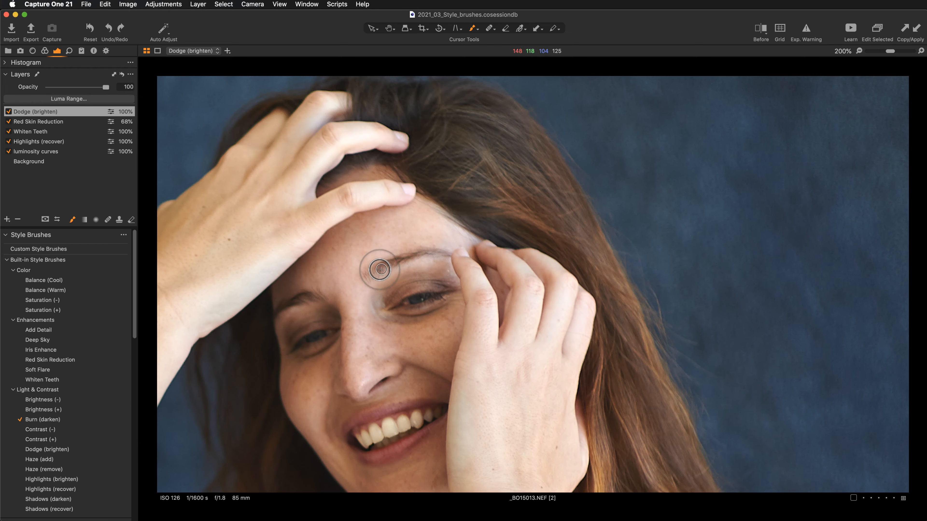
pyautogui.moveTo(375, 272)
pyautogui.mouseDown()
pyautogui.moveTo(431, 252)
pyautogui.moveTo(463, 258)
pyautogui.moveTo(415, 298)
pyautogui.moveTo(466, 286)
pyautogui.mouseUp()
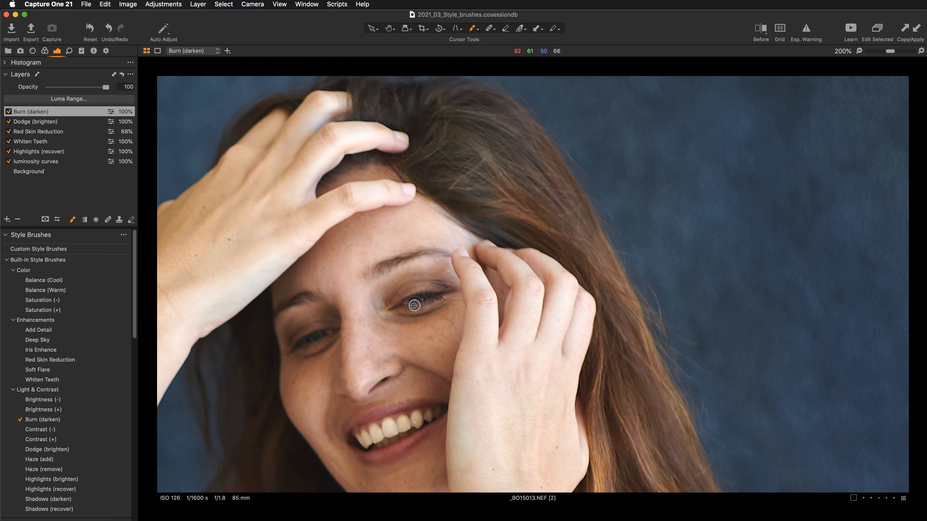
pyautogui.moveTo(414, 305); pyautogui.dragTo(438, 297)
pyautogui.moveTo(300, 342); pyautogui.dragTo(303, 337)
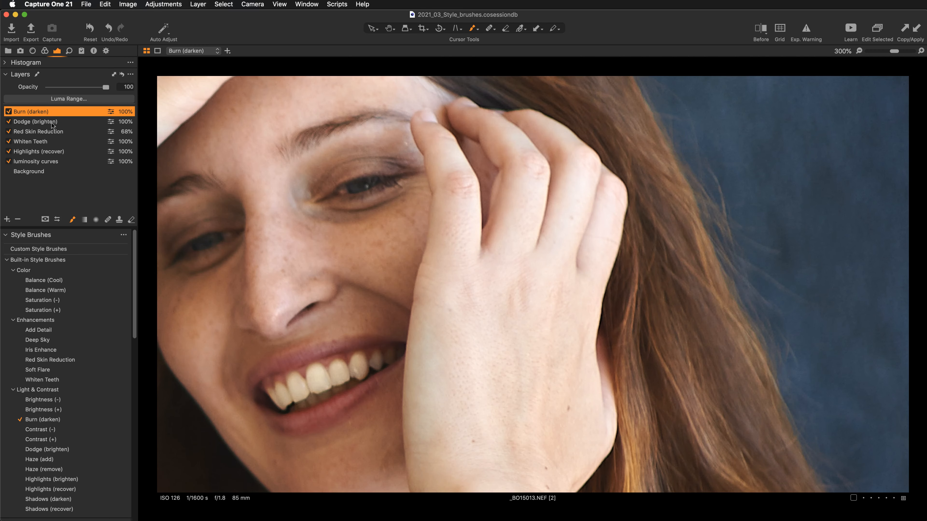
# Step: Return to the Dodge (brighten) layer, shrink the brush and brighten beside the nose, above the upper lip and along the lower lip
pyautogui.click(51, 125)
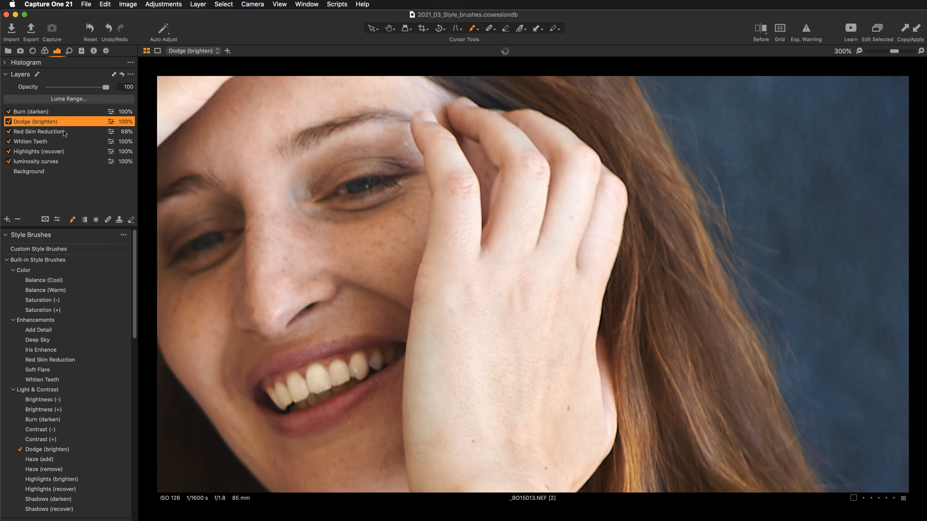
pyautogui.press('[')
pyautogui.press('[')
pyautogui.press('[')
pyautogui.press('[')
pyautogui.press('[')
pyautogui.moveTo(254, 368)
pyautogui.mouseDown()
pyautogui.moveTo(340, 338)
pyautogui.moveTo(271, 354)
pyautogui.moveTo(327, 338)
pyautogui.moveTo(354, 344)
pyautogui.moveTo(289, 366)
pyautogui.moveTo(320, 348)
pyautogui.mouseUp()
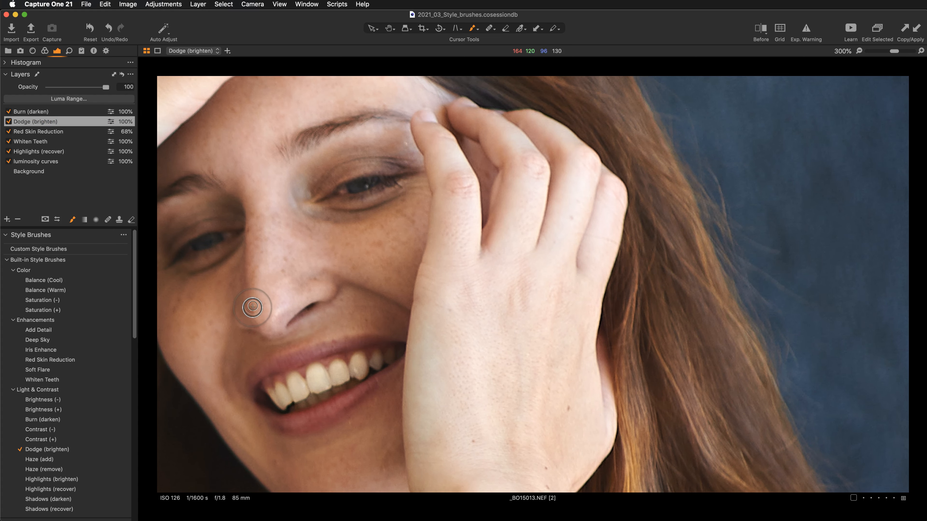
pyautogui.moveTo(240, 320)
pyautogui.mouseDown()
pyautogui.moveTo(290, 330)
pyautogui.moveTo(297, 313)
pyautogui.moveTo(284, 340)
pyautogui.mouseUp()
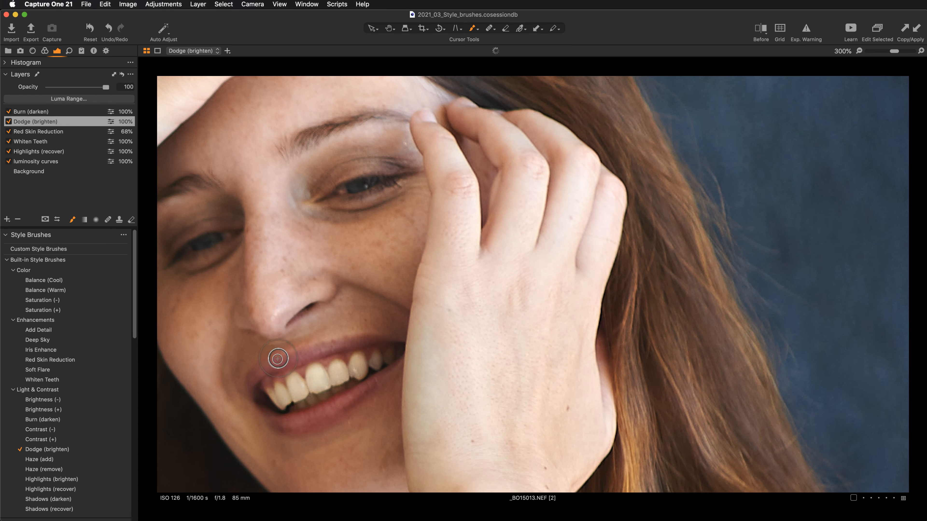
pyautogui.moveTo(286, 417)
pyautogui.mouseDown()
pyautogui.moveTo(337, 403)
pyautogui.moveTo(321, 416)
pyautogui.mouseUp()
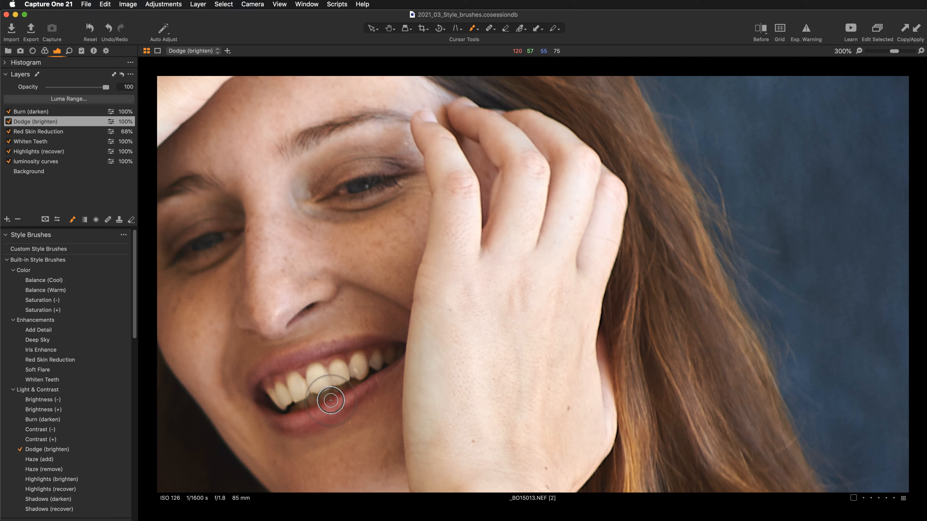
pyautogui.moveTo(283, 337); pyautogui.dragTo(346, 312)
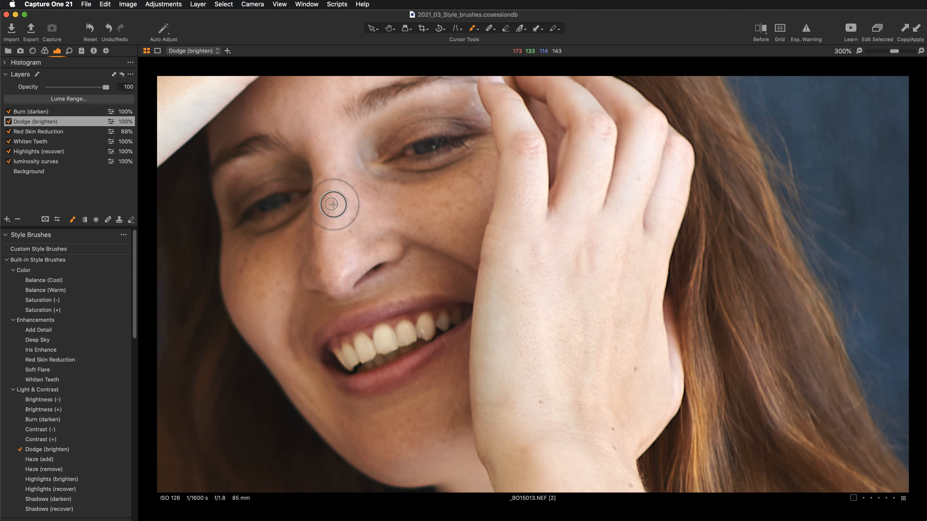
# Step: Reactivate the Burn (darken) layer and darken beneath the lower lip and along the upper eyelid near the covering hand
pyautogui.click(46, 112)
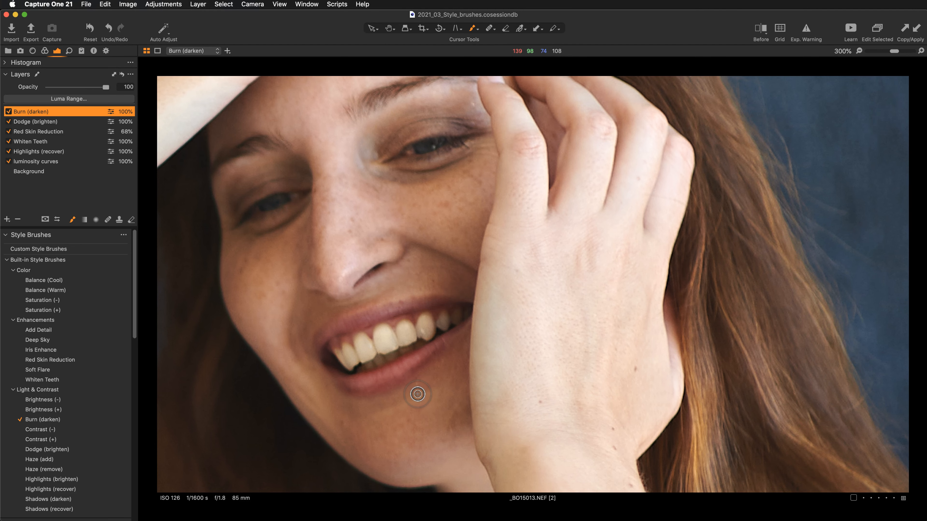
pyautogui.moveTo(411, 397)
pyautogui.mouseDown()
pyautogui.moveTo(368, 351)
pyautogui.moveTo(389, 374)
pyautogui.mouseUp()
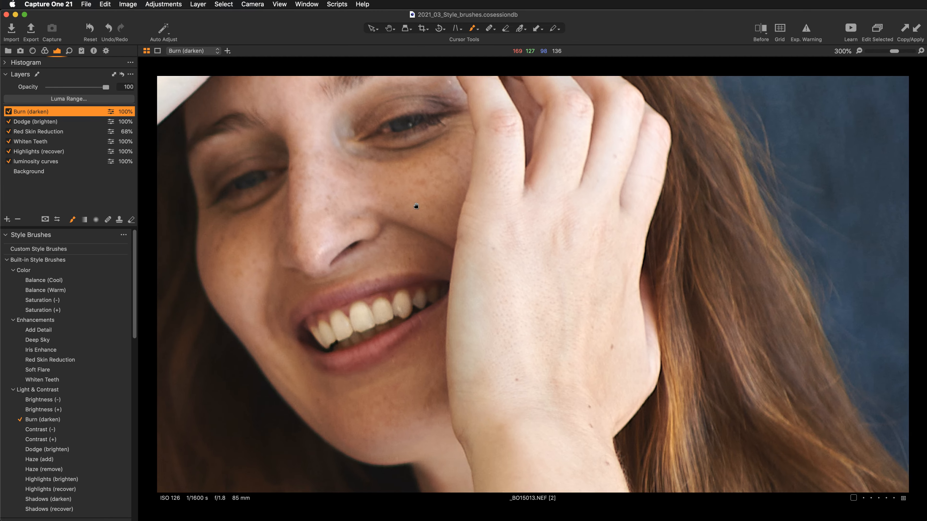
pyautogui.scroll(3, 401, 197)
pyautogui.moveTo(374, 191); pyautogui.dragTo(410, 173)
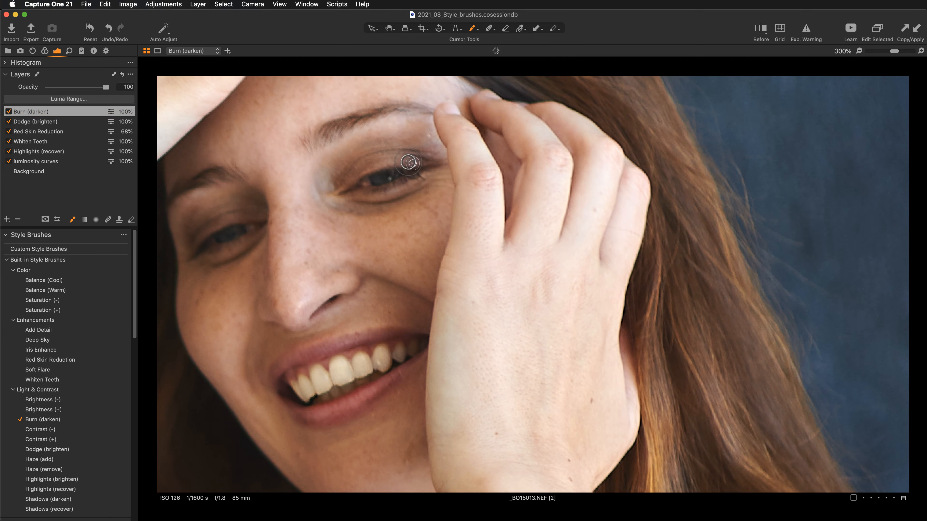
# Step: Enlarge the brush and darken the back of the raised hand and its fingers on the Burn (darken) layer
pyautogui.press('super+0')
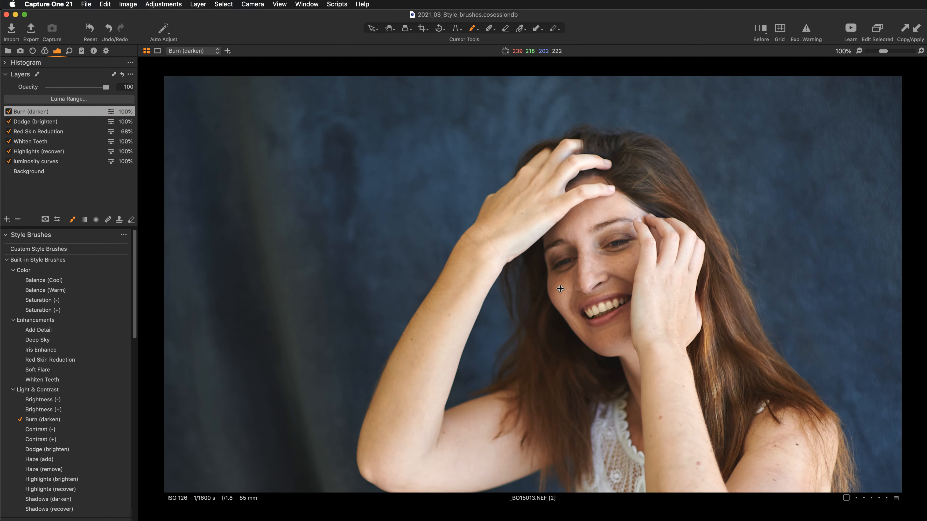
pyautogui.scroll(-2, 523, 332)
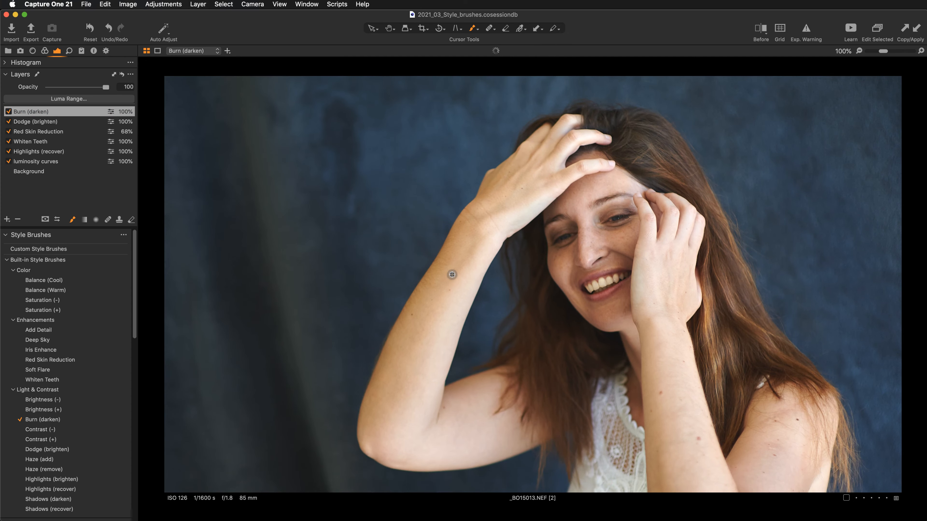
pyautogui.press('super+plus')
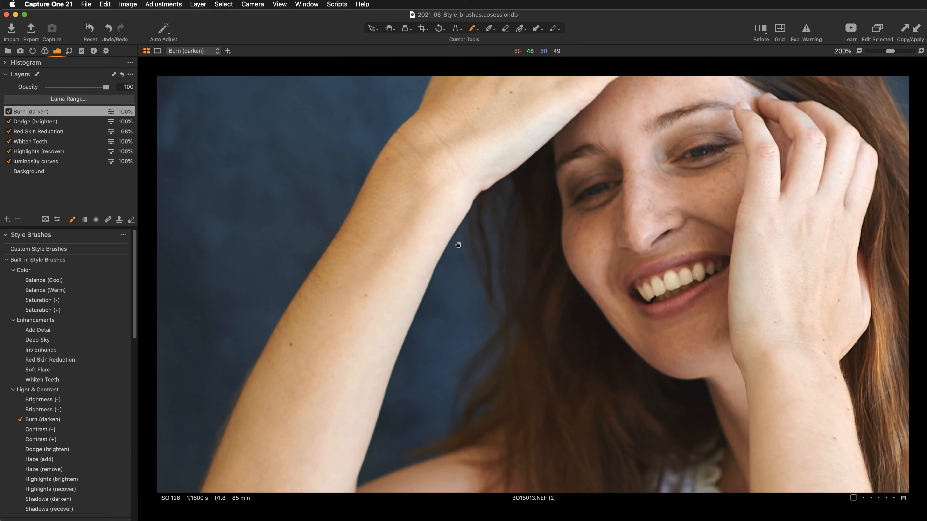
pyautogui.moveTo(472, 229); pyautogui.dragTo(374, 369)
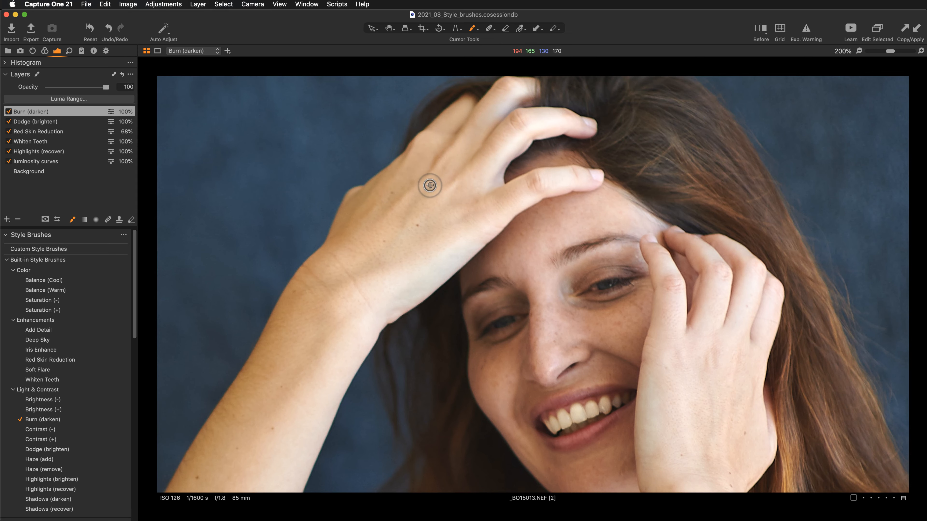
pyautogui.press(']')
pyautogui.press(']')
pyautogui.press(']')
pyautogui.press(']')
pyautogui.press(']')
pyautogui.press(']')
pyautogui.press(']')
pyautogui.press(']')
pyautogui.moveTo(477, 116); pyautogui.dragTo(385, 215)
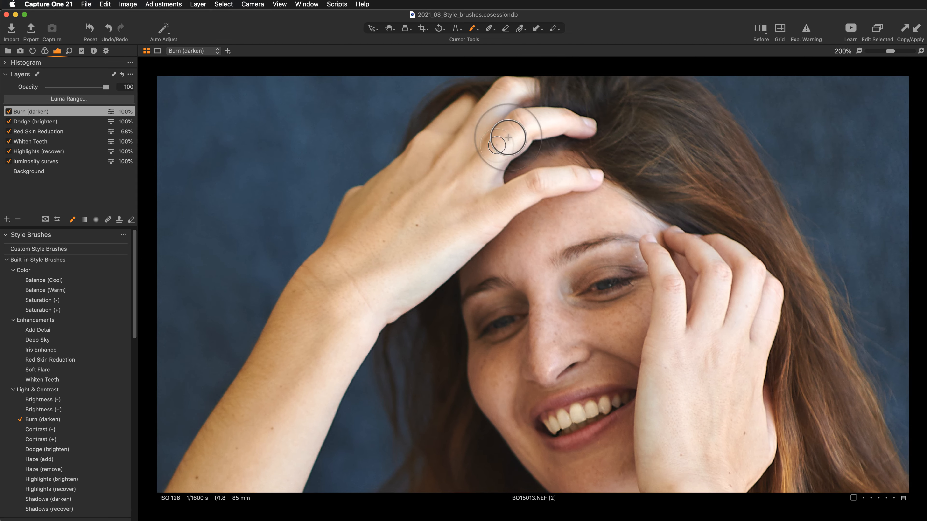
pyautogui.moveTo(521, 114)
pyautogui.mouseDown()
pyautogui.moveTo(489, 149)
pyautogui.moveTo(378, 193)
pyautogui.mouseUp()
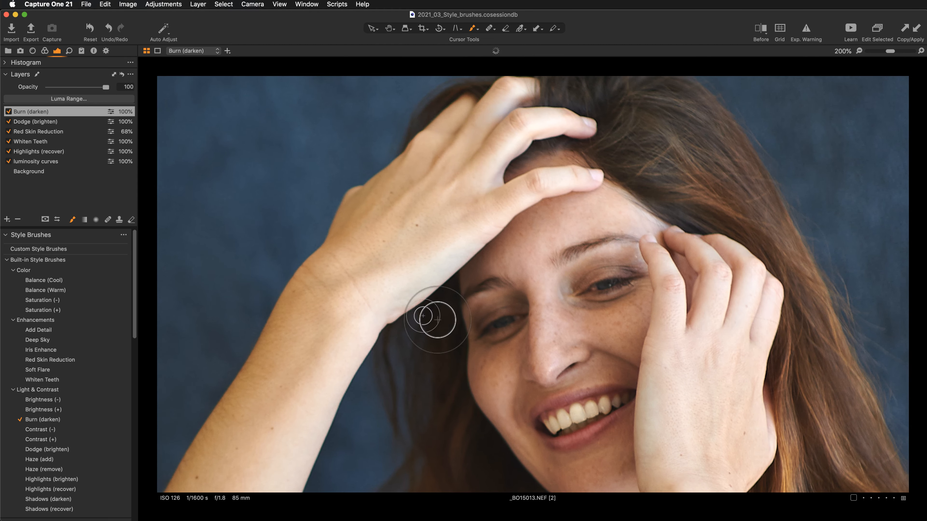
pyautogui.moveTo(574, 185)
pyautogui.mouseDown()
pyautogui.moveTo(486, 201)
pyautogui.moveTo(482, 213)
pyautogui.mouseUp()
pyautogui.moveTo(577, 119)
pyautogui.mouseDown()
pyautogui.moveTo(534, 115)
pyautogui.moveTo(475, 153)
pyautogui.mouseUp()
# Step: Darken the fingers, knuckles and back of the hand covering the face with repeated Burn (darken) strokes
pyautogui.moveTo(438, 406); pyautogui.dragTo(282, 302)
pyautogui.moveTo(496, 149)
pyautogui.mouseDown()
pyautogui.moveTo(513, 225)
pyautogui.moveTo(519, 188)
pyautogui.moveTo(507, 172)
pyautogui.moveTo(488, 287)
pyautogui.mouseUp()
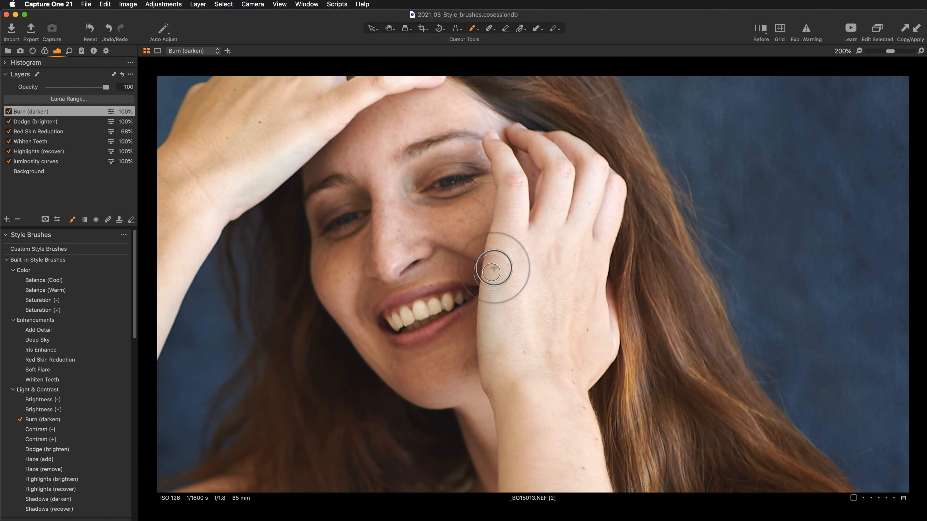
pyautogui.moveTo(516, 139)
pyautogui.mouseDown()
pyautogui.moveTo(558, 193)
pyautogui.moveTo(545, 184)
pyautogui.moveTo(561, 189)
pyautogui.moveTo(567, 150)
pyautogui.moveTo(544, 130)
pyautogui.moveTo(588, 166)
pyautogui.moveTo(588, 221)
pyautogui.moveTo(612, 181)
pyautogui.moveTo(619, 209)
pyautogui.moveTo(597, 272)
pyautogui.mouseUp()
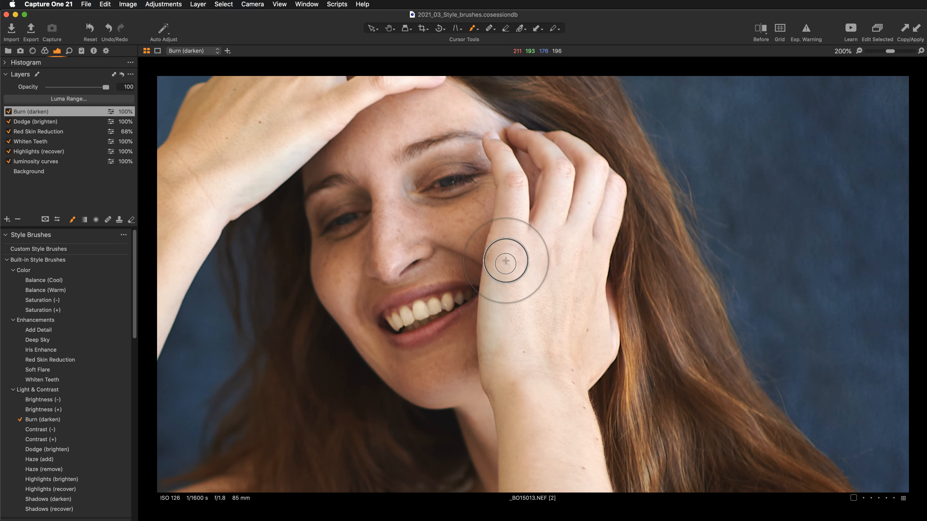
pyautogui.moveTo(511, 235)
pyautogui.mouseDown()
pyautogui.moveTo(503, 325)
pyautogui.moveTo(521, 331)
pyautogui.mouseUp()
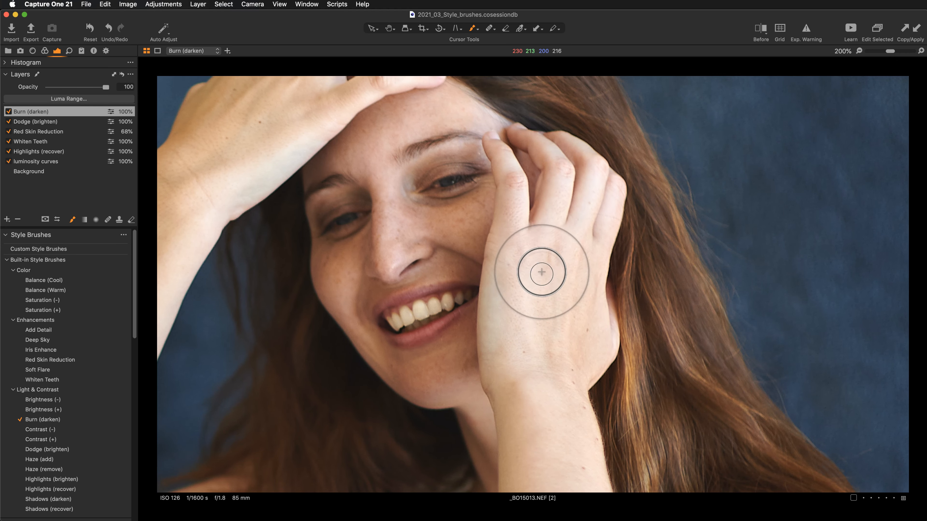
pyautogui.moveTo(551, 236); pyautogui.dragTo(546, 327)
pyautogui.moveTo(558, 219); pyautogui.dragTo(555, 374)
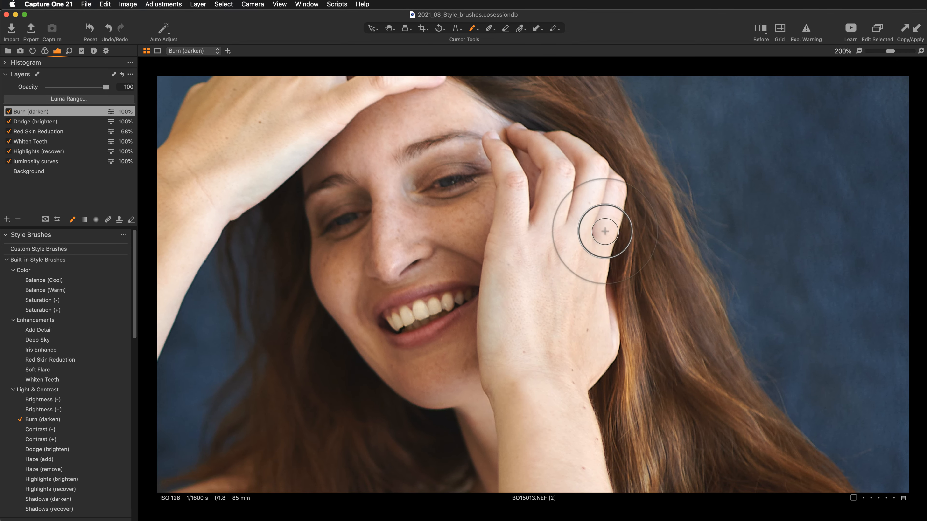
pyautogui.moveTo(594, 308)
pyautogui.mouseDown()
pyautogui.moveTo(612, 301)
pyautogui.moveTo(611, 317)
pyautogui.moveTo(555, 340)
pyautogui.moveTo(584, 256)
pyautogui.mouseUp()
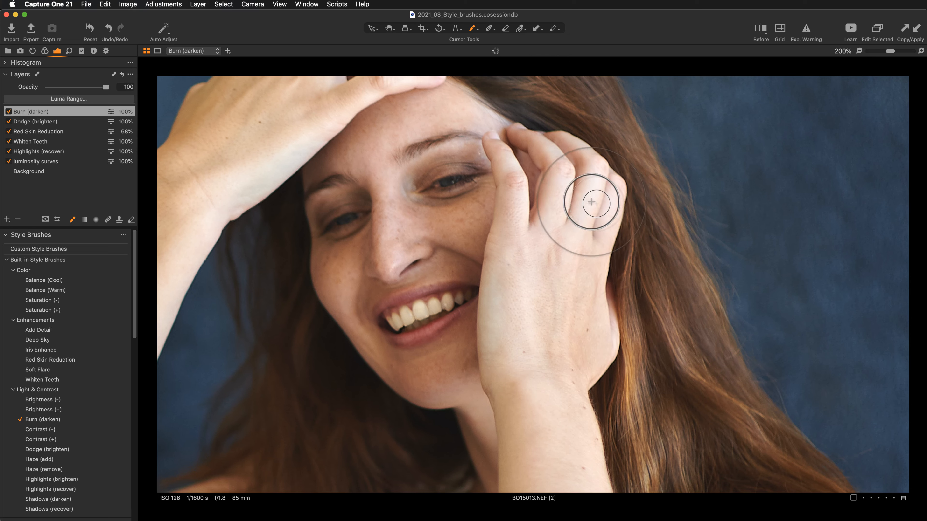
pyautogui.moveTo(571, 197); pyautogui.dragTo(555, 300)
pyautogui.moveTo(548, 190); pyautogui.dragTo(565, 331)
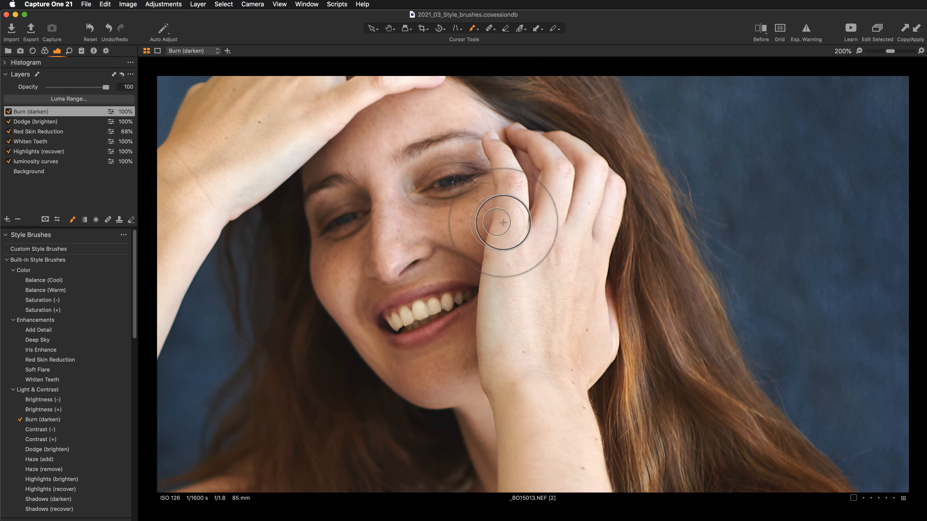
pyautogui.moveTo(516, 208)
pyautogui.mouseDown()
pyautogui.moveTo(512, 250)
pyautogui.moveTo(568, 333)
pyautogui.moveTo(493, 272)
pyautogui.moveTo(574, 268)
pyautogui.moveTo(565, 232)
pyautogui.moveTo(541, 338)
pyautogui.moveTo(608, 381)
pyautogui.mouseUp()
# Step: With the whole image in view, burn broadly over both arms and the hair beside the covering hand
pyautogui.scroll(-5, 569, 197)
pyautogui.press('super+0')
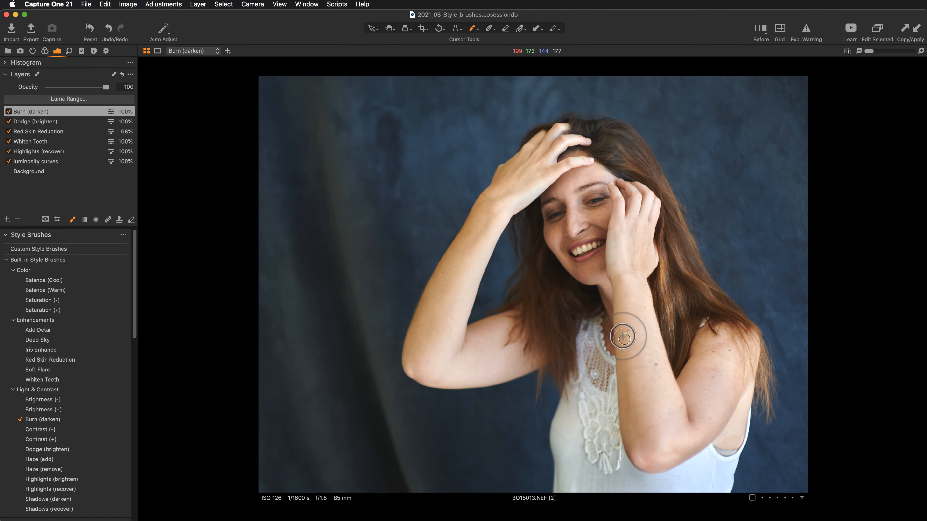
pyautogui.moveTo(620, 261)
pyautogui.mouseDown()
pyautogui.moveTo(620, 356)
pyautogui.moveTo(658, 379)
pyautogui.moveTo(627, 311)
pyautogui.moveTo(645, 438)
pyautogui.moveTo(672, 363)
pyautogui.moveTo(655, 427)
pyautogui.moveTo(713, 341)
pyautogui.moveTo(704, 382)
pyautogui.moveTo(720, 366)
pyautogui.moveTo(696, 421)
pyautogui.moveTo(718, 354)
pyautogui.mouseUp()
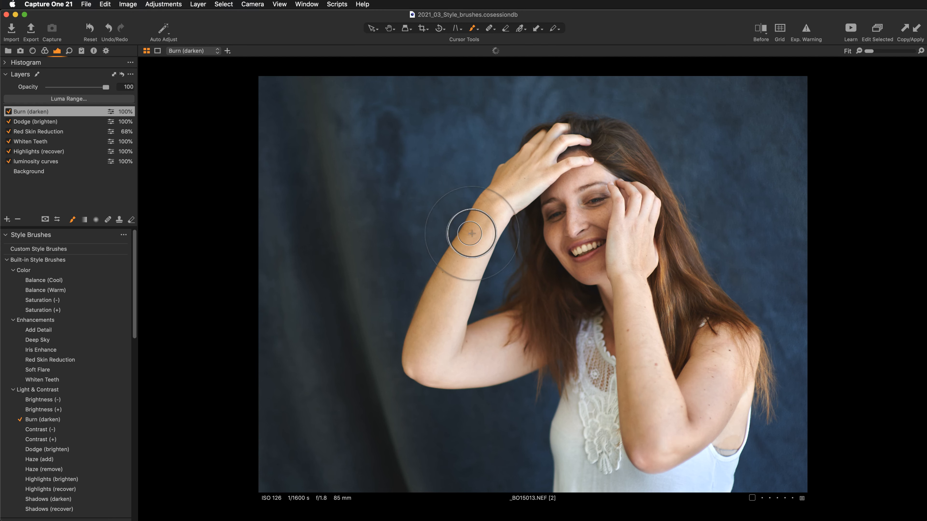
pyautogui.moveTo(507, 337)
pyautogui.mouseDown()
pyautogui.moveTo(532, 313)
pyautogui.moveTo(477, 341)
pyautogui.moveTo(544, 360)
pyautogui.moveTo(530, 356)
pyautogui.moveTo(538, 367)
pyautogui.moveTo(586, 338)
pyautogui.mouseUp()
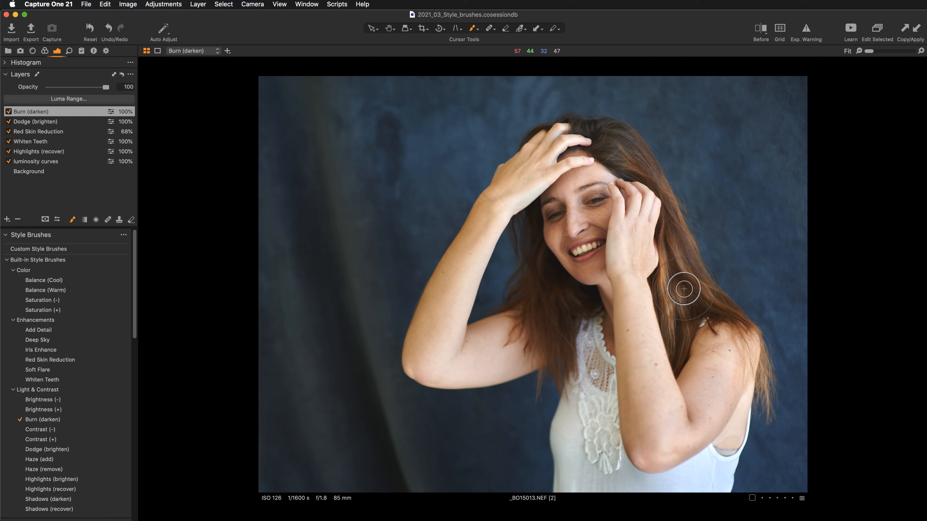
pyautogui.moveTo(676, 279)
pyautogui.mouseDown()
pyautogui.moveTo(708, 317)
pyautogui.moveTo(734, 310)
pyautogui.moveTo(682, 285)
pyautogui.moveTo(721, 320)
pyautogui.moveTo(679, 204)
pyautogui.moveTo(667, 207)
pyautogui.moveTo(674, 226)
pyautogui.moveTo(668, 217)
pyautogui.moveTo(695, 261)
pyautogui.moveTo(630, 145)
pyautogui.moveTo(605, 148)
pyautogui.moveTo(634, 170)
pyautogui.moveTo(661, 157)
pyautogui.mouseUp()
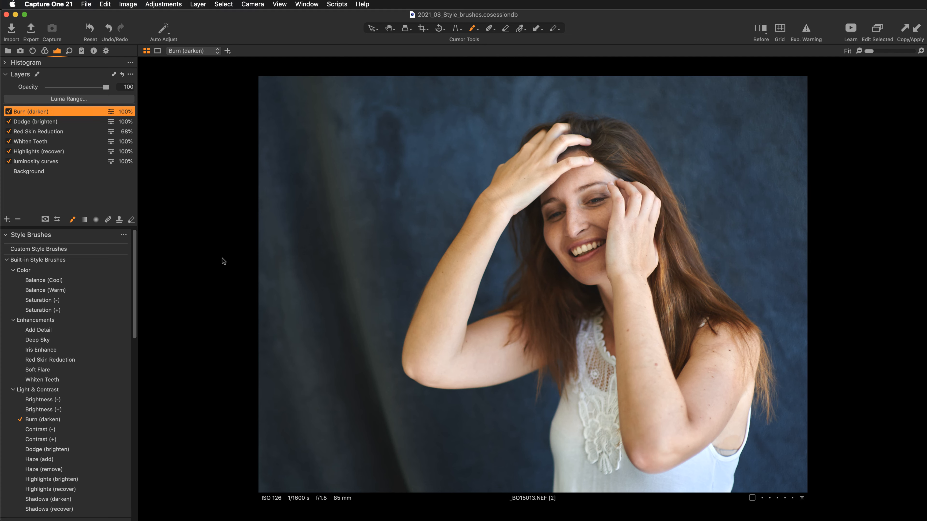
# Step: Switch the Burn (darken) and Dodge (brighten) layers off and on to judge their effect
pyautogui.click(8, 111)
pyautogui.click(8, 122)
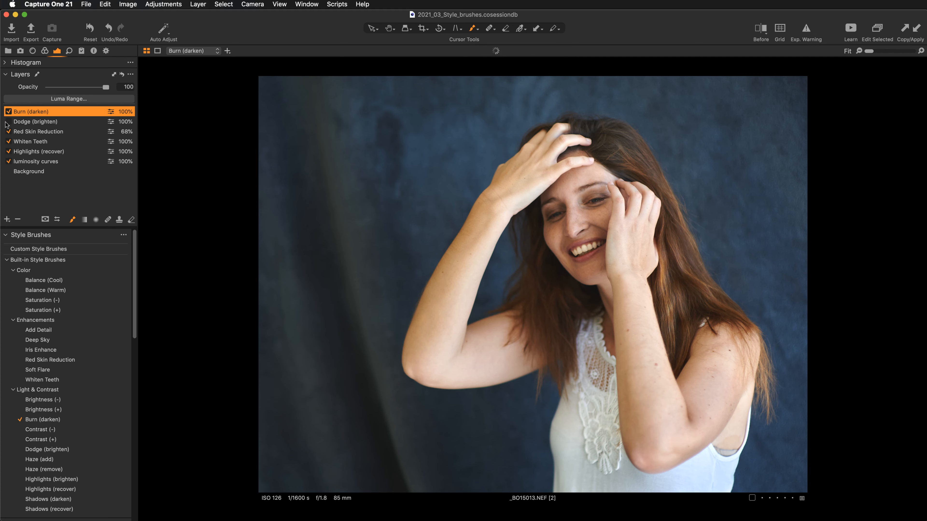
pyautogui.click(7, 121)
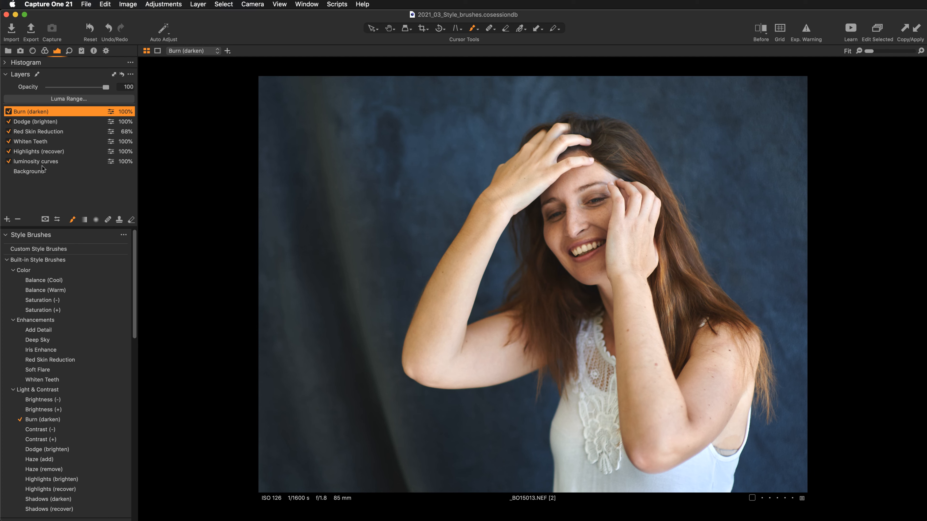
# Step: Compare the portrait before and after with the split view, sweeping the divider across the image at fit and 100% zoom
pyautogui.press('y')
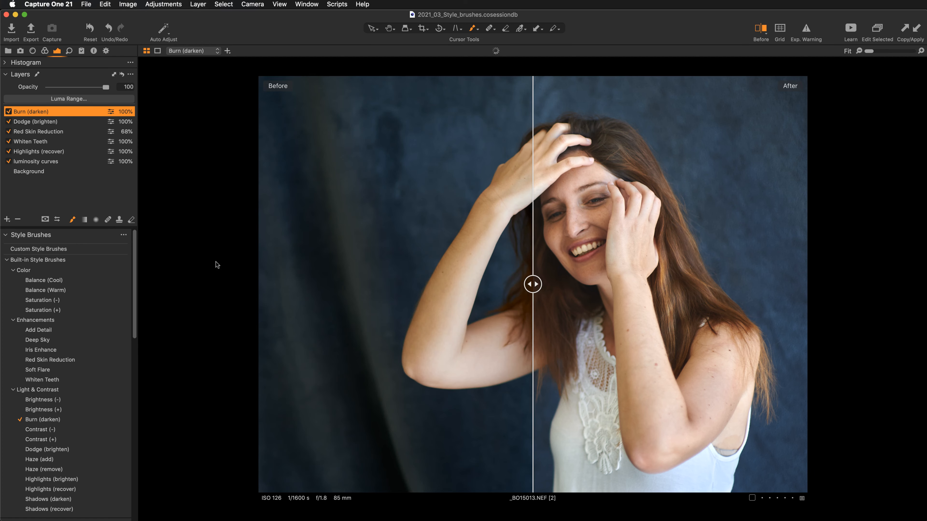
pyautogui.moveTo(522, 284); pyautogui.dragTo(803, 284)
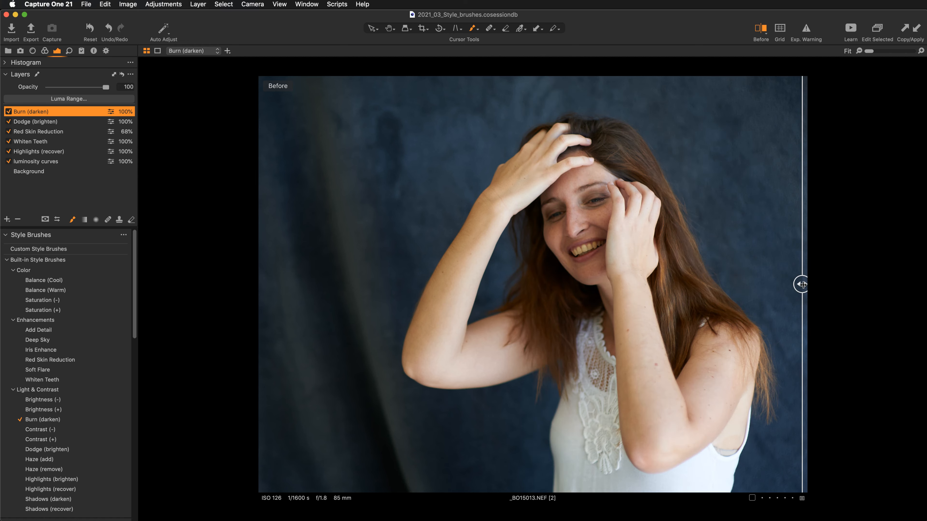
pyautogui.press('.')
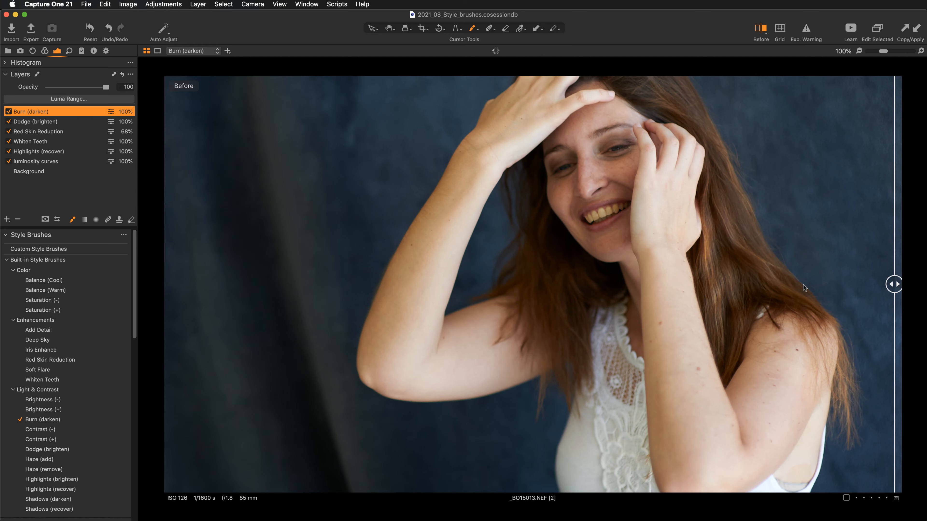
pyautogui.moveTo(828, 256); pyautogui.dragTo(860, 310)
pyautogui.moveTo(893, 284); pyautogui.dragTo(332, 293)
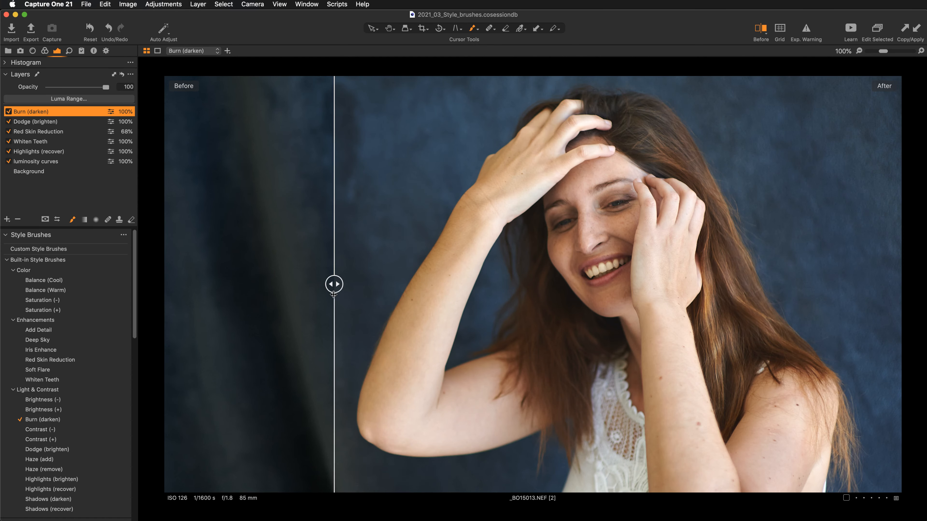
pyautogui.moveTo(333, 294); pyautogui.dragTo(314, 295)
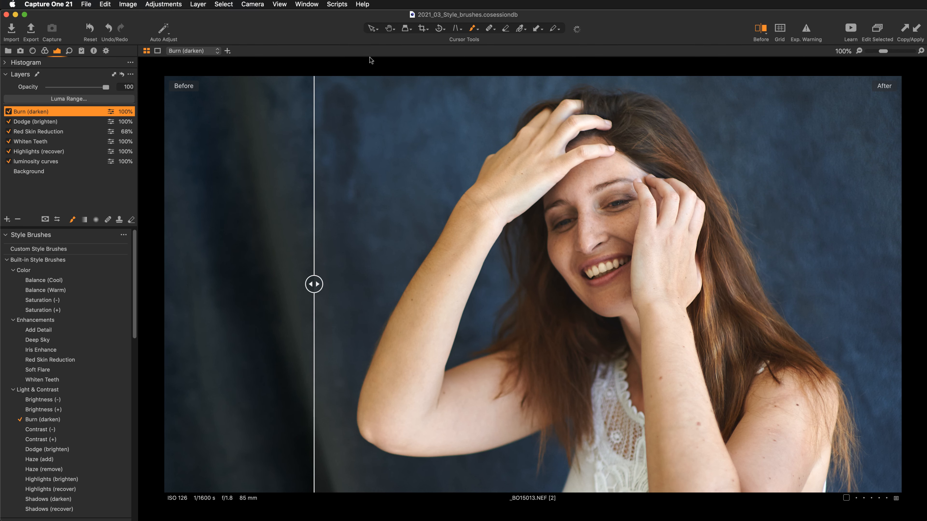
pyautogui.press('y')
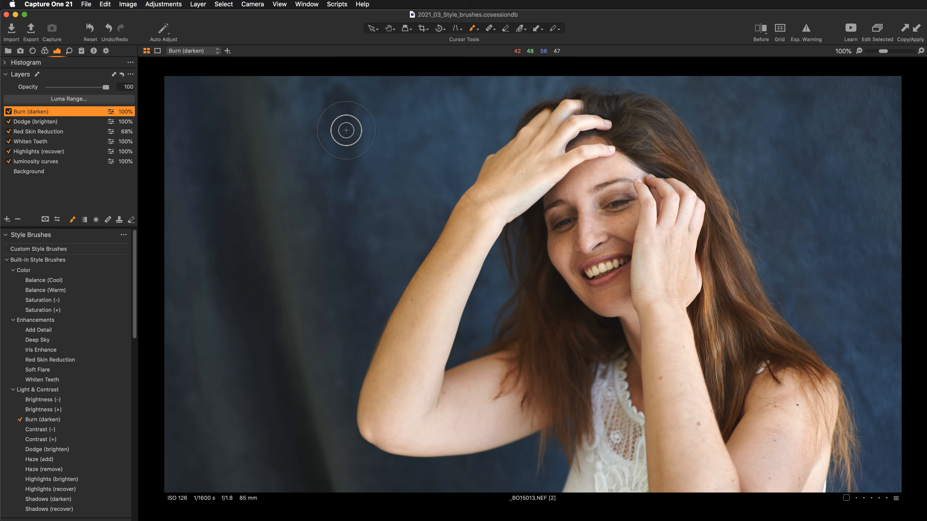
pyautogui.press('super+0')
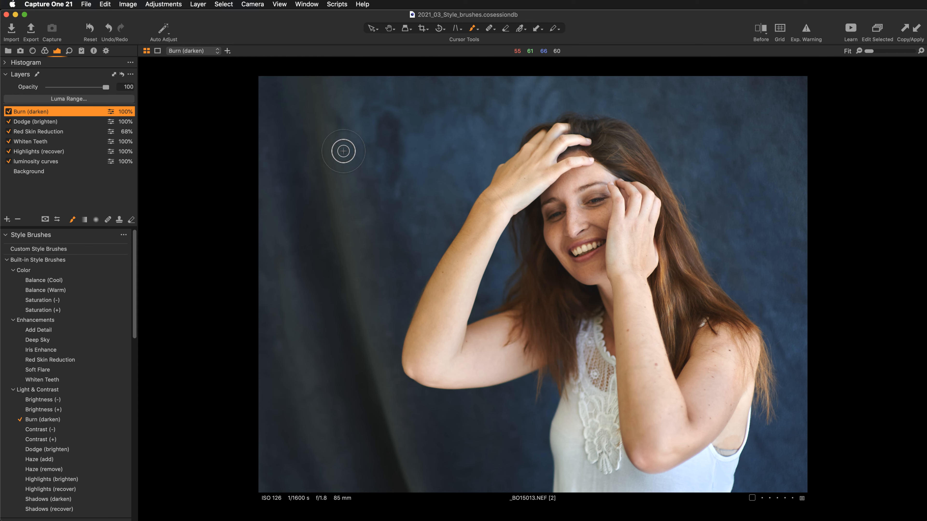
# Step: Add a new empty adjustment layer named "forearm fix"
pyautogui.click(7, 219)
pyautogui.click(22, 224)
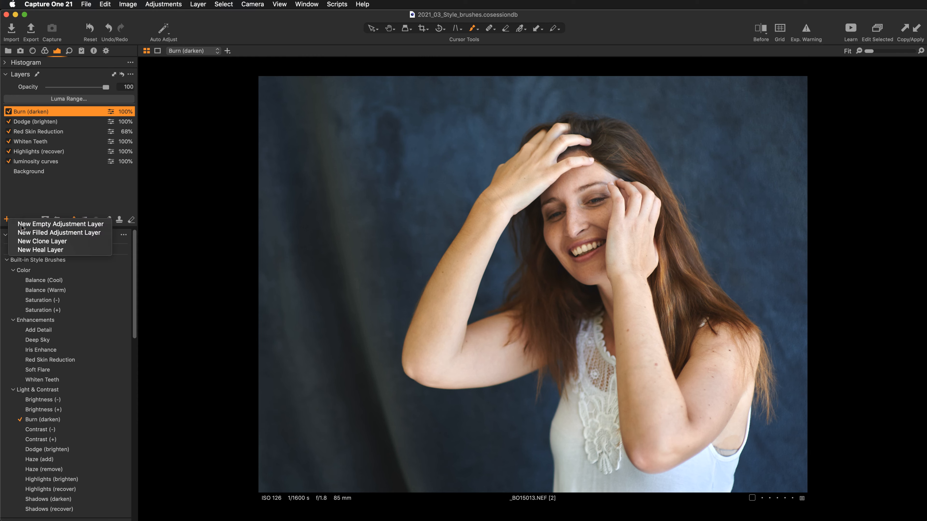
pyautogui.doubleClick(36, 112)
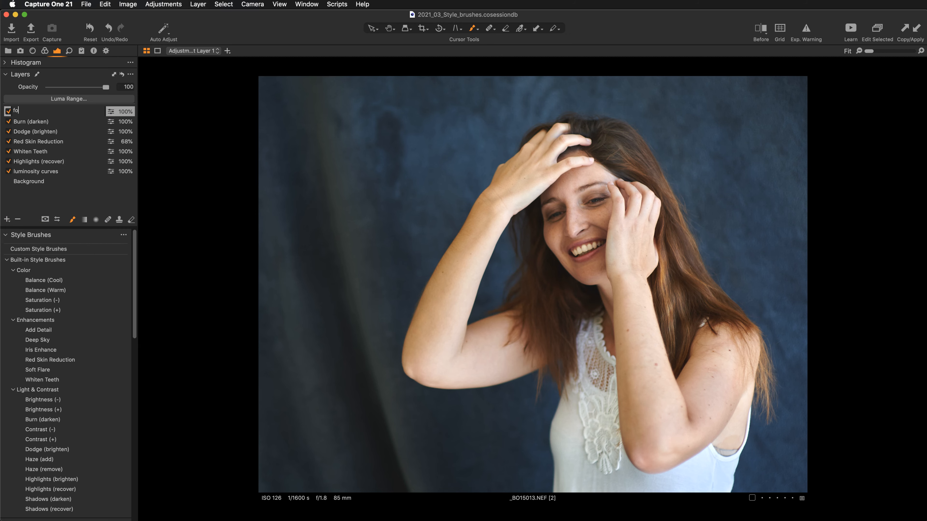
pyautogui.press('Return')
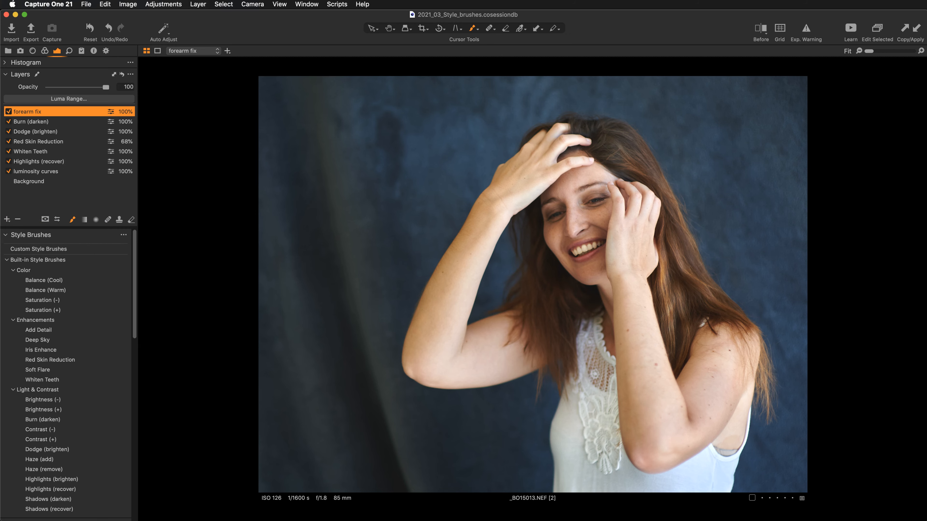
# Step: Enlarge the brush, paint the forearm fix mask along the raised arm's outer edge and the other forearm's inner edge, and check the mask overlay
pyautogui.press('super+plus')
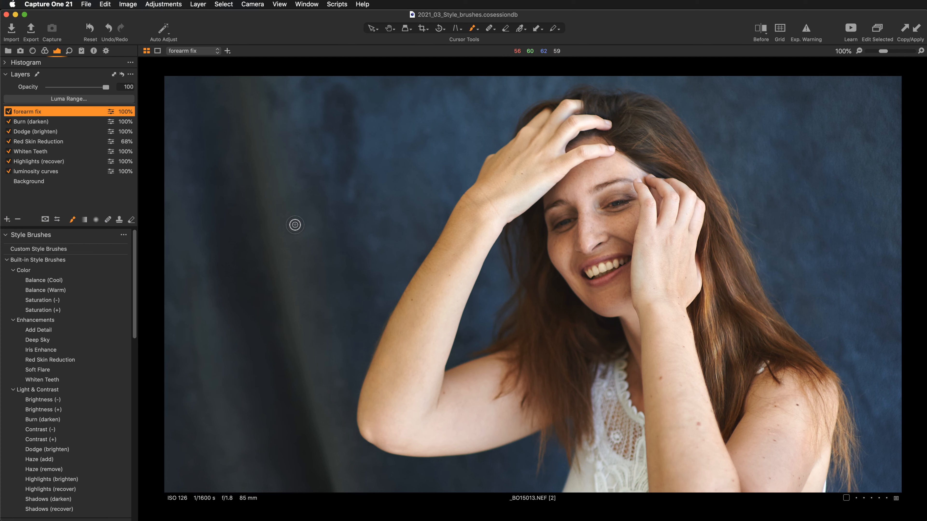
pyautogui.rightClick(437, 280)
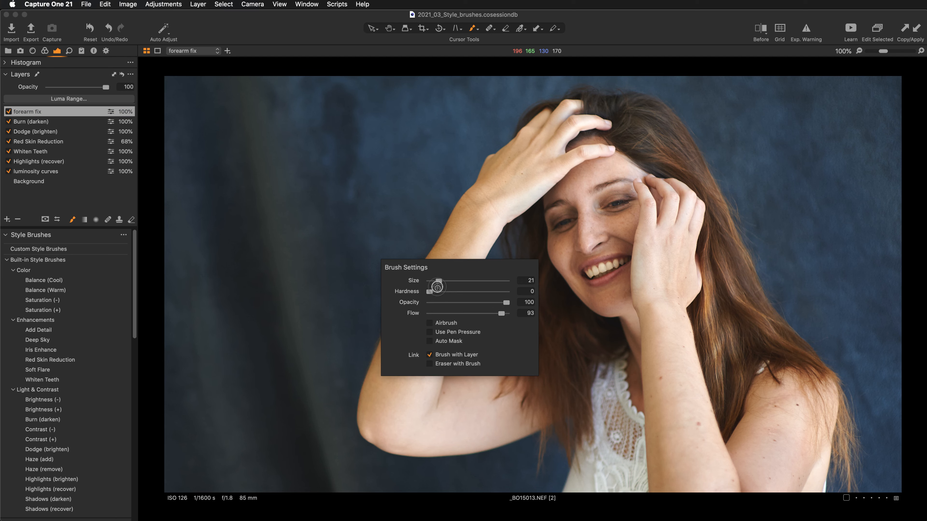
pyautogui.moveTo(440, 281); pyautogui.dragTo(451, 280)
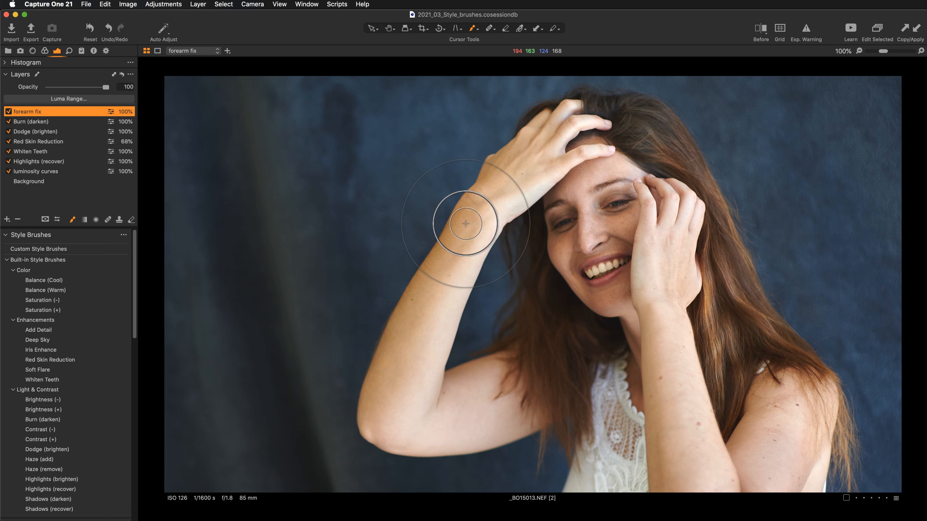
pyautogui.moveTo(492, 174)
pyautogui.mouseDown()
pyautogui.moveTo(520, 136)
pyautogui.moveTo(495, 162)
pyautogui.moveTo(463, 242)
pyautogui.moveTo(409, 298)
pyautogui.moveTo(376, 367)
pyautogui.moveTo(366, 421)
pyautogui.moveTo(404, 322)
pyautogui.moveTo(528, 125)
pyautogui.moveTo(479, 183)
pyautogui.moveTo(423, 280)
pyautogui.moveTo(371, 421)
pyautogui.mouseUp()
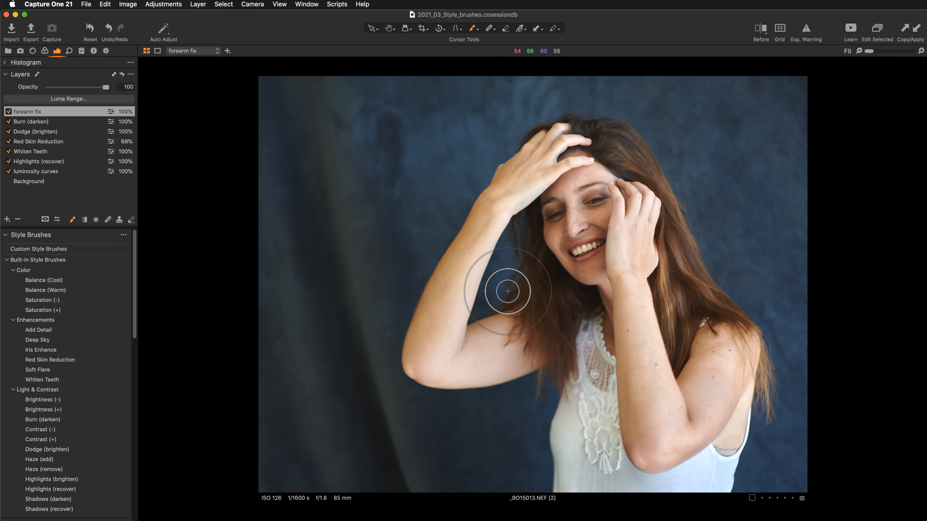
pyautogui.moveTo(623, 339)
pyautogui.mouseDown()
pyautogui.moveTo(637, 440)
pyautogui.moveTo(613, 331)
pyautogui.moveTo(617, 298)
pyautogui.moveTo(640, 439)
pyautogui.moveTo(625, 377)
pyautogui.mouseUp()
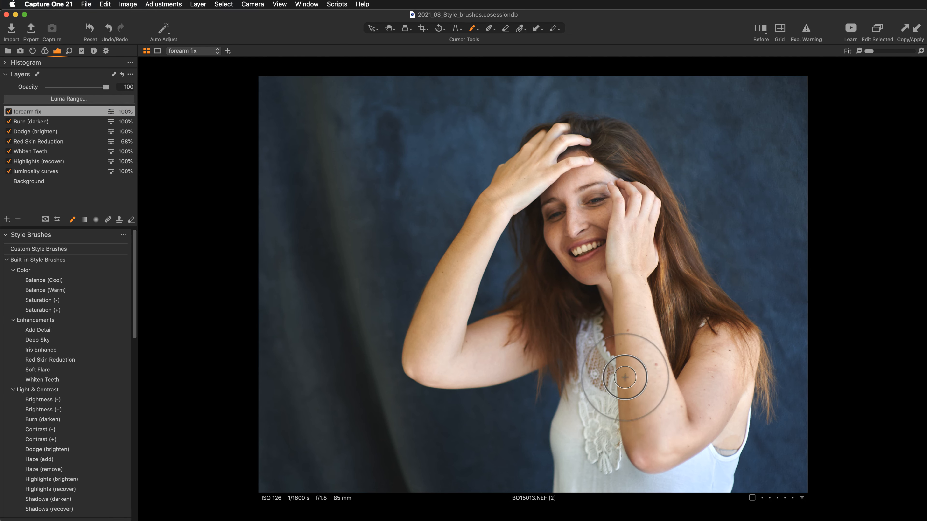
pyautogui.press('m')
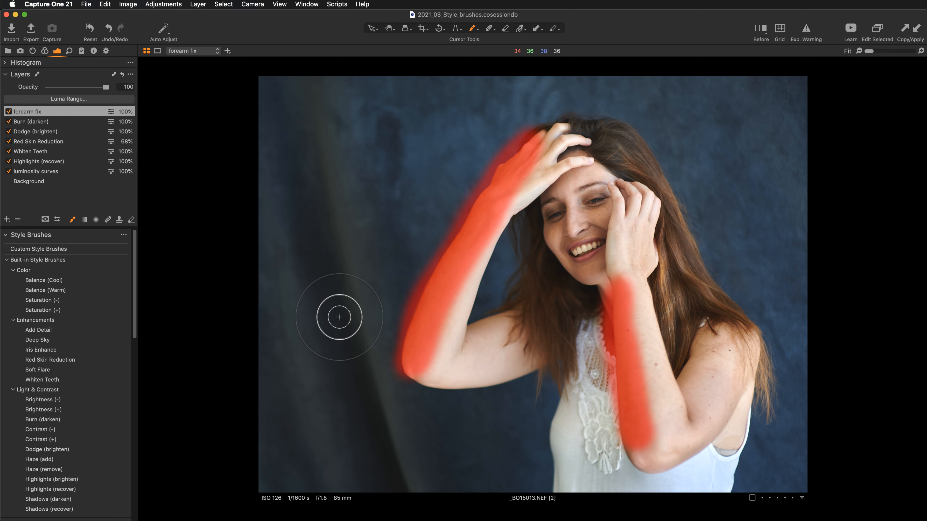
pyautogui.press('m')
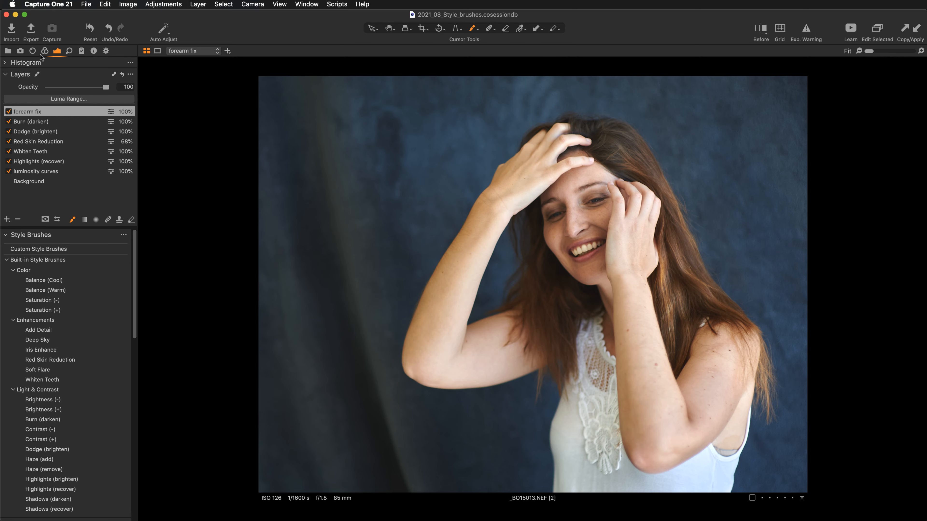
# Step: Pick the skin color on the raised forearm with the Color Editor's Advanced picker on the forearm fix layer
pyautogui.click(44, 51)
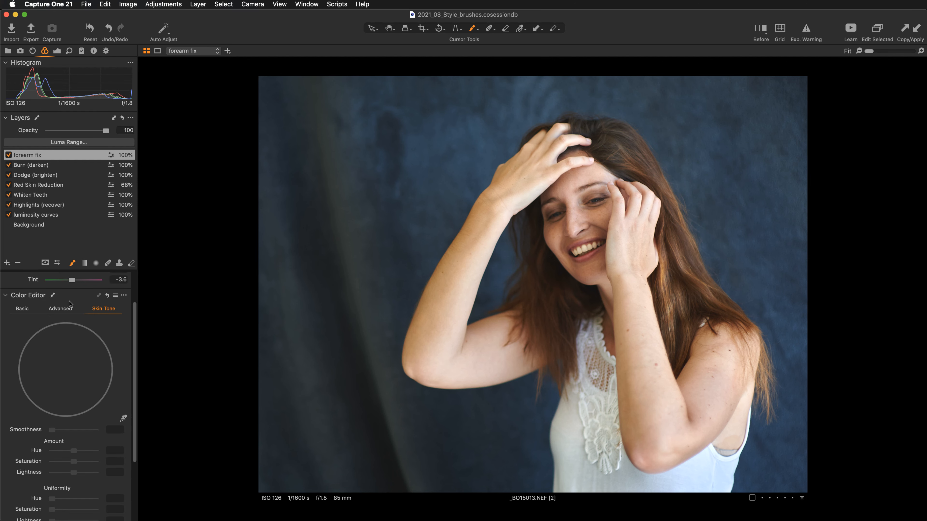
pyautogui.click(62, 310)
pyautogui.click(124, 419)
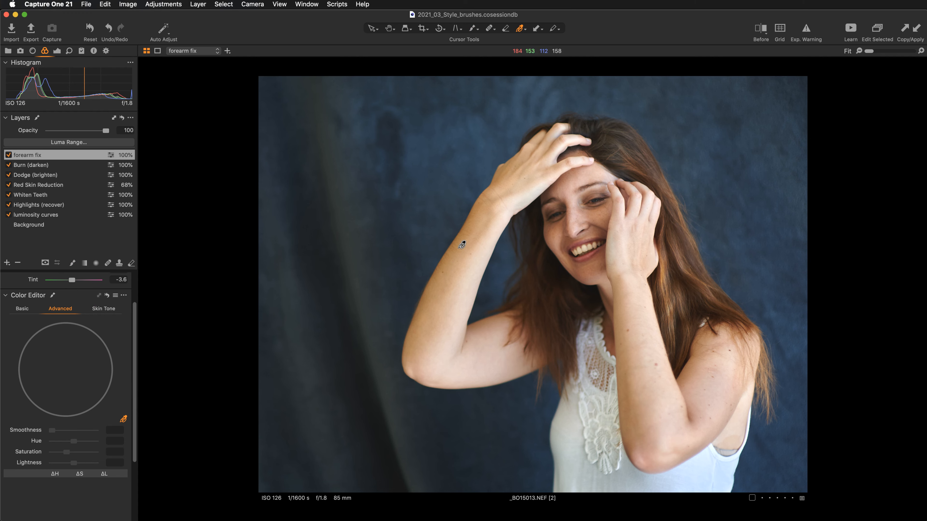
pyautogui.click(453, 254)
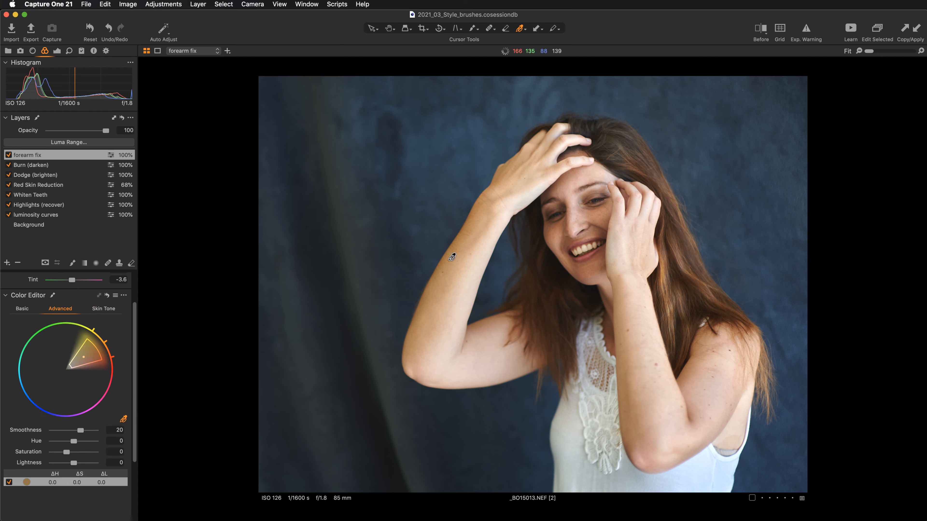
# Step: Extend the picked forearm color range across the full saturation and slightly widen its hue span on the color wheel
pyautogui.scroll(-4, 85, 474)
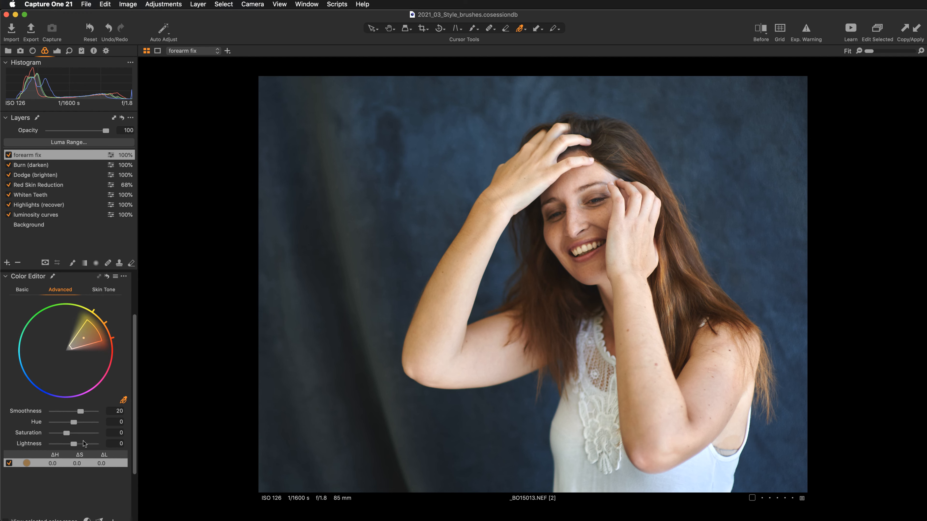
pyautogui.click(100, 489)
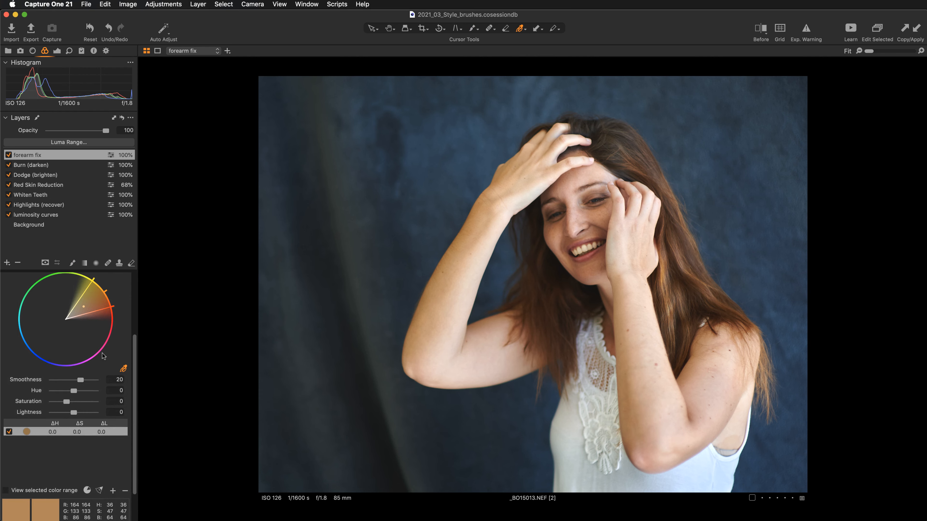
pyautogui.scroll(2, 102, 353)
pyautogui.moveTo(88, 298); pyautogui.dragTo(86, 296)
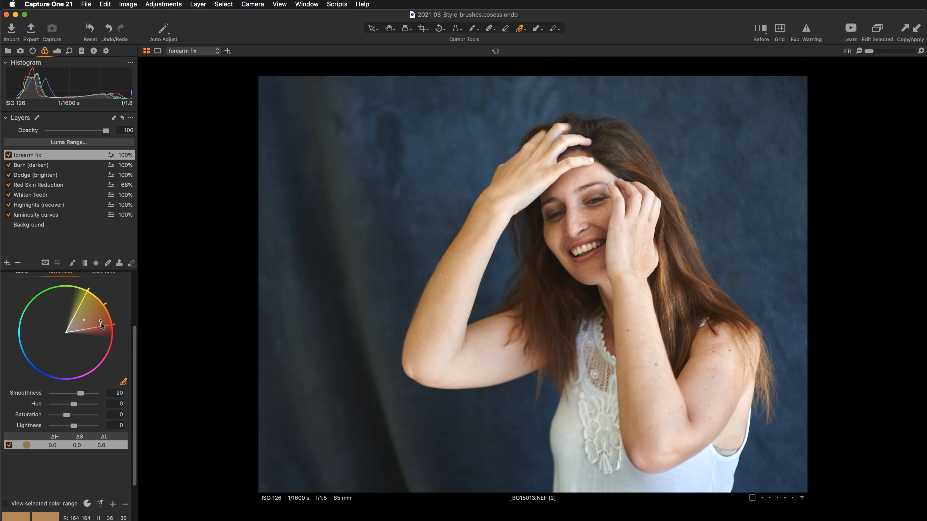
# Step: Set the picked forearm color's hue to -6.7 and compare it with the unshifted hue
pyautogui.scroll(-3, 97, 385)
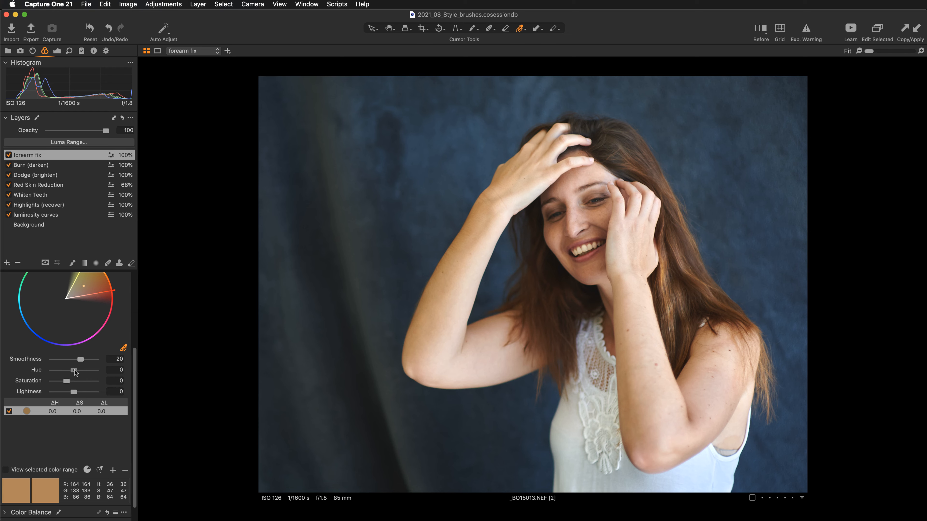
pyautogui.moveTo(74, 370)
pyautogui.mouseDown()
pyautogui.moveTo(41, 371)
pyautogui.moveTo(113, 374)
pyautogui.moveTo(82, 371)
pyautogui.mouseUp()
pyautogui.doubleClick(82, 372)
pyautogui.moveTo(75, 370); pyautogui.dragTo(69, 371)
pyautogui.doubleClick(35, 370)
pyautogui.click(34, 370)
pyautogui.click(35, 370)
pyautogui.click(34, 370)
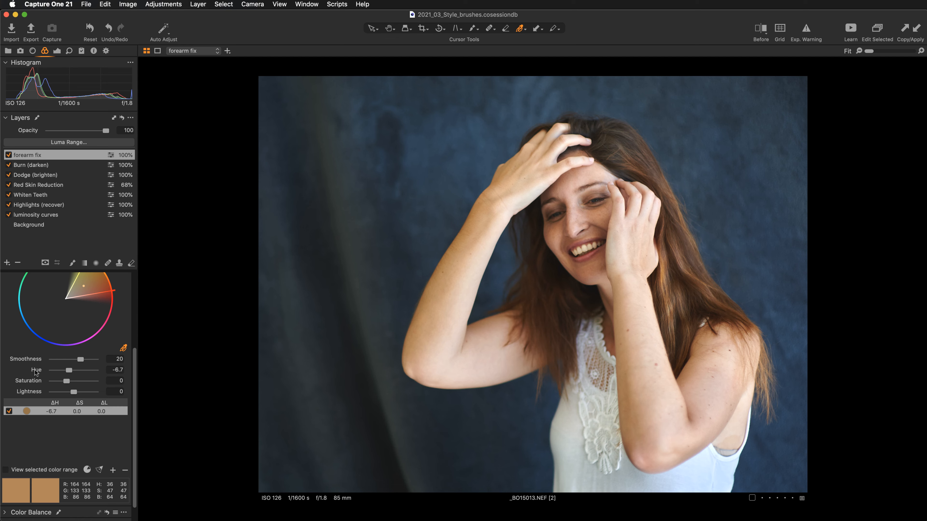
# Step: Set the picked color's saturation to -3.7 and compare the portrait with the forearm fix layer off and on
pyautogui.click(66, 381)
pyautogui.moveTo(66, 382); pyautogui.dragTo(66, 381)
pyautogui.click(8, 155)
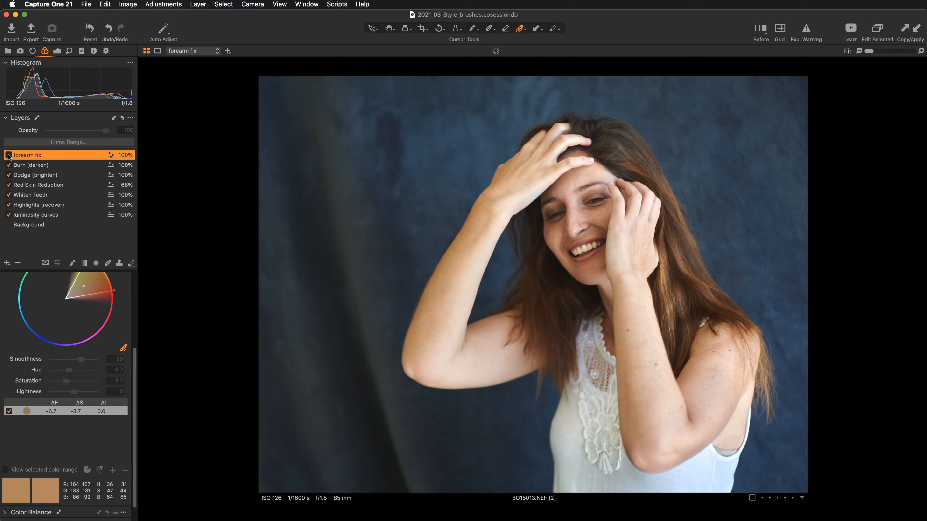
pyautogui.click(8, 155)
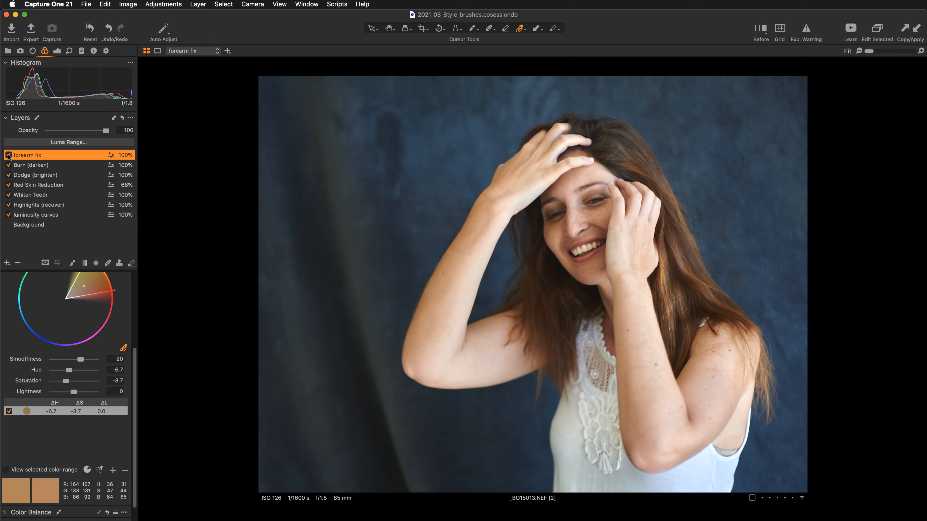
# Step: Add a new filled adjustment layer named "color grading"
pyautogui.click(7, 263)
pyautogui.click(20, 276)
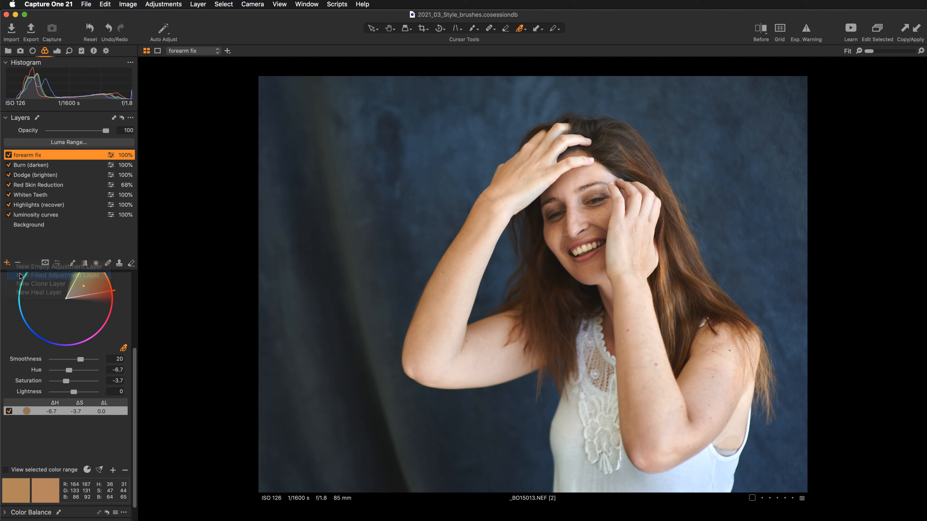
pyautogui.doubleClick(43, 156)
pyautogui.write('color grading')
pyautogui.press('Return')
# Step: Float Color Balance as an enlarged window beside the portrait and try a slight cool tint on the Master wheel
pyautogui.scroll(2, 81, 387)
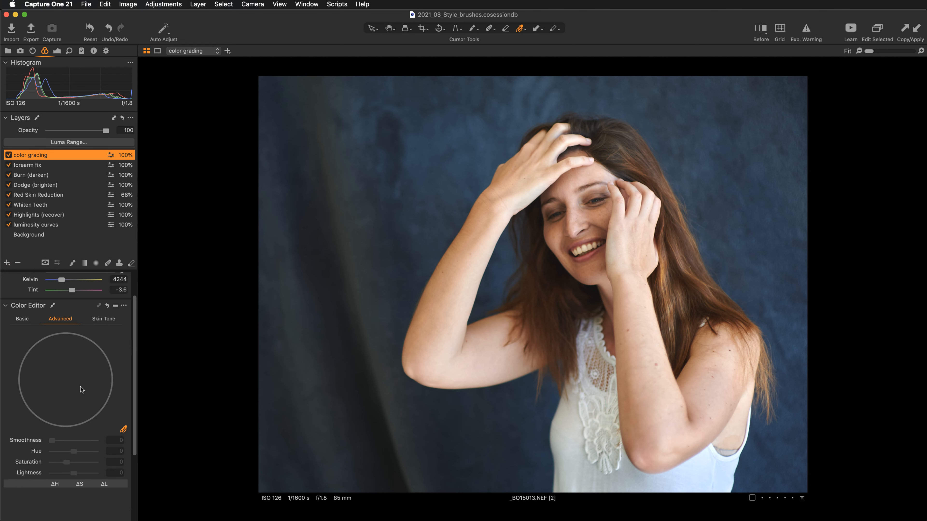
pyautogui.scroll(-5, 80, 387)
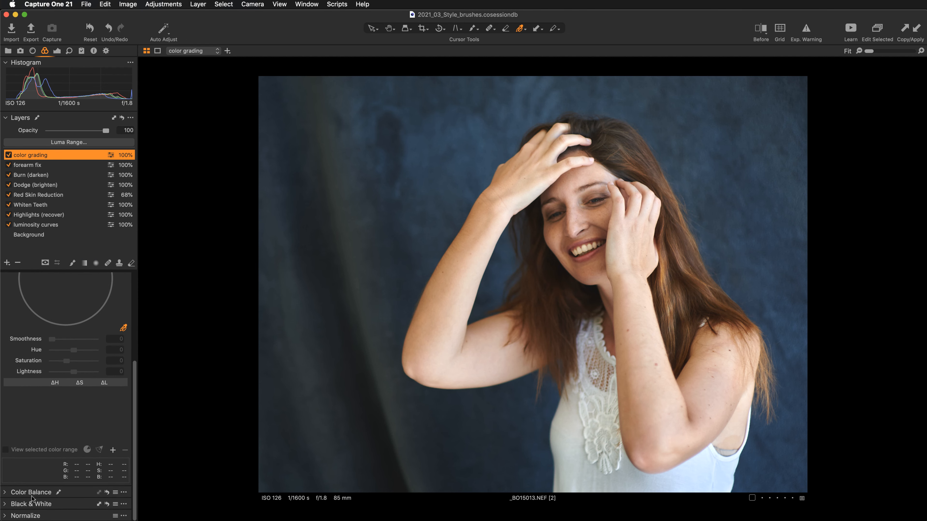
pyautogui.moveTo(65, 494); pyautogui.dragTo(225, 176)
pyautogui.moveTo(294, 299); pyautogui.dragTo(344, 348)
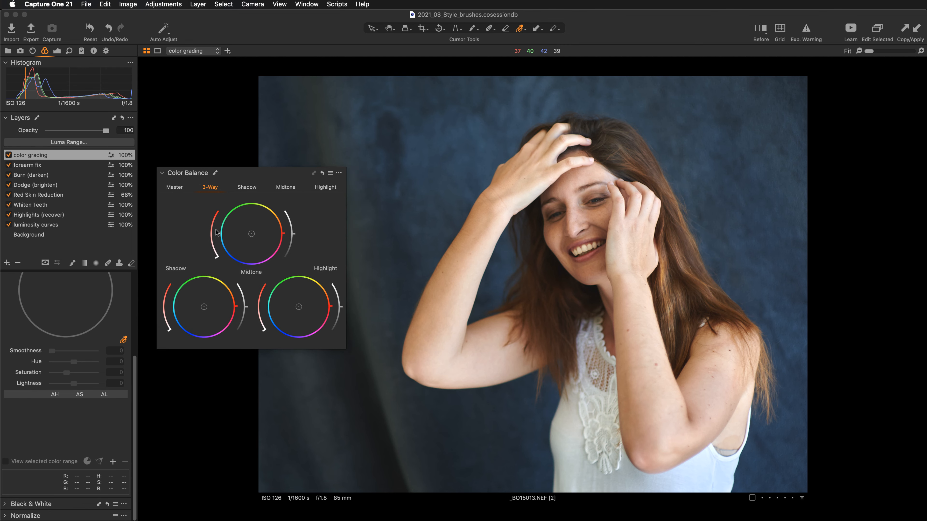
pyautogui.click(176, 188)
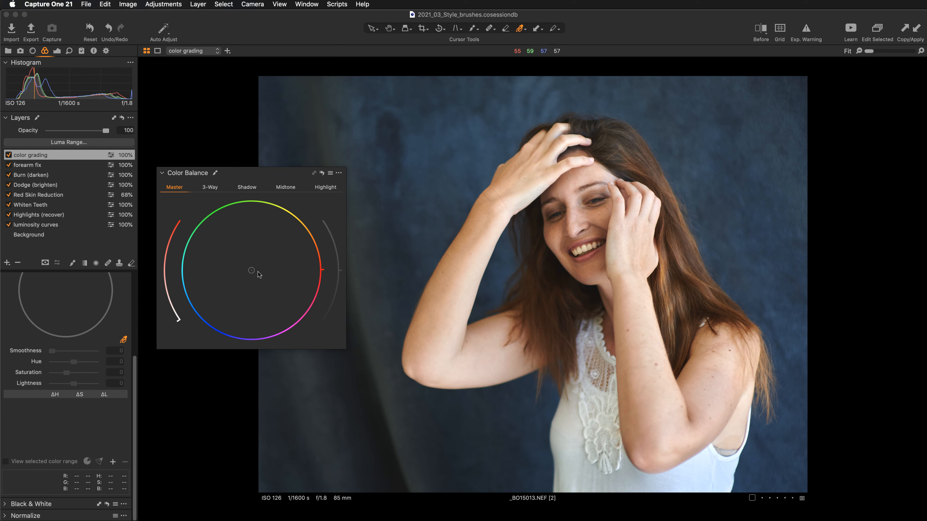
pyautogui.moveTo(258, 274); pyautogui.dragTo(247, 274)
# Step: Move Color Balance clear of the portrait, tint the midtones slightly toward blue and darken them a little
pyautogui.click(245, 187)
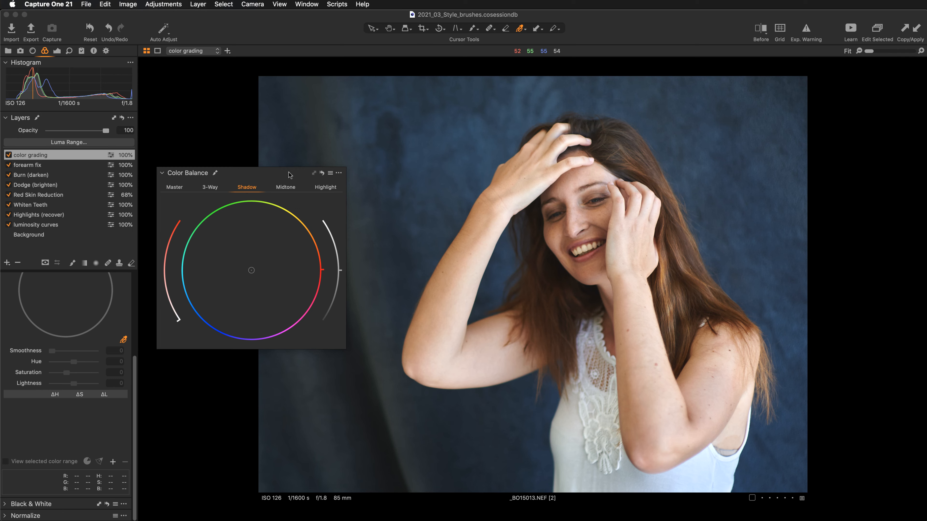
pyautogui.moveTo(289, 176); pyautogui.dragTo(246, 183)
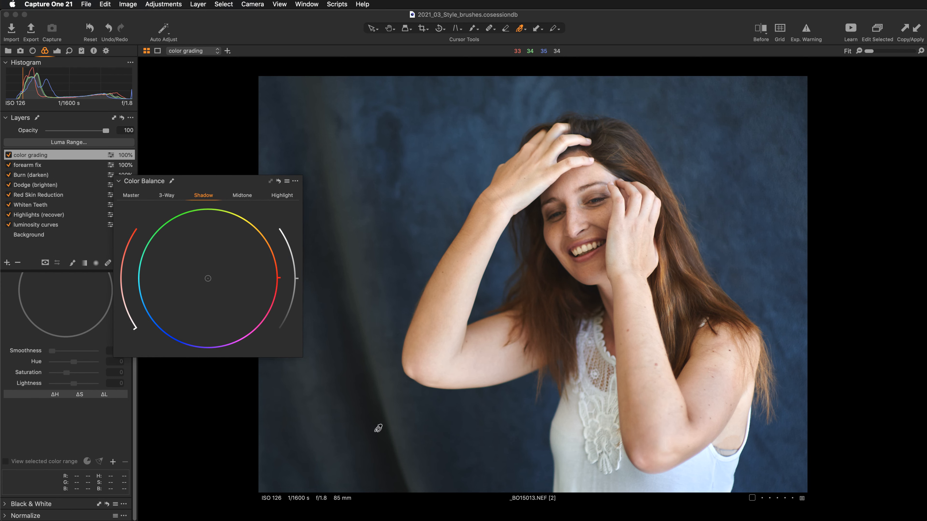
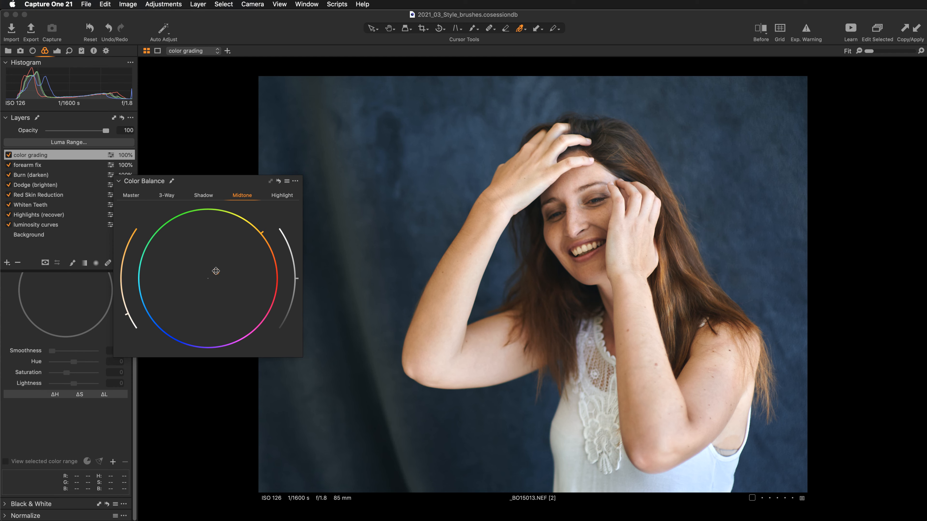
pyautogui.moveTo(215, 271); pyautogui.dragTo(206, 281)
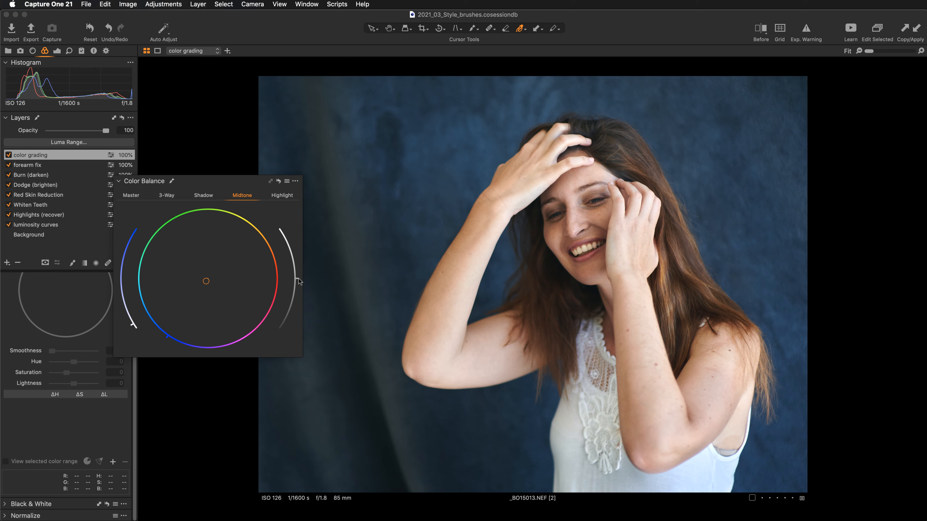
pyautogui.moveTo(298, 280); pyautogui.dragTo(299, 287)
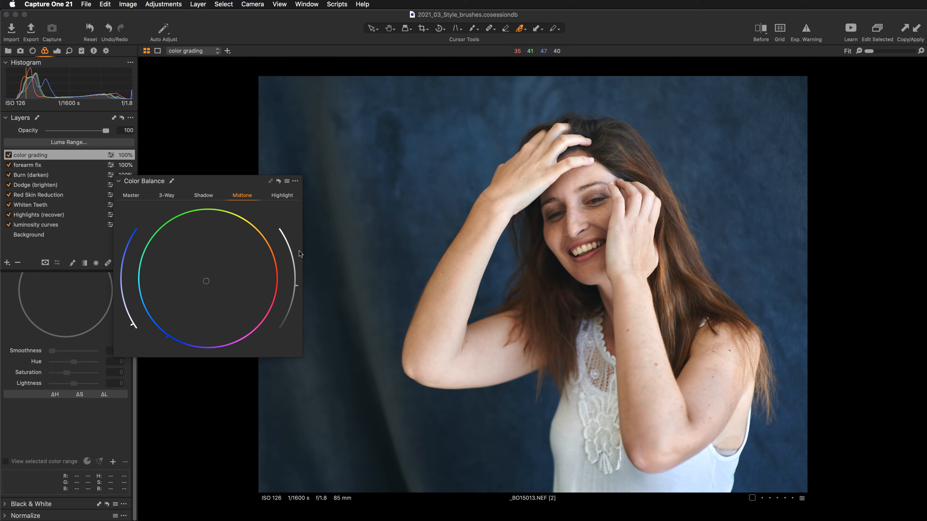
# Step: Tint the highlights slightly toward orange and compare the portrait with the color grading layer off and on
pyautogui.click(289, 198)
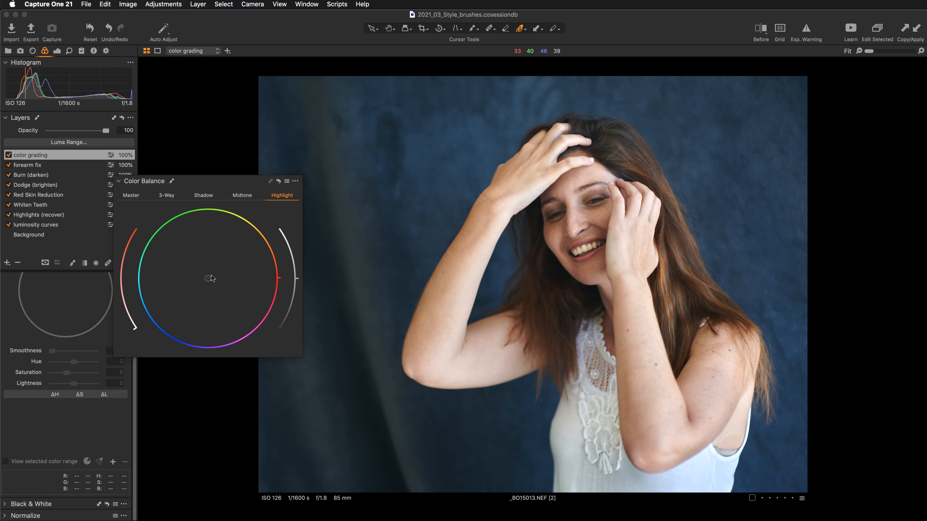
pyautogui.moveTo(212, 278); pyautogui.dragTo(213, 275)
pyautogui.click(382, 202)
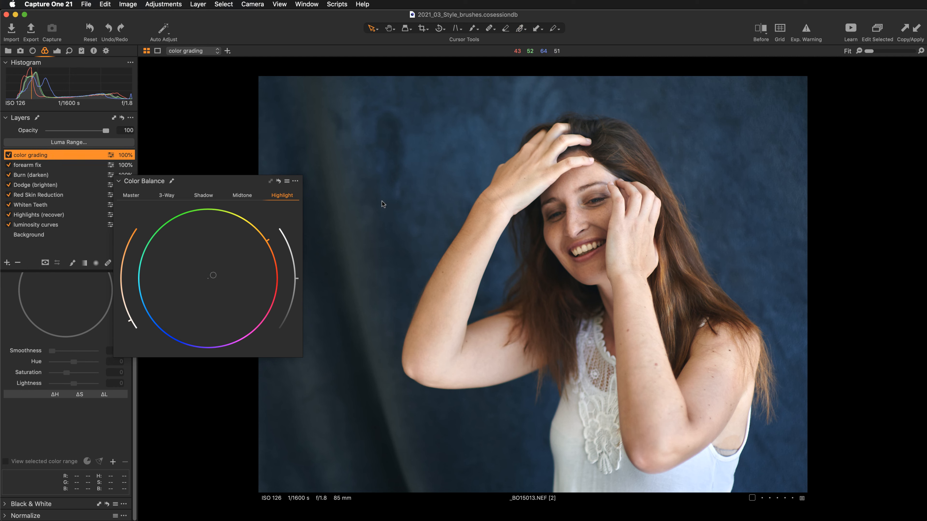
pyautogui.click(8, 155)
pyautogui.click(7, 154)
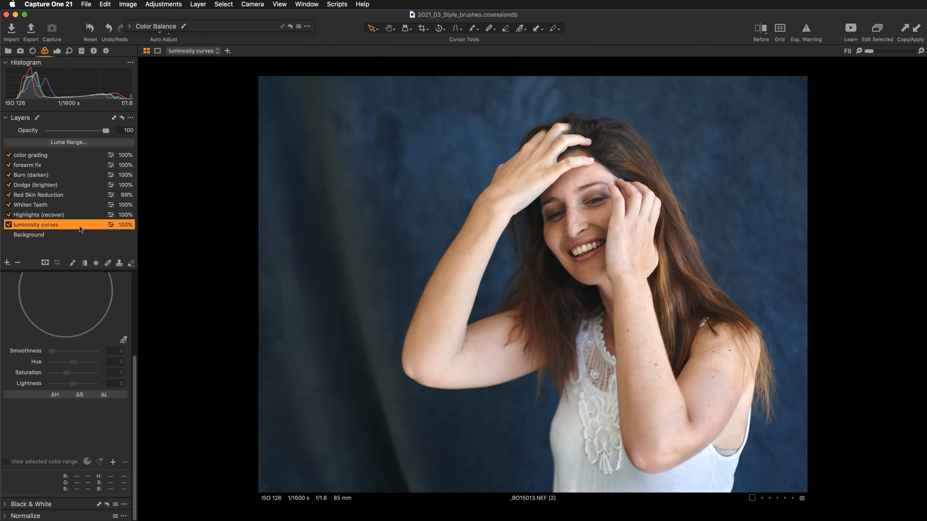
# Step: Add the Curve tool to the color tools and float it as an enlarged window for the luminosity curves layer
pyautogui.scroll(5, 80, 305)
pyautogui.rightClick(122, 358)
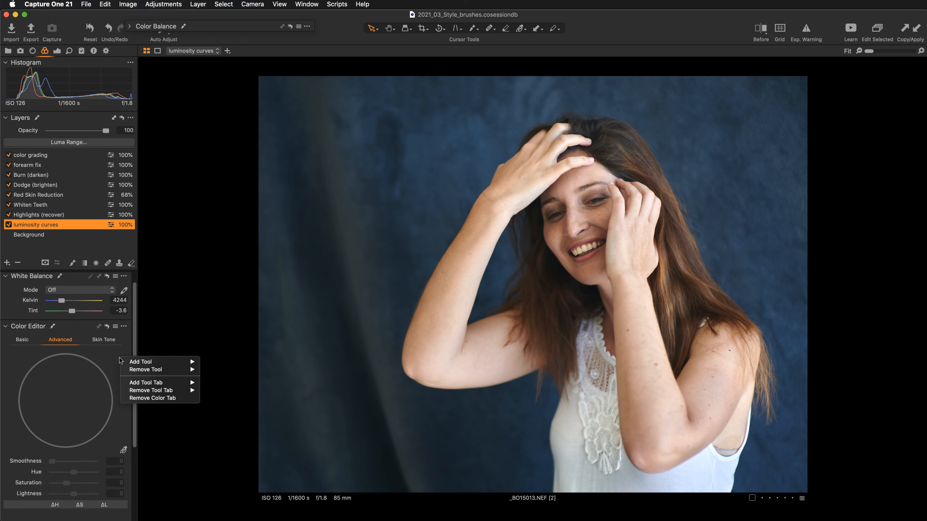
pyautogui.moveTo(149, 363)
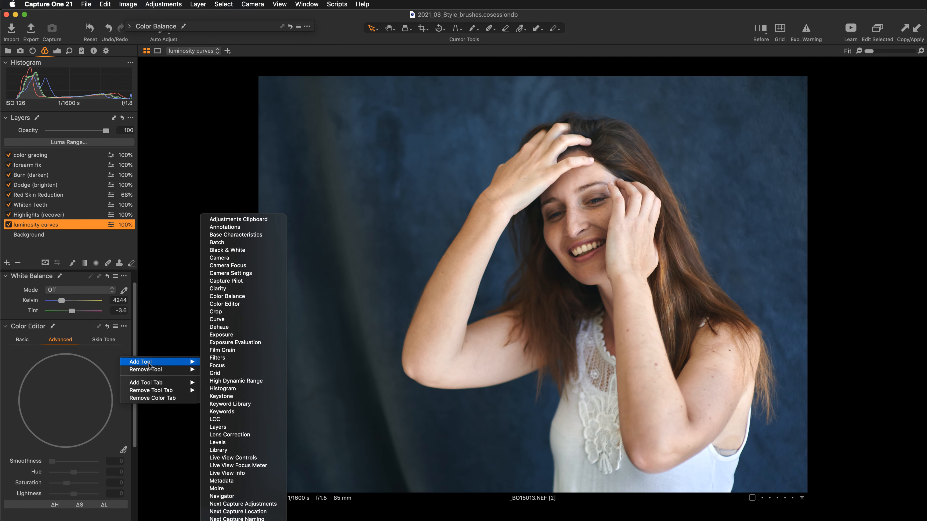
pyautogui.click(231, 319)
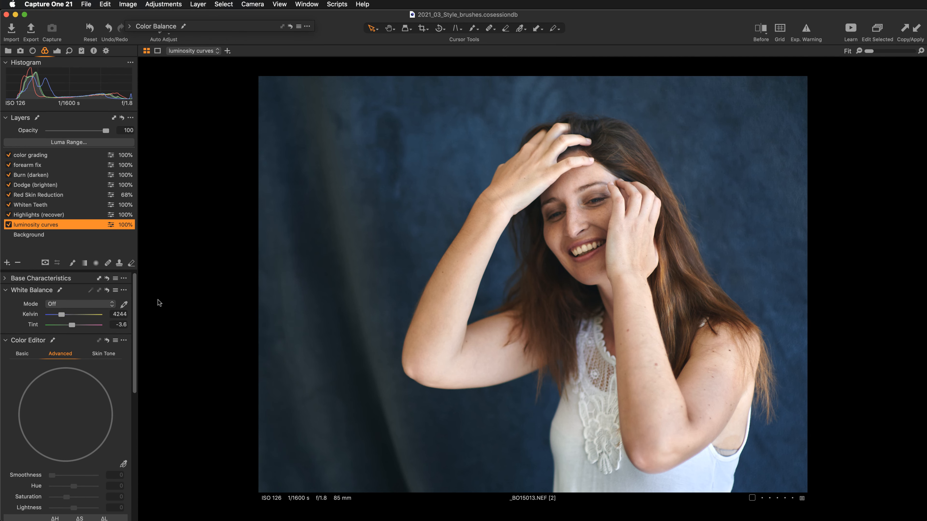
pyautogui.scroll(-5, 67, 389)
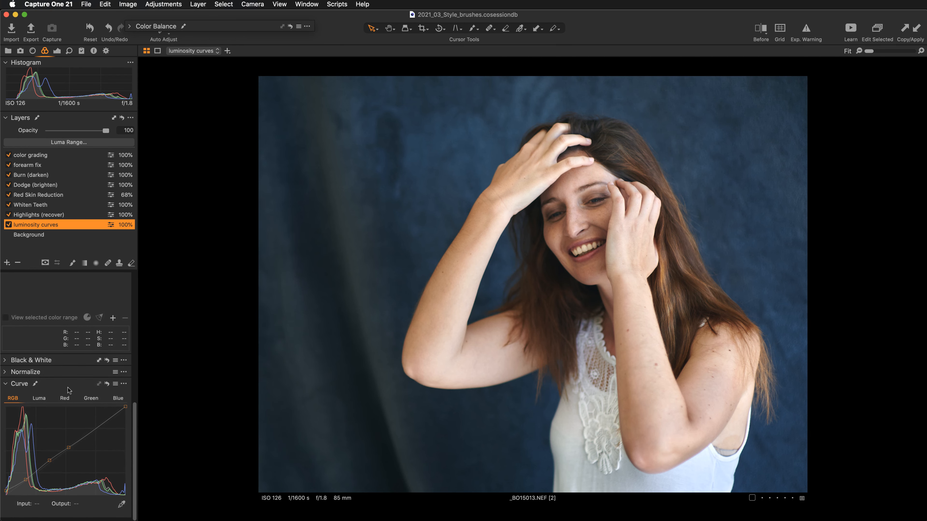
pyautogui.moveTo(47, 389); pyautogui.dragTo(207, 101)
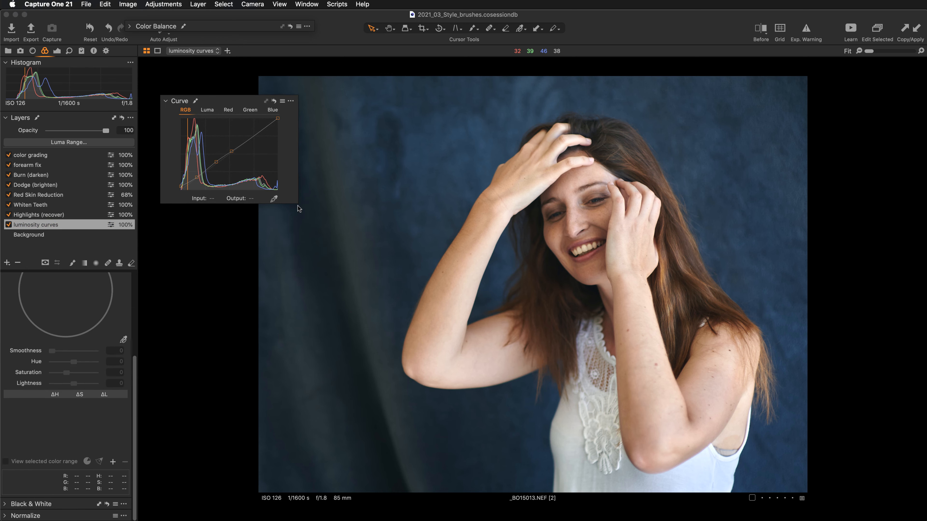
pyautogui.moveTo(296, 202); pyautogui.dragTo(383, 345)
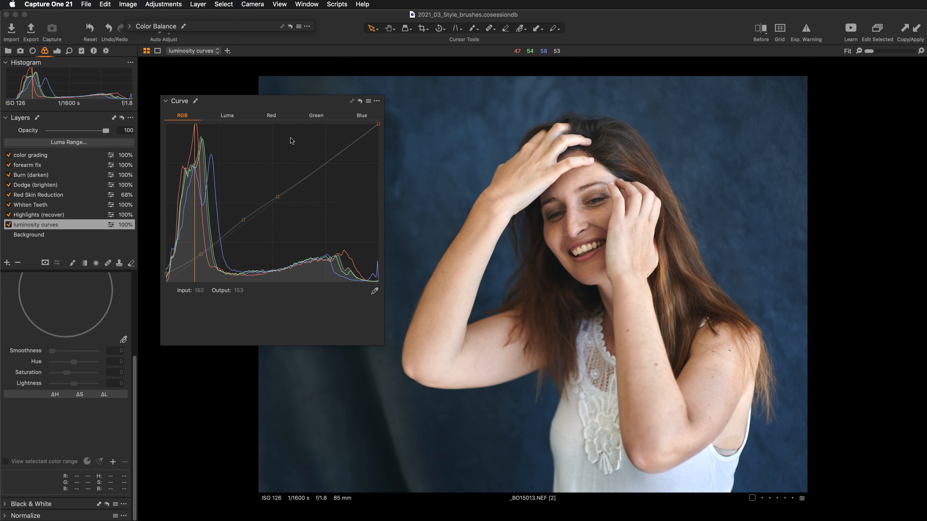
pyautogui.moveTo(291, 100); pyautogui.dragTo(275, 79)
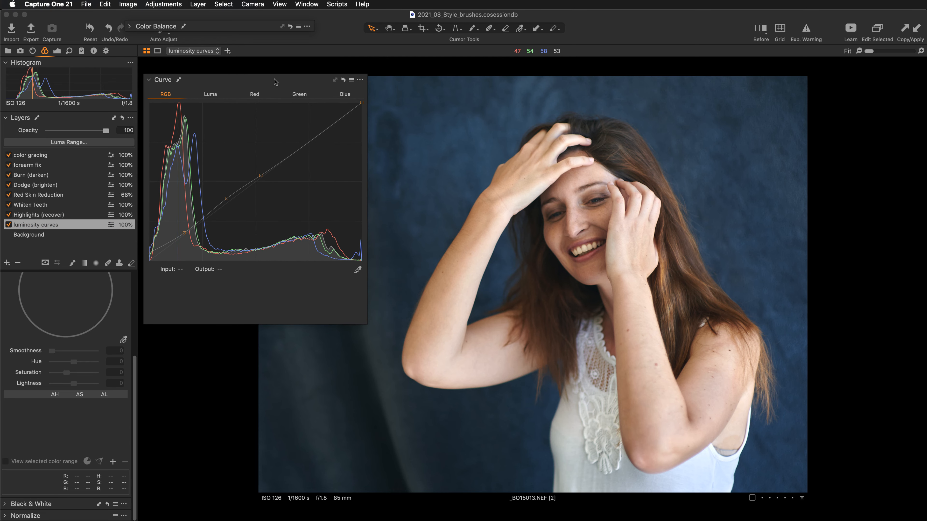
# Step: Adjust the luminosity curves layer's RGB curve, moving the shadow point to about input 62, output 60 and fine-tuning the two midtone points
pyautogui.moveTo(185, 233); pyautogui.dragTo(192, 231)
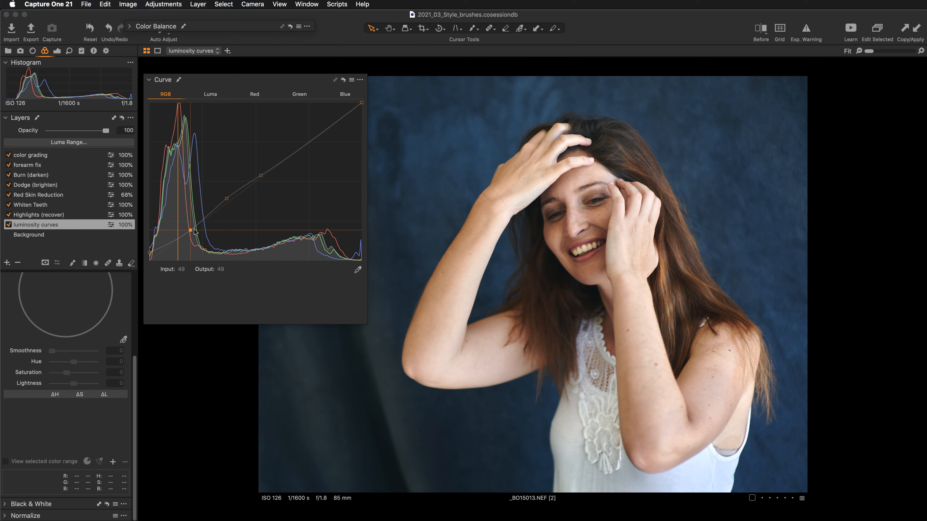
pyautogui.click(261, 175)
pyautogui.moveTo(262, 175); pyautogui.dragTo(262, 175)
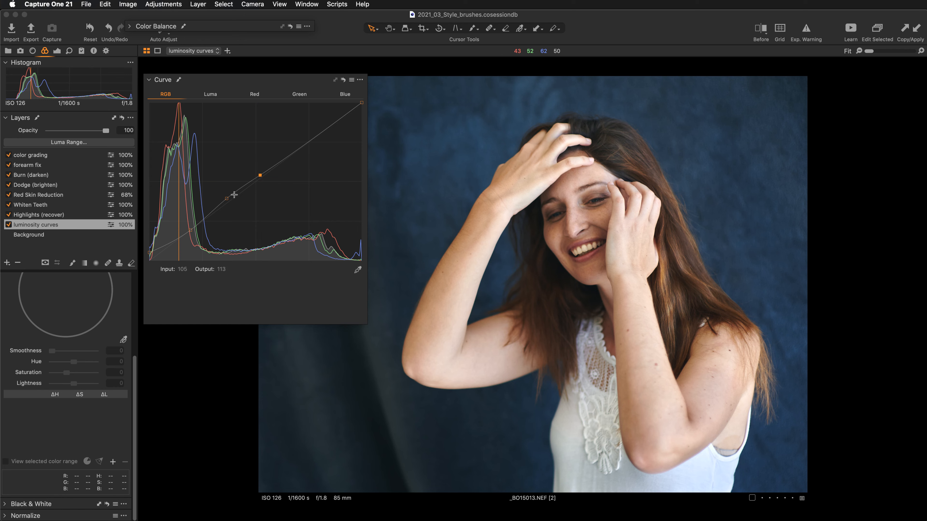
pyautogui.moveTo(227, 198); pyautogui.dragTo(227, 198)
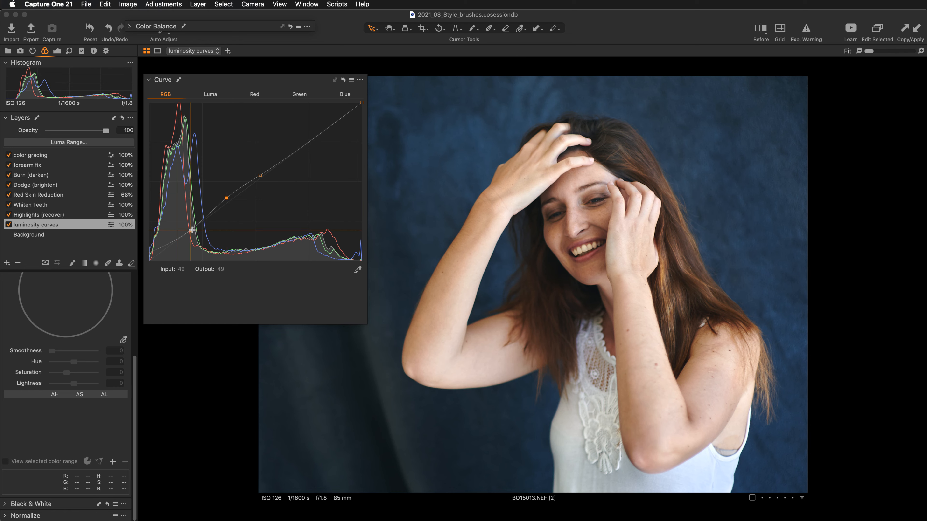
pyautogui.moveTo(191, 230); pyautogui.dragTo(202, 224)
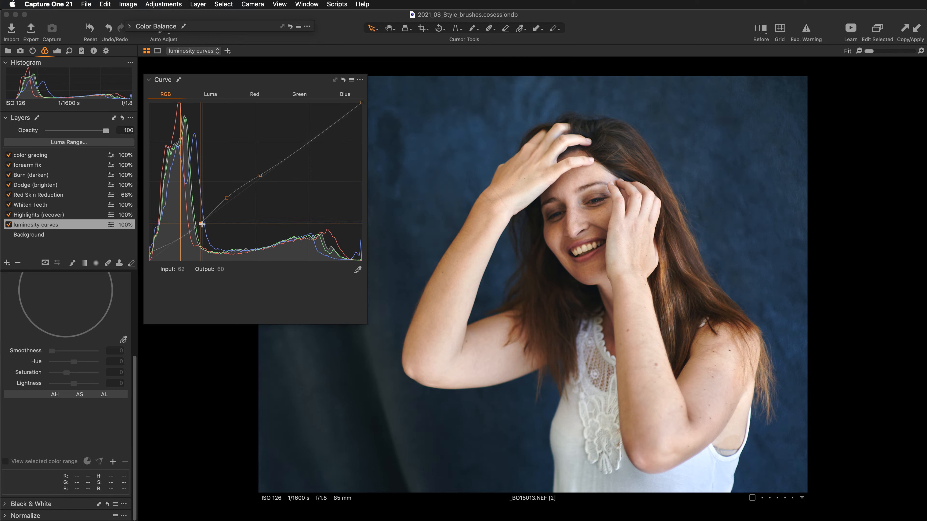
pyautogui.moveTo(202, 223); pyautogui.dragTo(201, 224)
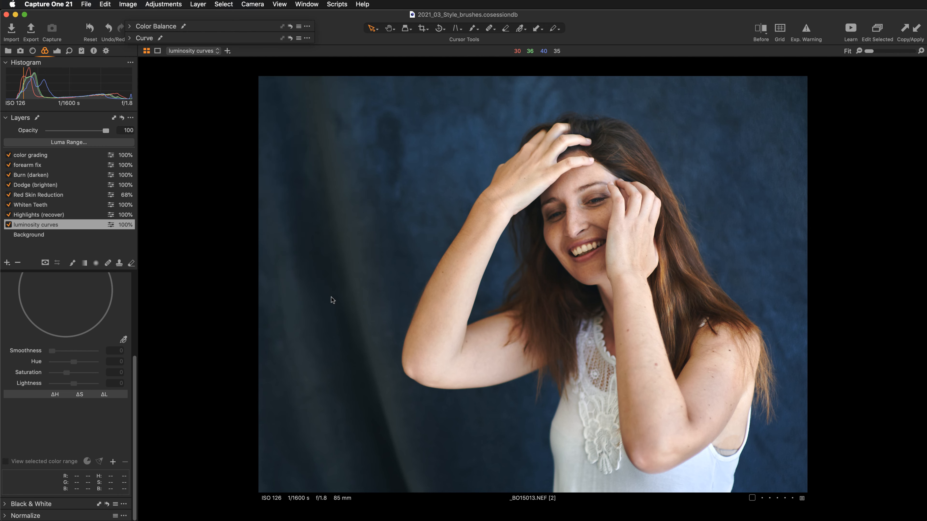
# Step: Compare the portrait at 100% before and after the edits, moving the split line across to reveal most of the edited version
pyautogui.press('.')
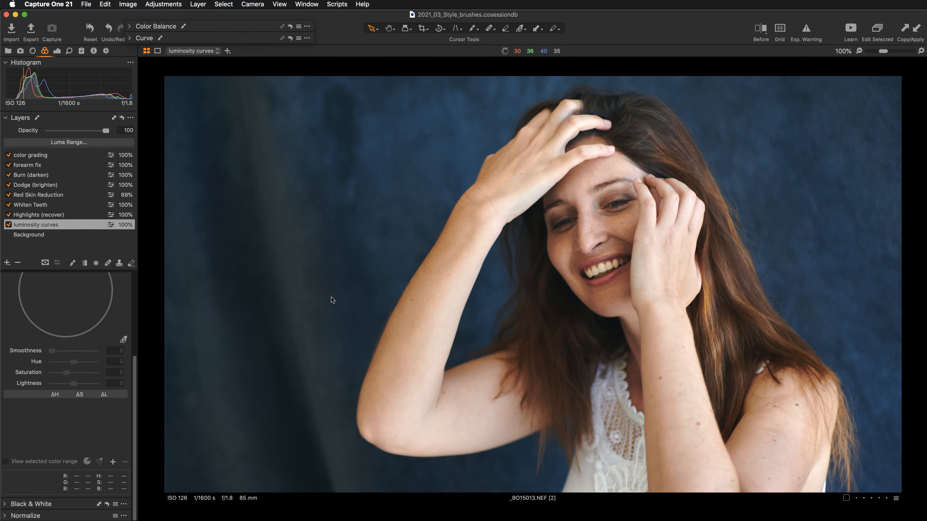
pyautogui.press('y')
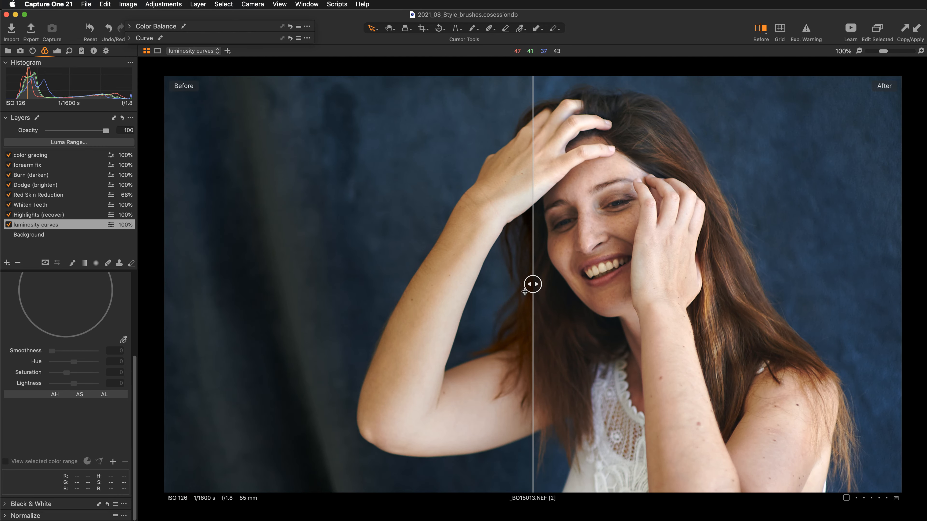
pyautogui.moveTo(532, 285); pyautogui.dragTo(259, 342)
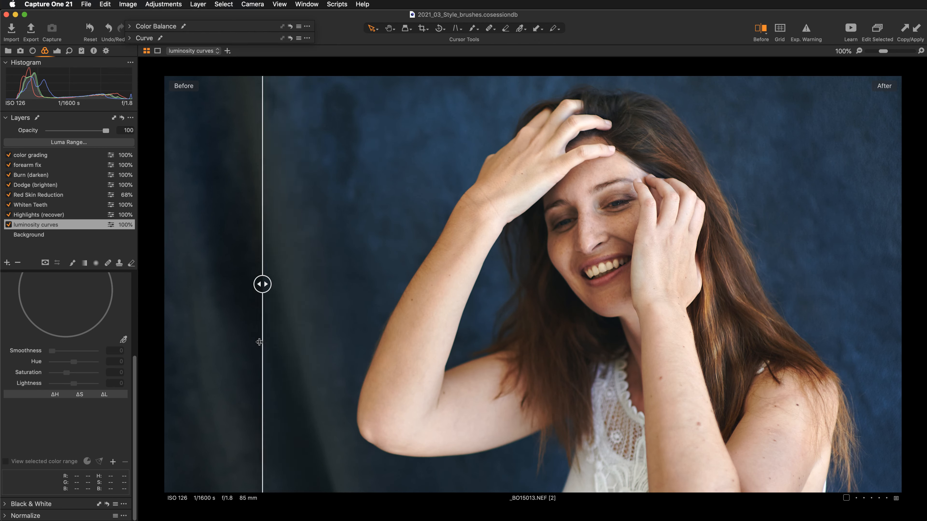
# Step: Show the thumbnail browser, leave the before/after comparison, and copy the edited portrait's adjustments and layers onto _BO14930.NEF
pyautogui.press('super+b')
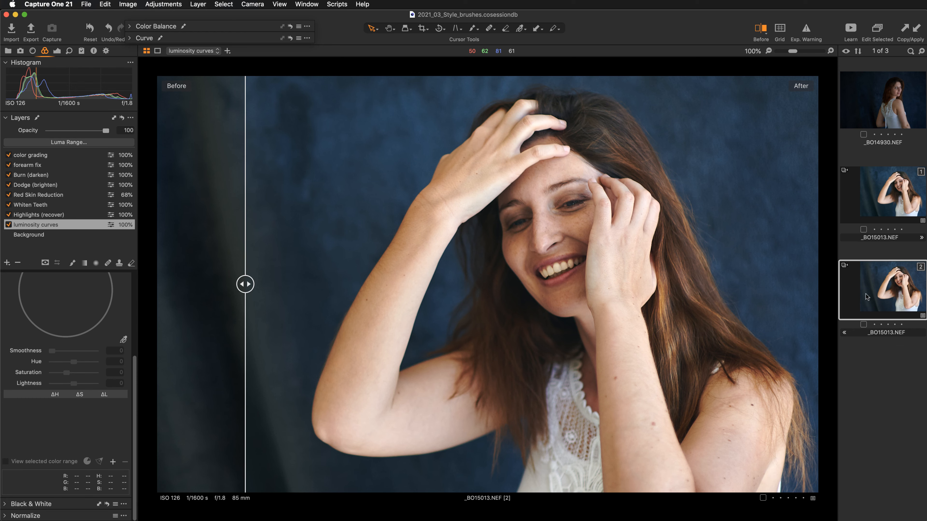
pyautogui.press('y')
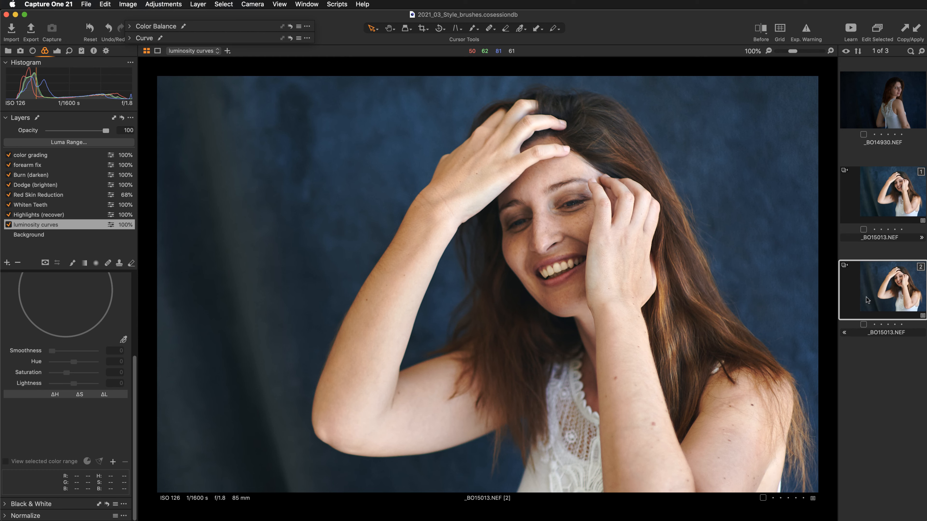
pyautogui.click(902, 29)
pyautogui.click(872, 112)
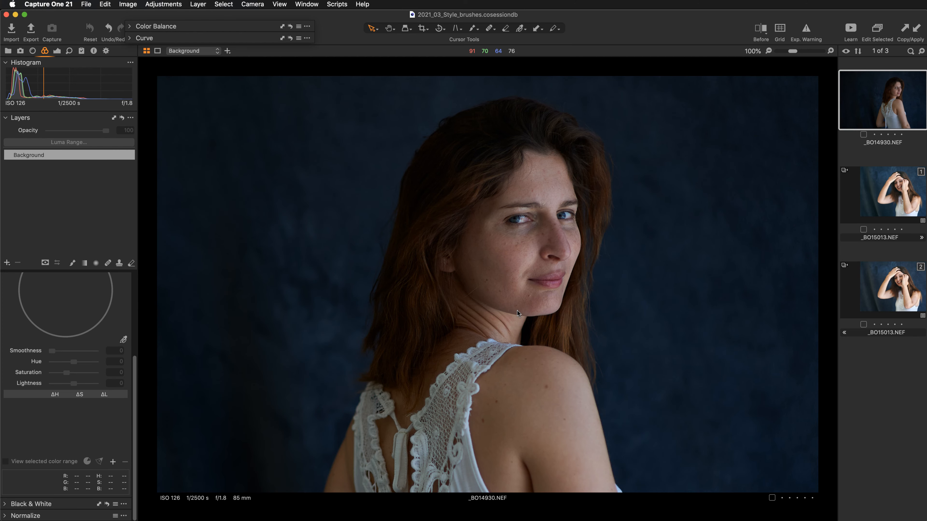
pyautogui.doubleClick(525, 310)
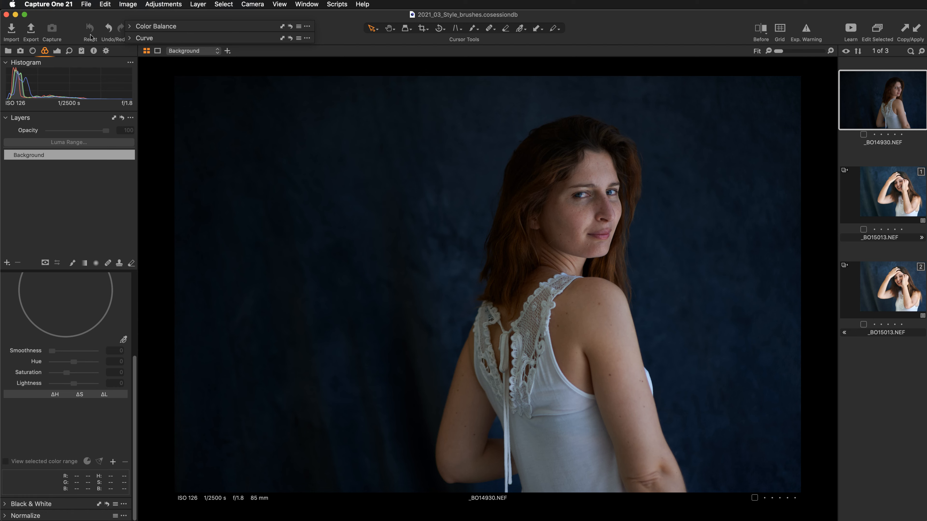
pyautogui.click(916, 29)
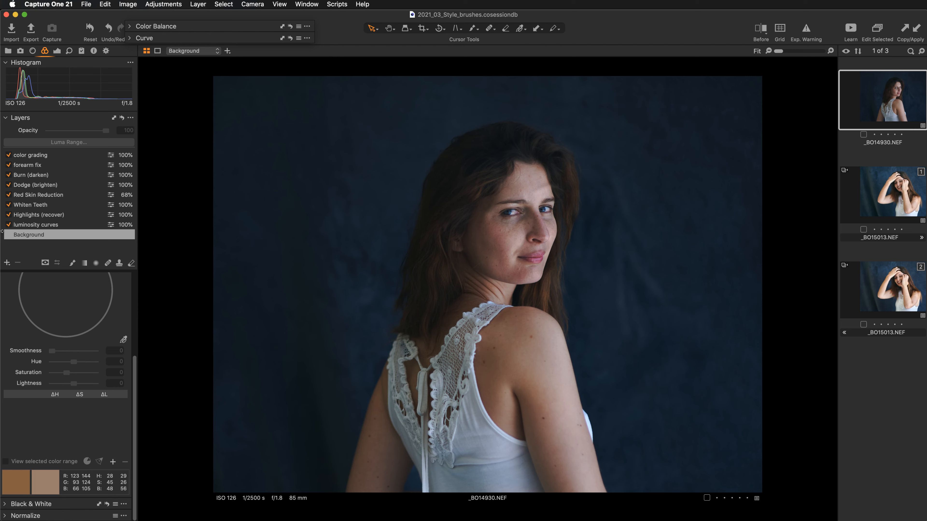
# Step: Turn off the Dodge (brighten), Burn (darken), Whiten Teeth and Highlights (recover) layers on _BO14930.NEF
pyautogui.click(9, 184)
pyautogui.click(9, 176)
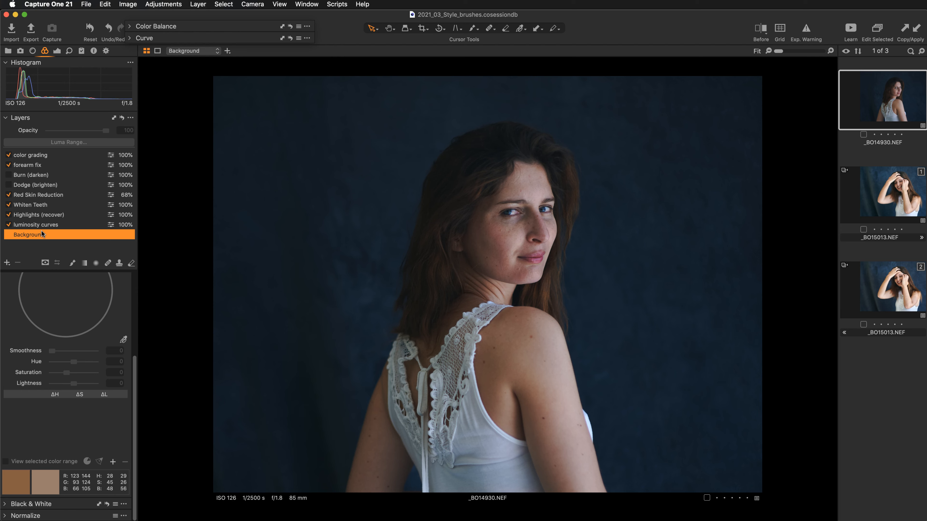
pyautogui.click(8, 216)
pyautogui.click(9, 195)
# Step: Display the Red Skin Reduction layer's copied mask and clear it
pyautogui.click(25, 196)
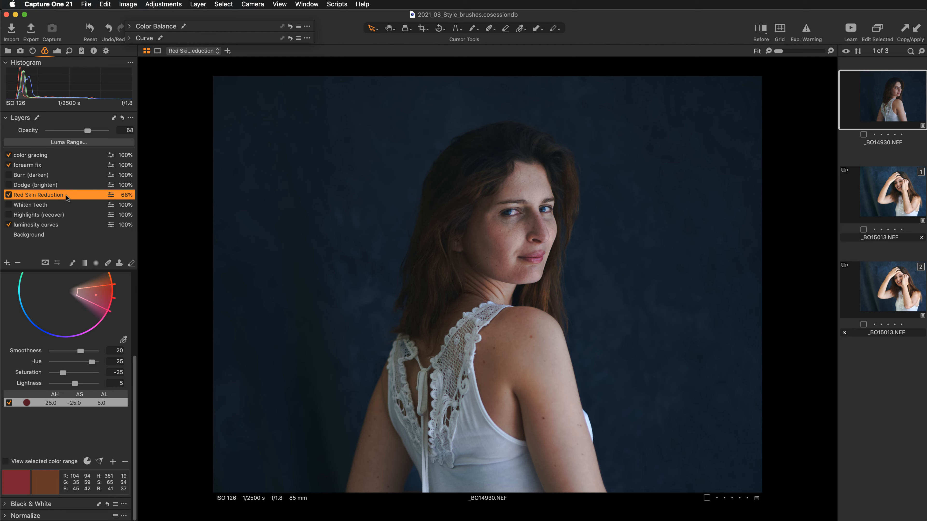
pyautogui.press('m')
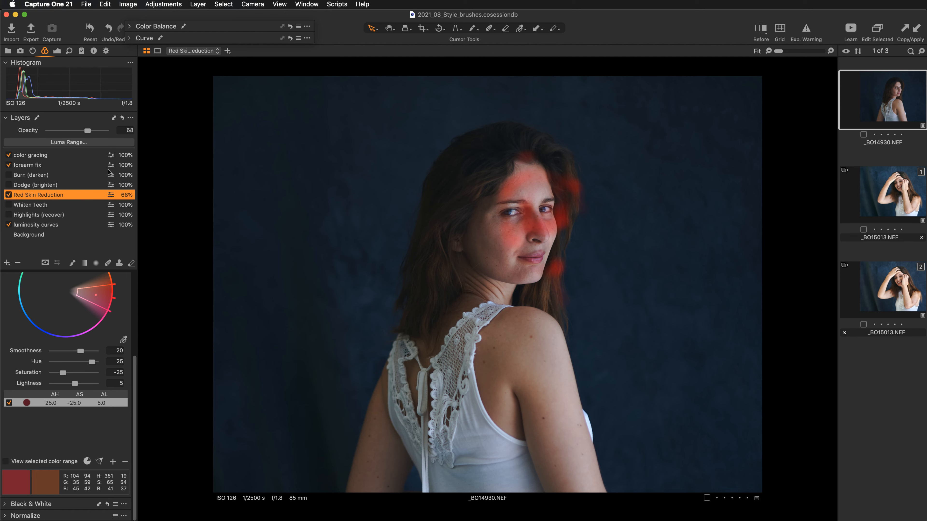
pyautogui.rightClick(74, 195)
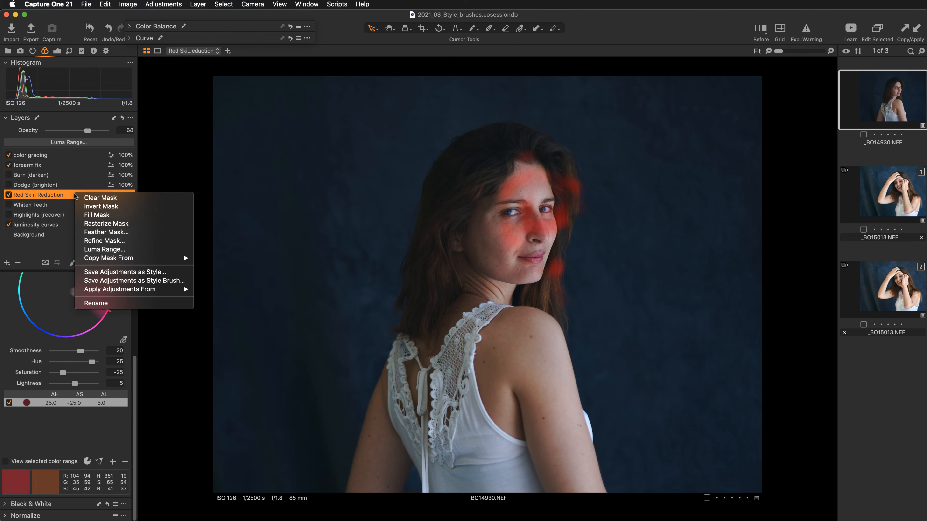
pyautogui.click(95, 198)
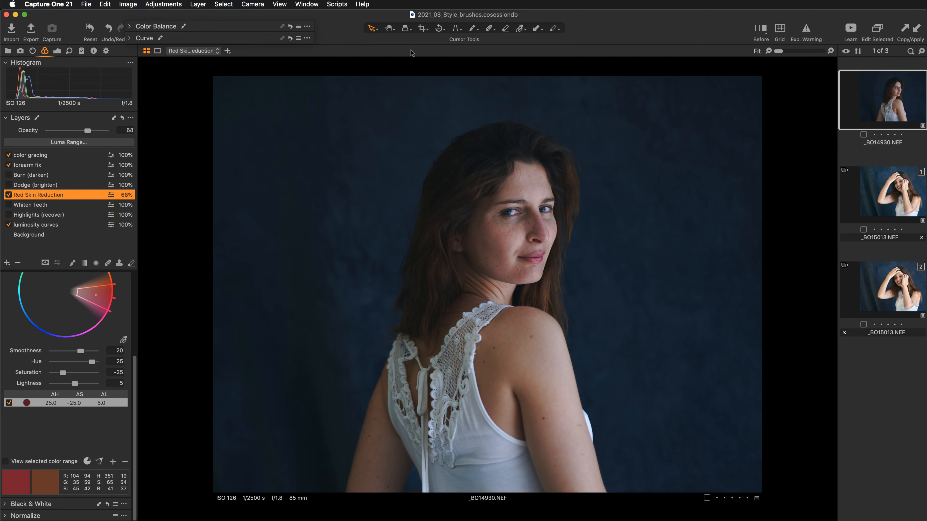
# Step: Paint a new Red Skin Reduction mask over the woman's face with an enlarged brush, and hide the mask overlay
pyautogui.click(472, 28)
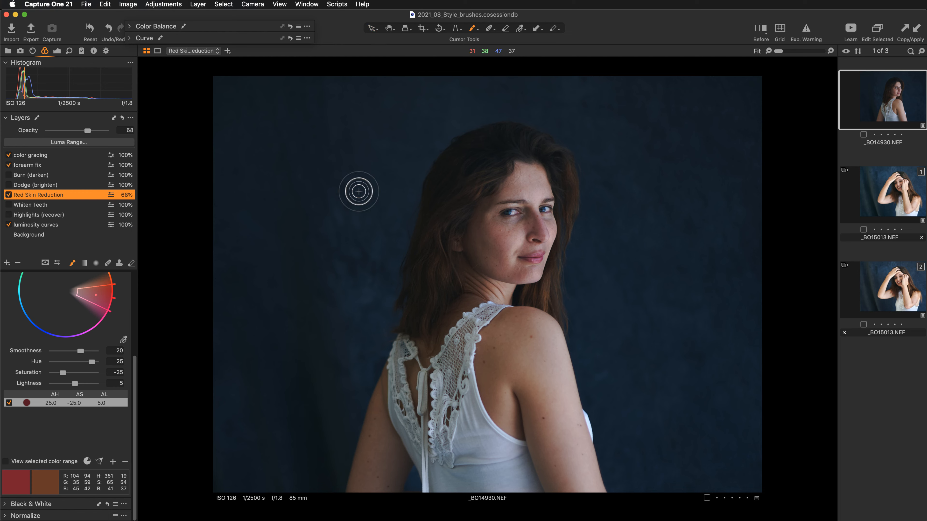
pyautogui.press(']')
pyautogui.press(']')
pyautogui.press(']')
pyautogui.press(']')
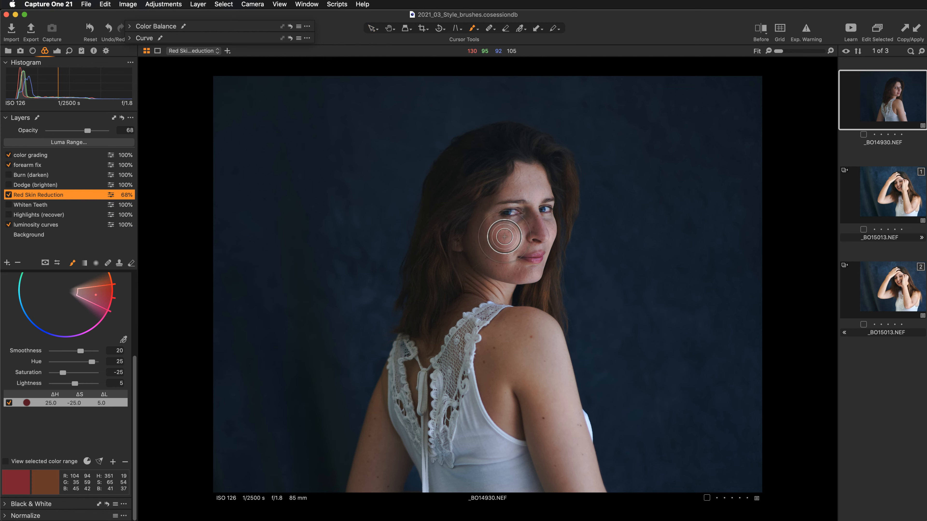
pyautogui.press(']')
pyautogui.press(']')
pyautogui.press(']')
pyautogui.moveTo(504, 244)
pyautogui.mouseDown()
pyautogui.moveTo(503, 214)
pyautogui.moveTo(534, 197)
pyautogui.moveTo(514, 190)
pyautogui.moveTo(509, 239)
pyautogui.moveTo(527, 254)
pyautogui.moveTo(548, 200)
pyautogui.moveTo(478, 220)
pyautogui.mouseUp()
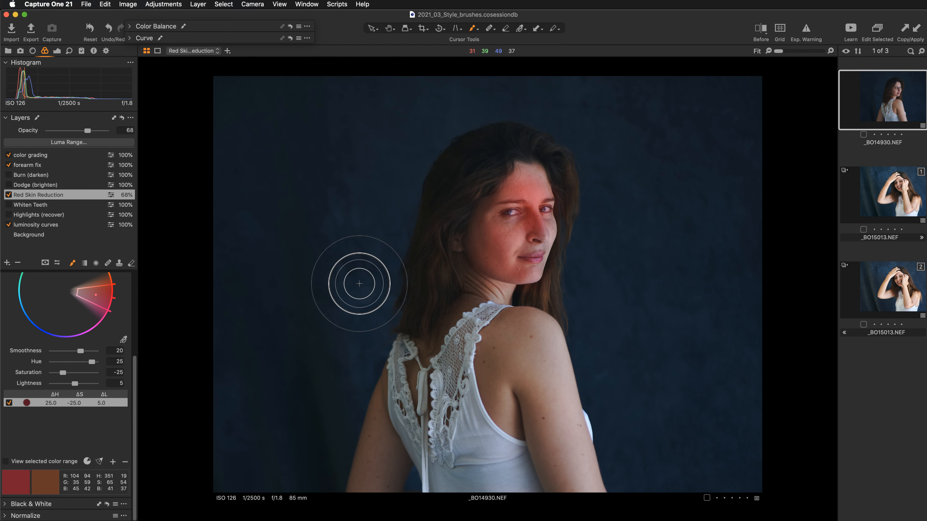
pyautogui.press('m')
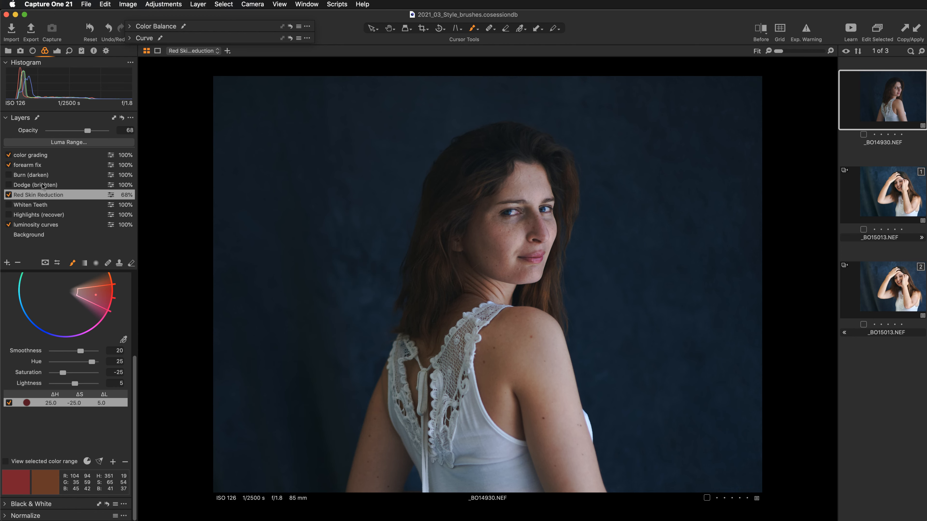
# Step: Turn the Dodge (brighten) layer back on and clear its mask, and turn off the forearm fix layer
pyautogui.click(9, 184)
pyautogui.click(58, 186)
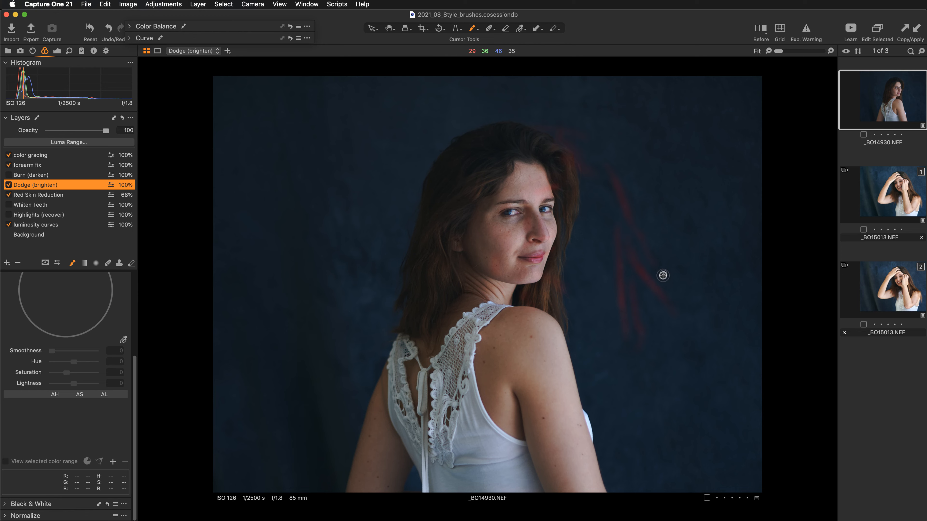
pyautogui.rightClick(64, 187)
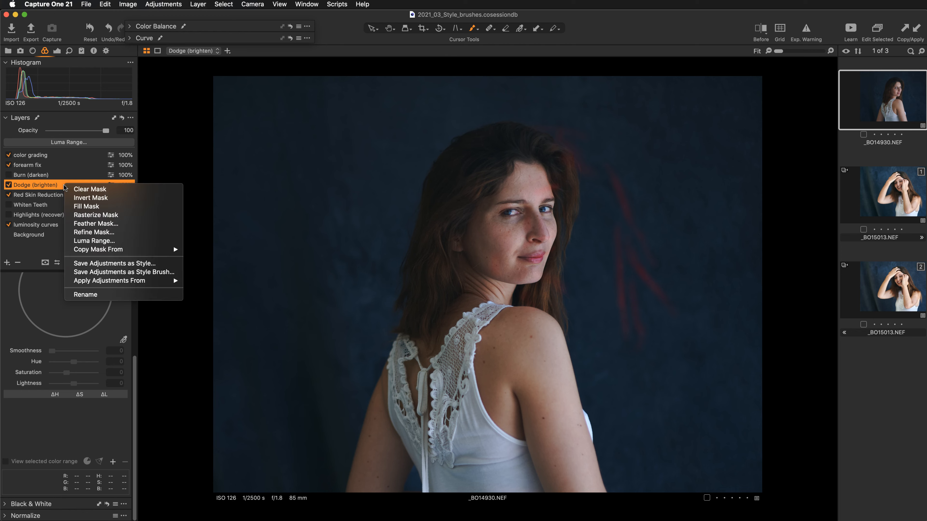
pyautogui.click(84, 189)
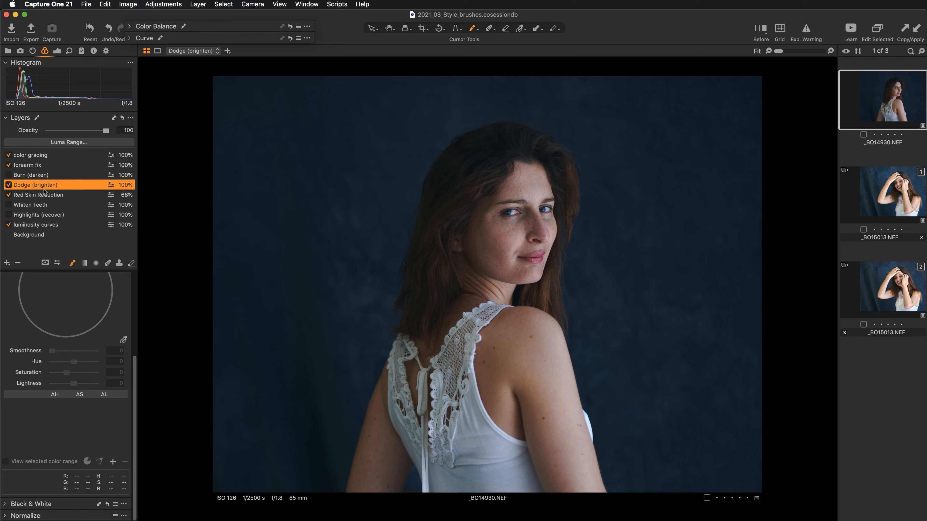
pyautogui.click(8, 165)
pyautogui.click(31, 156)
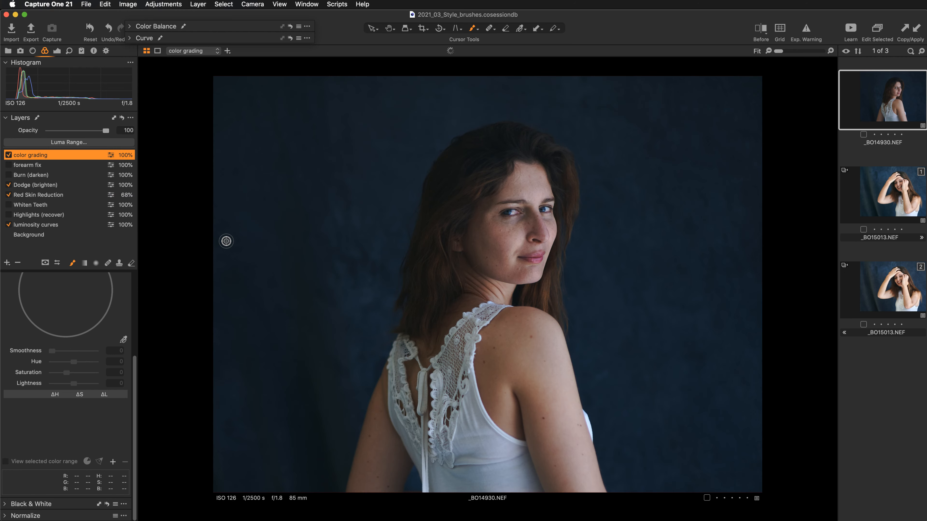
# Step: Paint over both irises at 300% zoom with a small Iris Enhance style brush
pyautogui.press('super+plus')
pyautogui.press('super+plus')
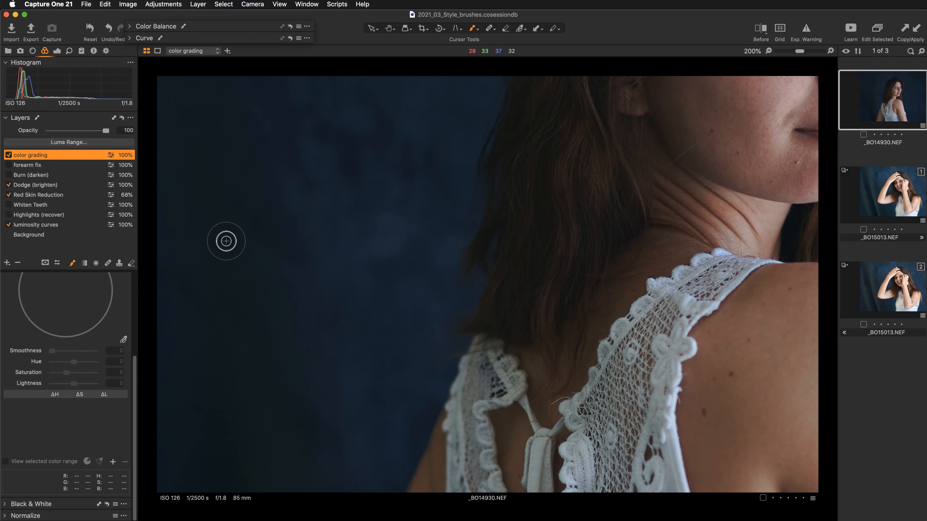
pyautogui.press('h')
pyautogui.moveTo(602, 162); pyautogui.dragTo(513, 216)
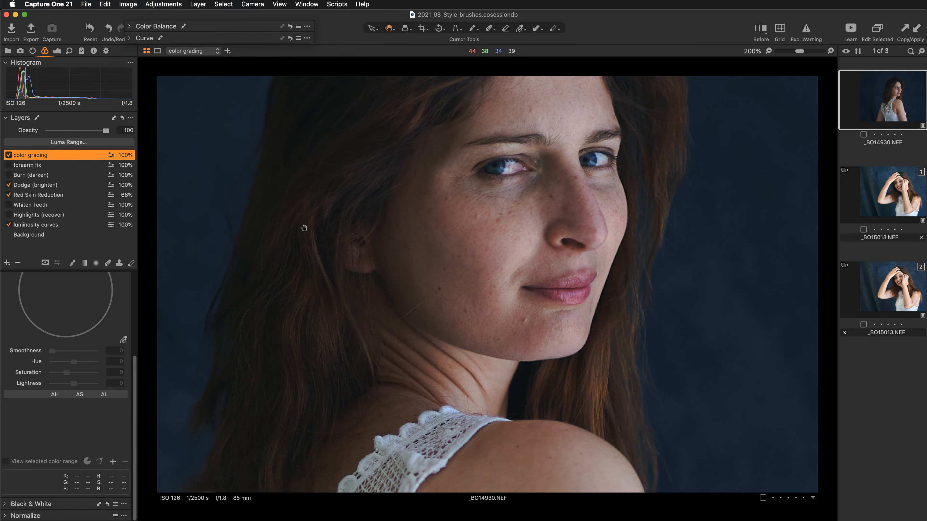
pyautogui.click(56, 51)
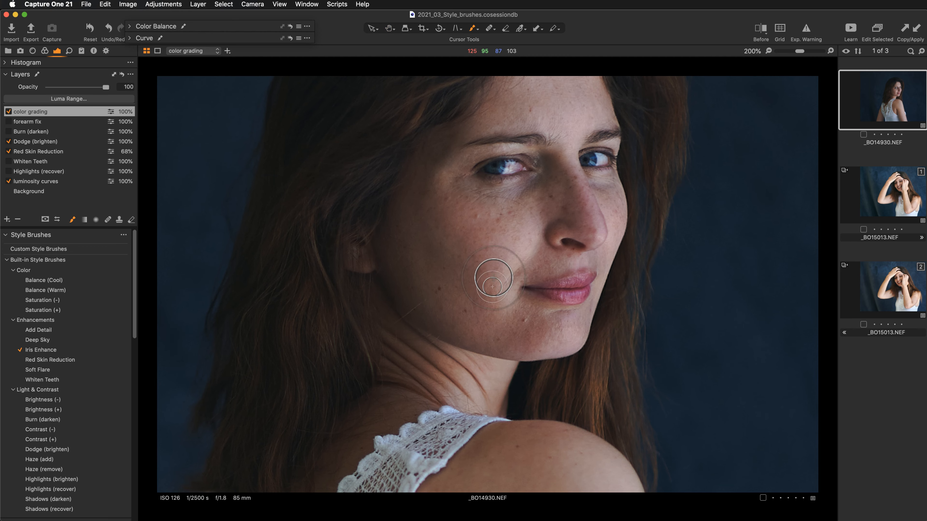
pyautogui.press('super+plus')
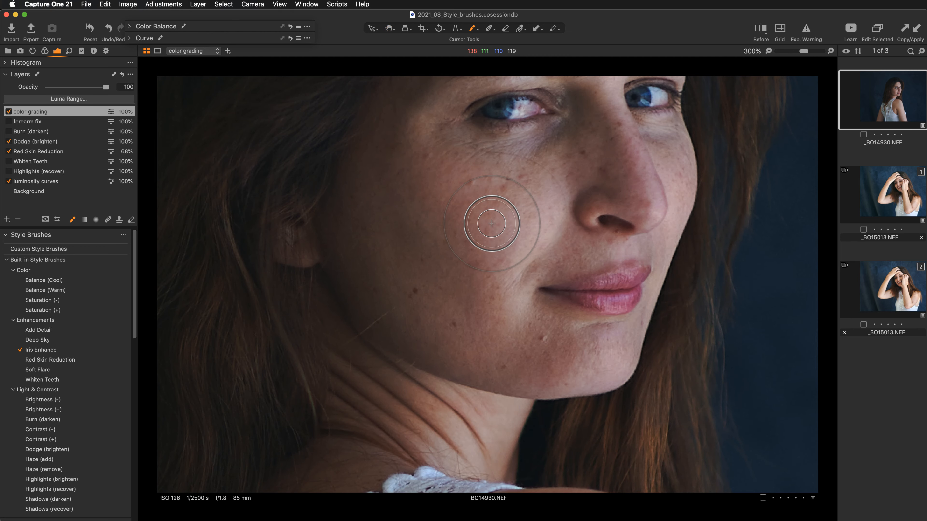
pyautogui.press('space')
pyautogui.moveTo(492, 223); pyautogui.dragTo(461, 295)
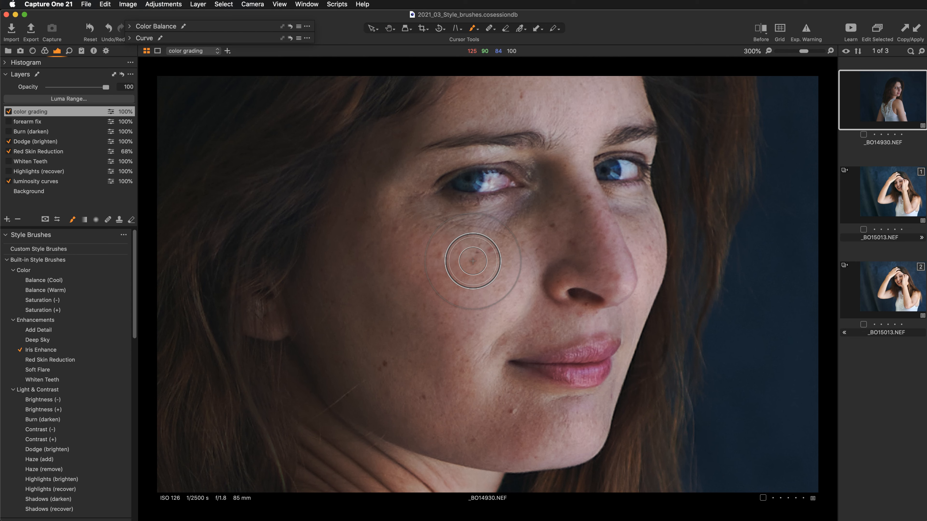
pyautogui.press('[')
pyautogui.press('[')
pyautogui.press('[')
pyautogui.press('[')
pyautogui.press('[')
pyautogui.press('[')
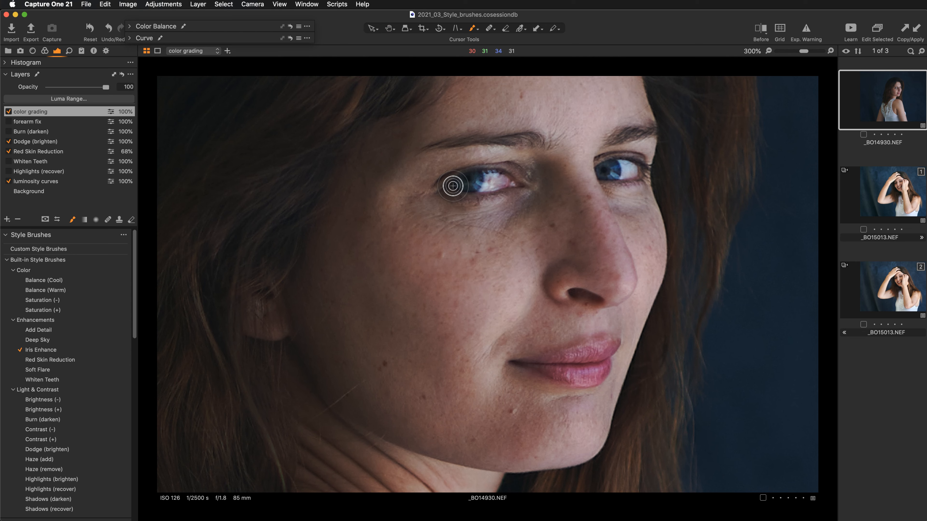
pyautogui.press(']')
pyautogui.rightClick(452, 186)
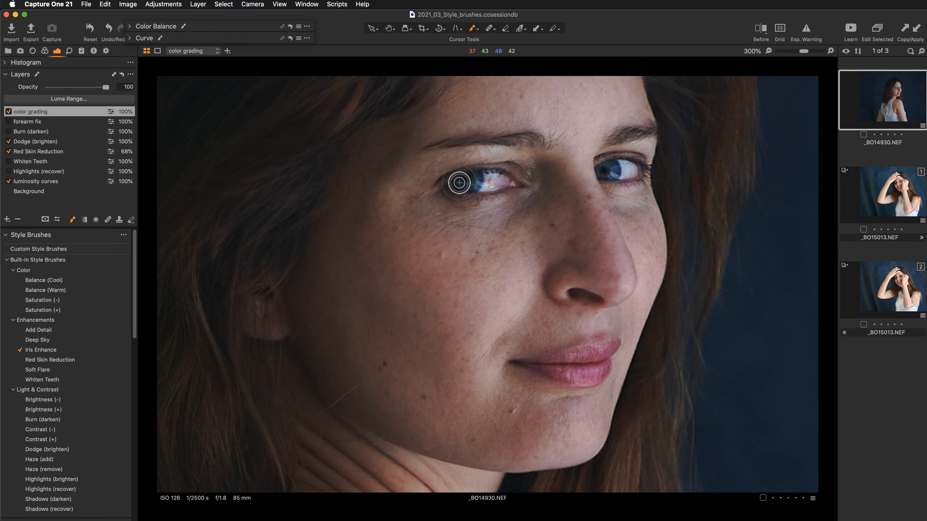
pyautogui.moveTo(462, 183); pyautogui.dragTo(474, 180)
pyautogui.moveTo(615, 170); pyautogui.dragTo(604, 165)
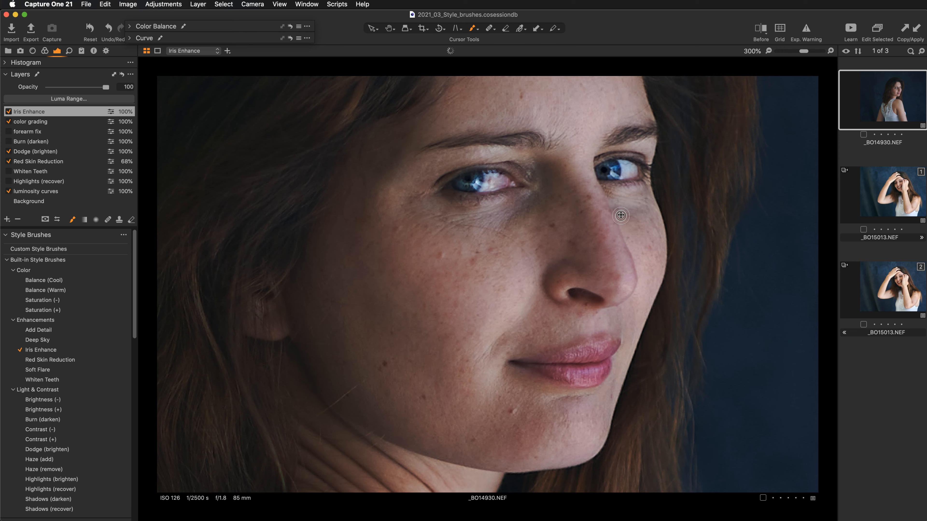
# Step: Compare the face before and after the edits in split view, moving the divider across the hair, and return to the normal view
pyautogui.press('super+minus')
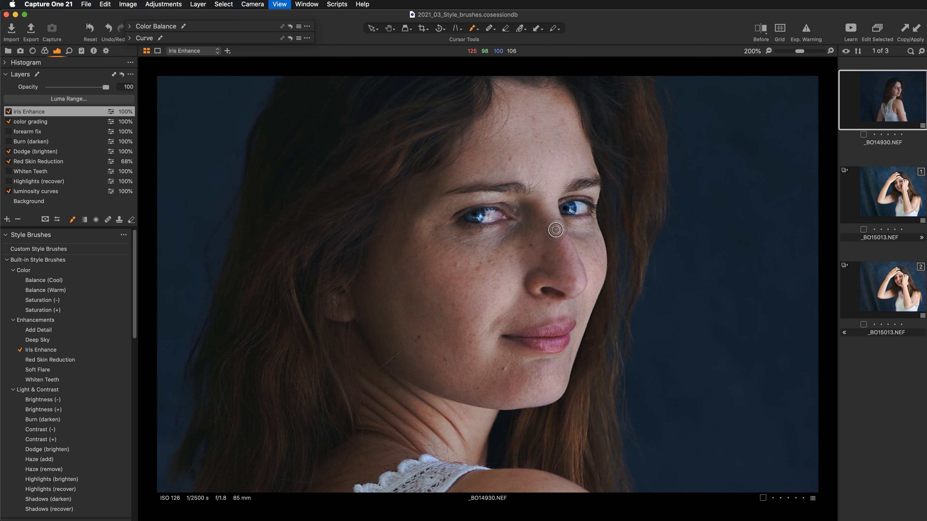
pyautogui.press('y')
pyautogui.moveTo(488, 282); pyautogui.dragTo(458, 284)
pyautogui.moveTo(380, 272); pyautogui.dragTo(360, 262)
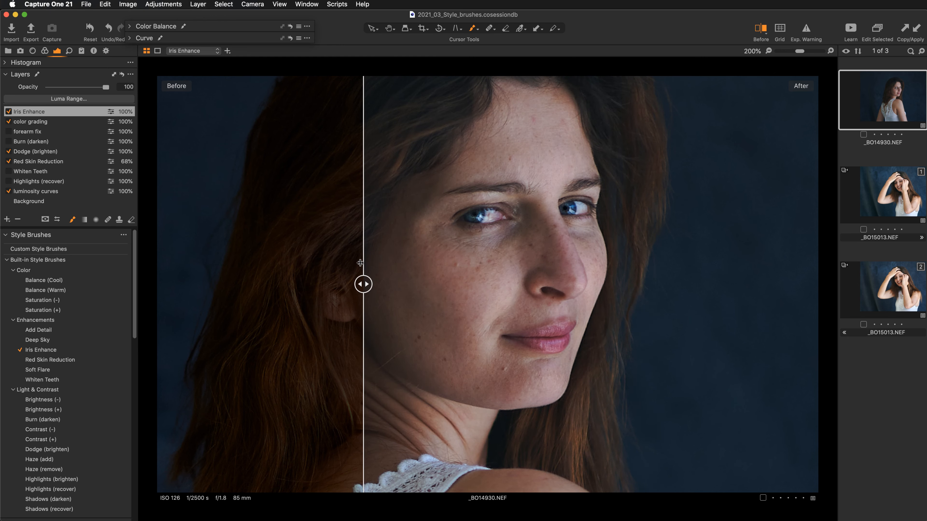
pyautogui.press('y')
pyautogui.press('super+minus')
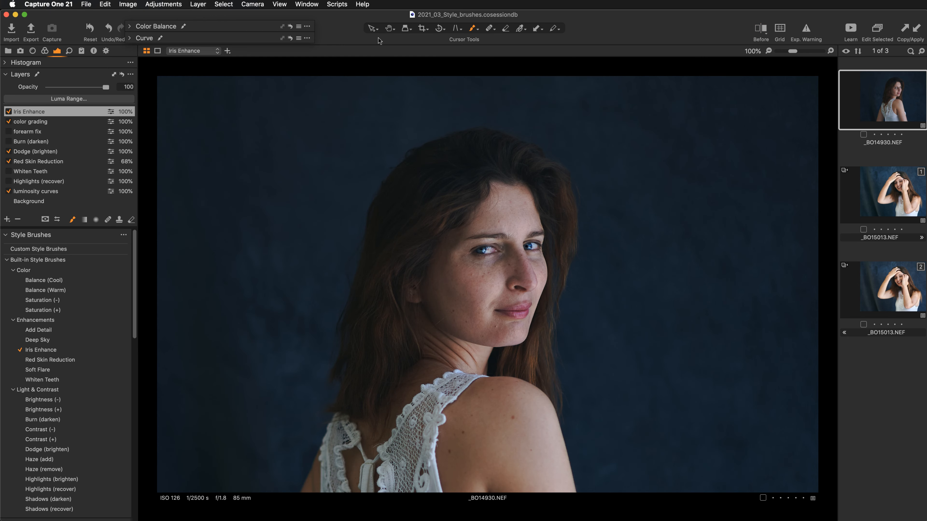
# Step: Lower the Iris Enhance layer's opacity to 58 and view the whole portrait and its 100% view
pyautogui.click(389, 30)
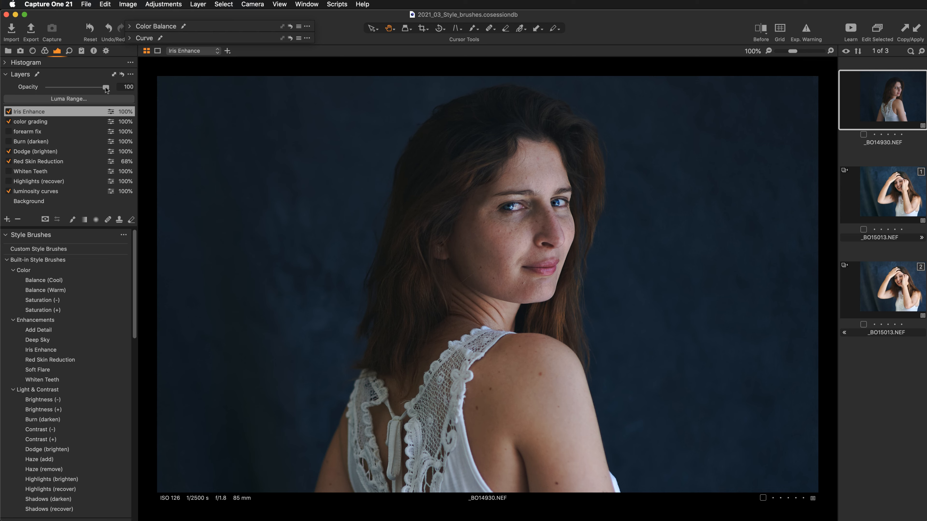
pyautogui.moveTo(103, 88); pyautogui.dragTo(85, 87)
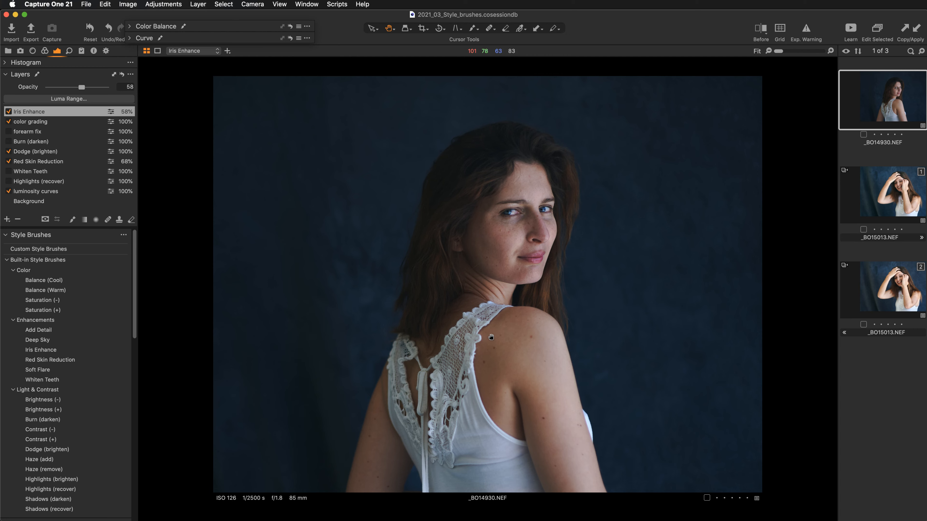
pyautogui.press('super+alt+0')
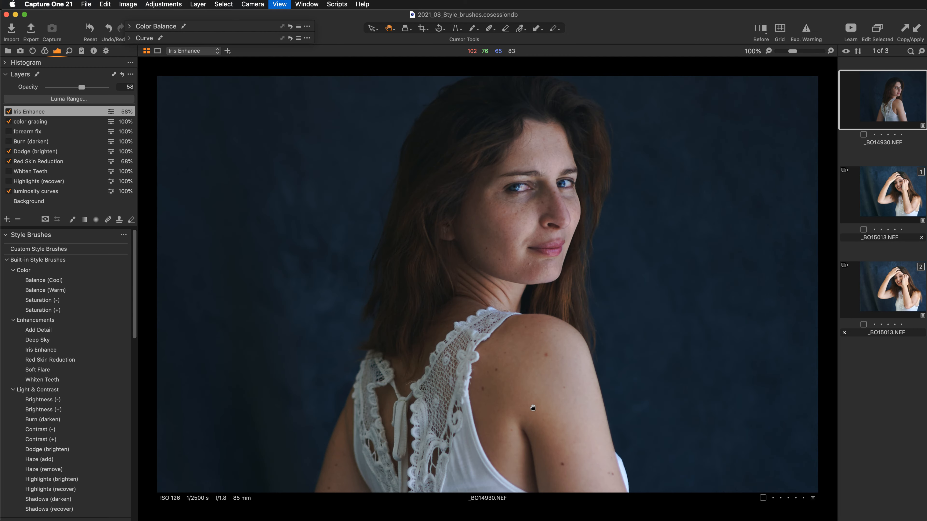
# Step: Paint over the right-hand lace strap with the Add Detail style brush at 200% zoom and check the layer's Clarity settings
pyautogui.press('super+plus')
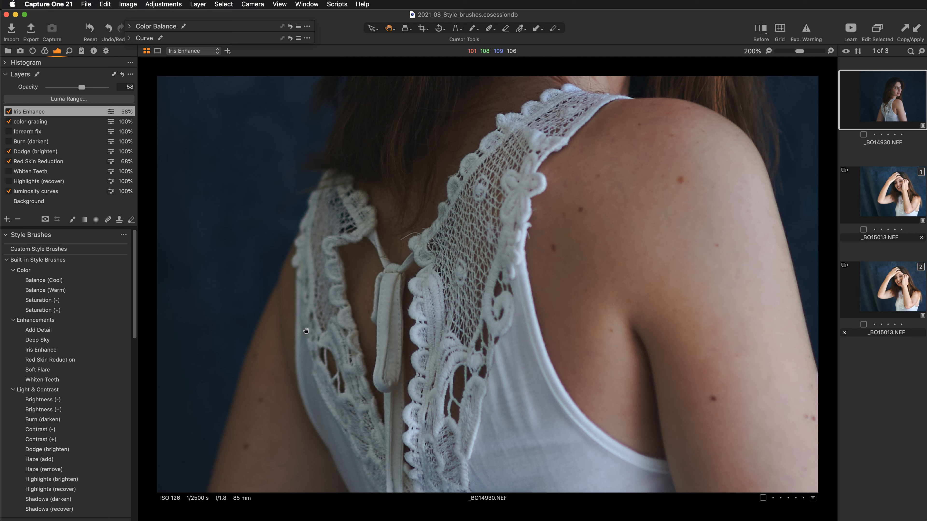
pyautogui.click(38, 330)
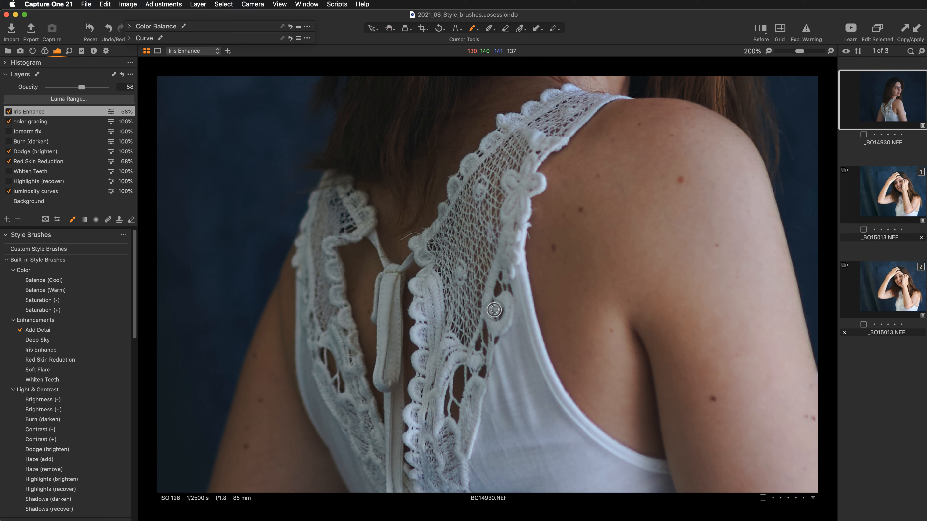
pyautogui.rightClick(471, 326)
pyautogui.moveTo(470, 326); pyautogui.dragTo(482, 323)
pyautogui.moveTo(449, 248)
pyautogui.mouseDown()
pyautogui.moveTo(442, 426)
pyautogui.moveTo(464, 256)
pyautogui.moveTo(514, 171)
pyautogui.moveTo(473, 339)
pyautogui.moveTo(555, 125)
pyautogui.moveTo(510, 321)
pyautogui.moveTo(472, 338)
pyautogui.mouseUp()
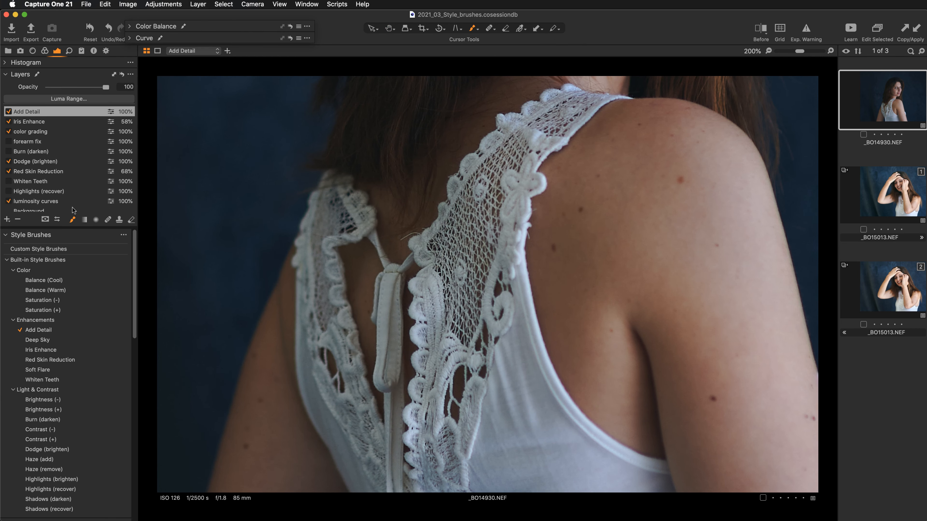
pyautogui.scroll(-15, 97, 377)
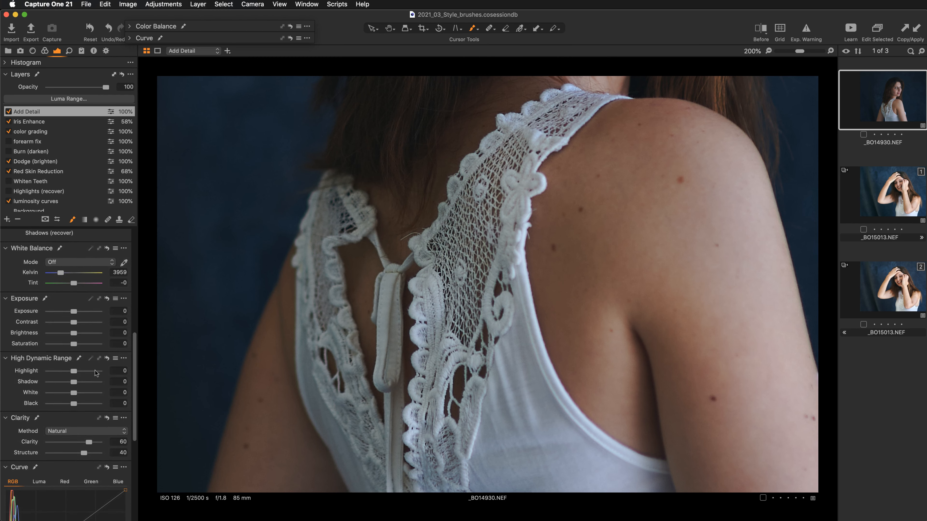
pyautogui.scroll(-5, 97, 372)
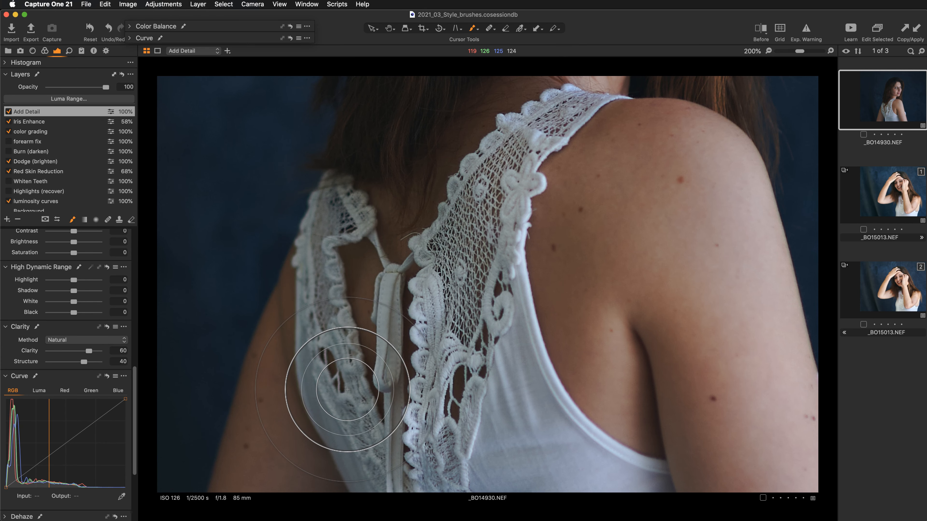
# Step: Reduce the Add Detail brush size and paint along the lace edging and the lower lace of the top
pyautogui.press('[')
pyautogui.press('[')
pyautogui.press('[')
pyautogui.press('[')
pyautogui.press('[')
pyautogui.press('[')
pyautogui.press('[')
pyautogui.press('[')
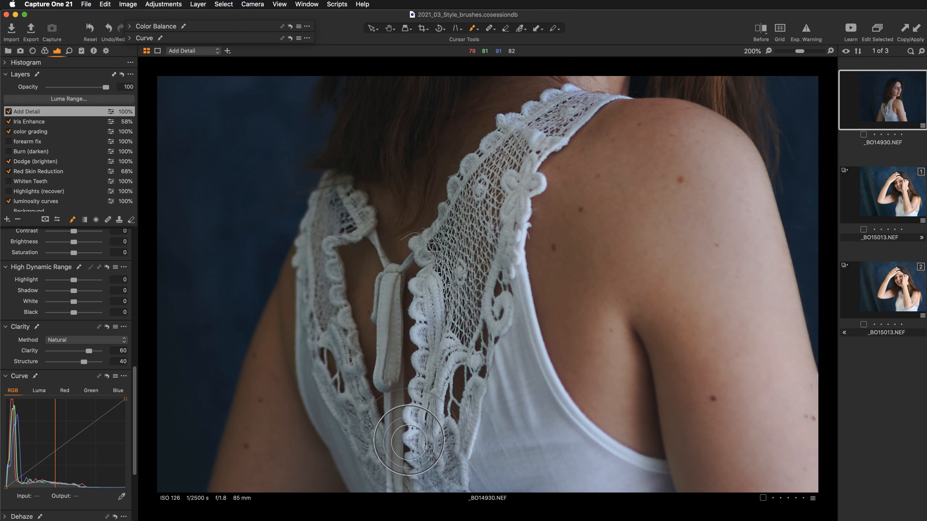
pyautogui.moveTo(409, 440)
pyautogui.mouseDown()
pyautogui.moveTo(416, 309)
pyautogui.moveTo(488, 345)
pyautogui.moveTo(483, 401)
pyautogui.moveTo(458, 421)
pyautogui.moveTo(422, 317)
pyautogui.mouseUp()
pyautogui.moveTo(432, 355)
pyautogui.mouseDown()
pyautogui.moveTo(398, 341)
pyautogui.moveTo(411, 414)
pyautogui.moveTo(433, 374)
pyautogui.moveTo(451, 256)
pyautogui.moveTo(474, 374)
pyautogui.moveTo(464, 232)
pyautogui.moveTo(448, 319)
pyautogui.moveTo(378, 353)
pyautogui.moveTo(362, 333)
pyautogui.moveTo(358, 242)
pyautogui.moveTo(361, 322)
pyautogui.mouseUp()
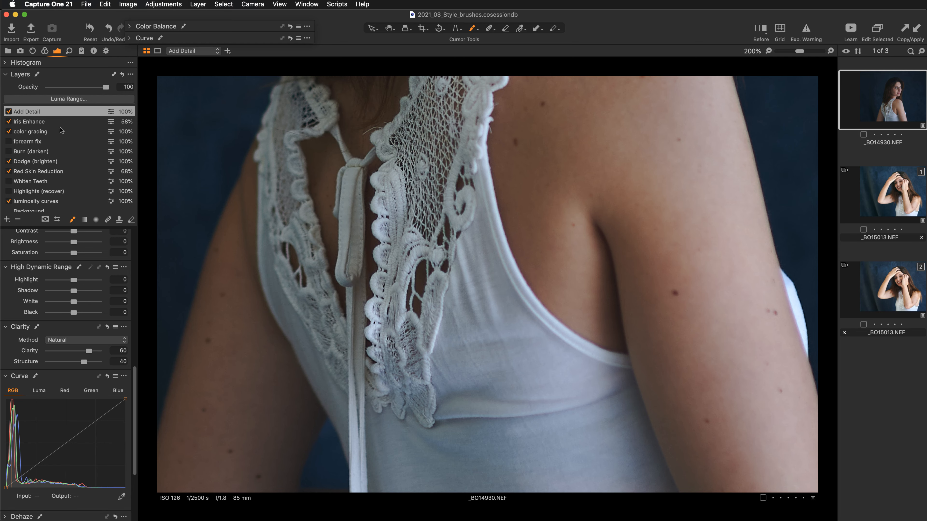
# Step: Compare the lace with the Add Detail layer off and on, and view the whole portrait
pyautogui.click(9, 111)
pyautogui.click(8, 112)
pyautogui.moveTo(554, 213); pyautogui.dragTo(523, 293)
pyautogui.moveTo(520, 287); pyautogui.dragTo(521, 241)
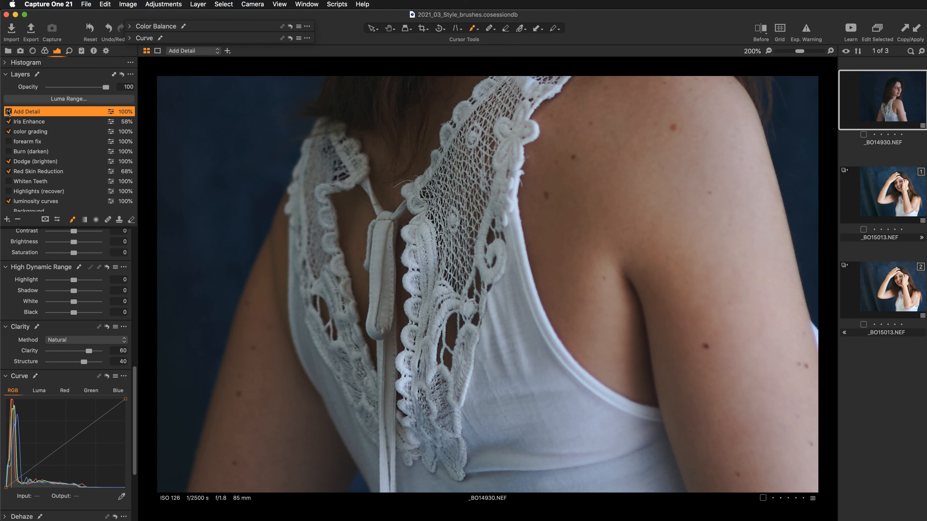
pyautogui.press('super+0')
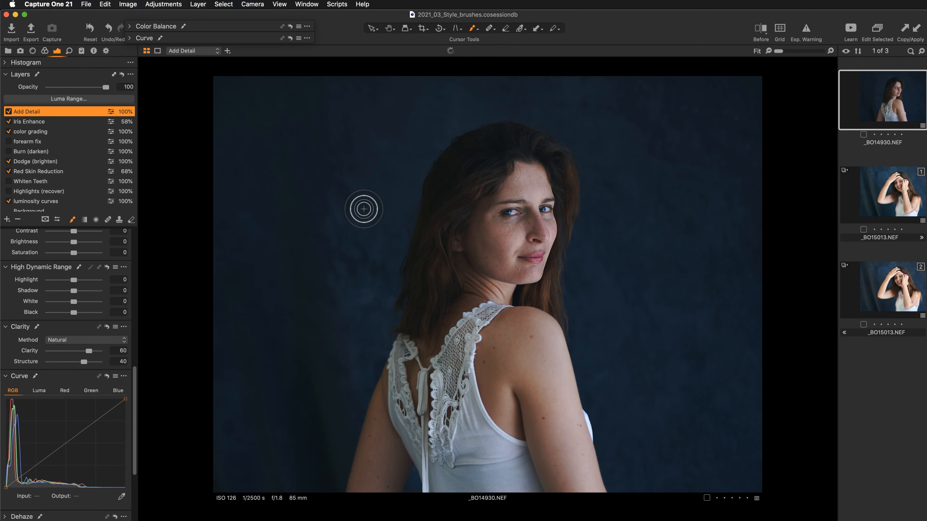
# Step: Compare _BO14930.NEF and the second variant of _BO15013.NEF side by side at 100%, with both faces in view
pyautogui.keyDown('super'); pyautogui.click(892, 293); pyautogui.keyUp('super')
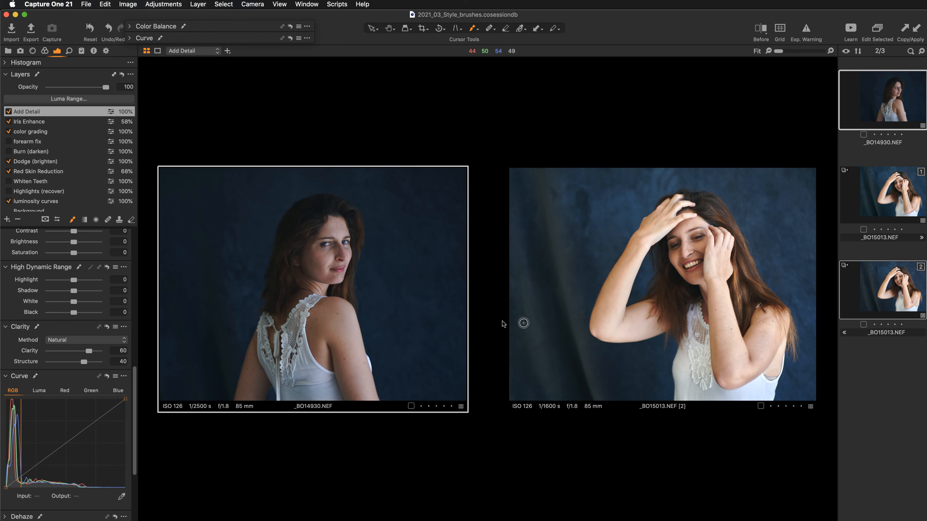
pyautogui.press('super+plus')
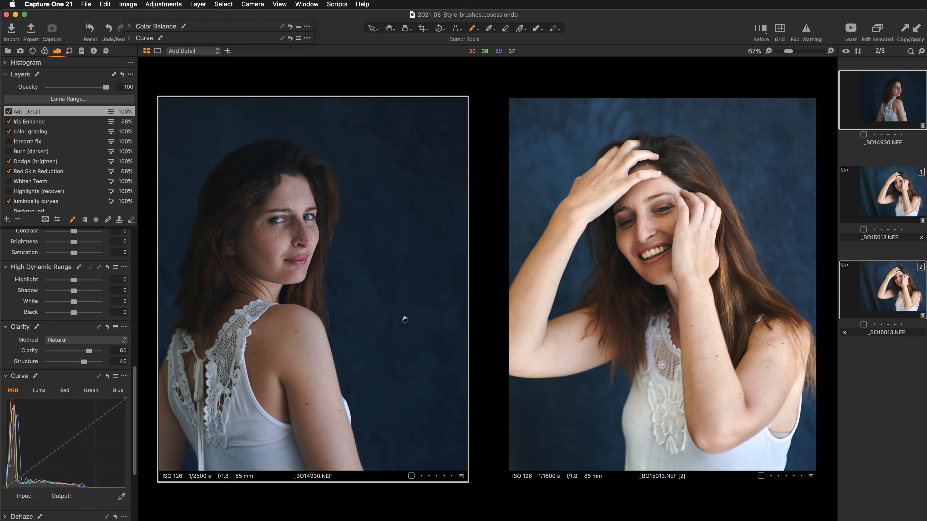
pyautogui.press('super+plus')
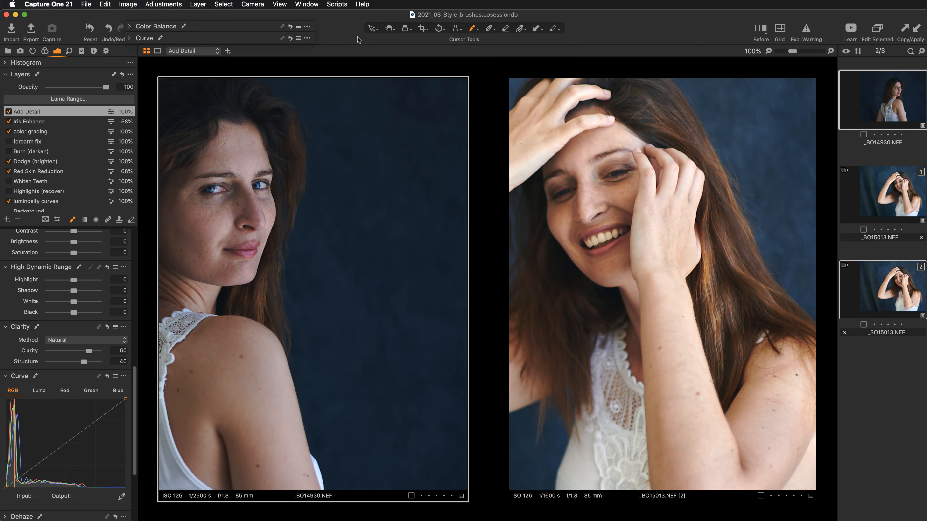
pyautogui.click(388, 29)
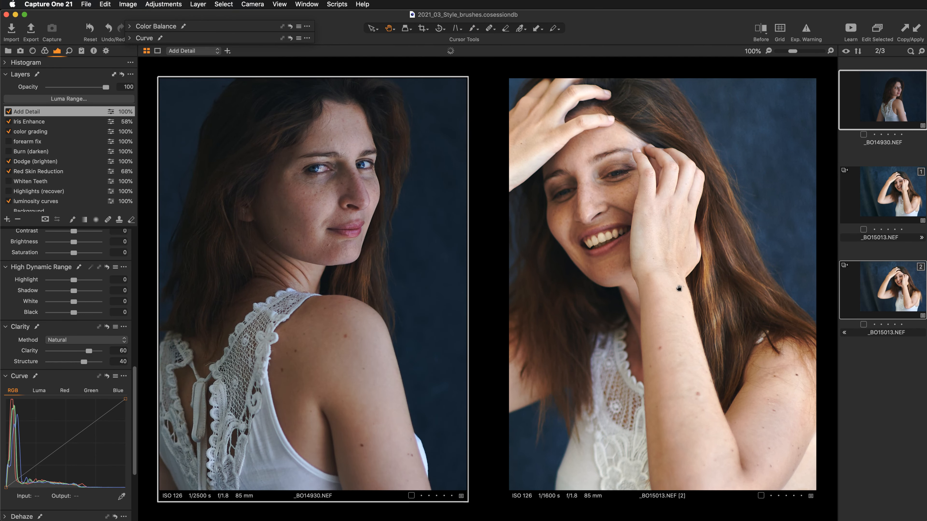
pyautogui.moveTo(647, 266); pyautogui.dragTo(695, 272)
pyautogui.press('super+minus')
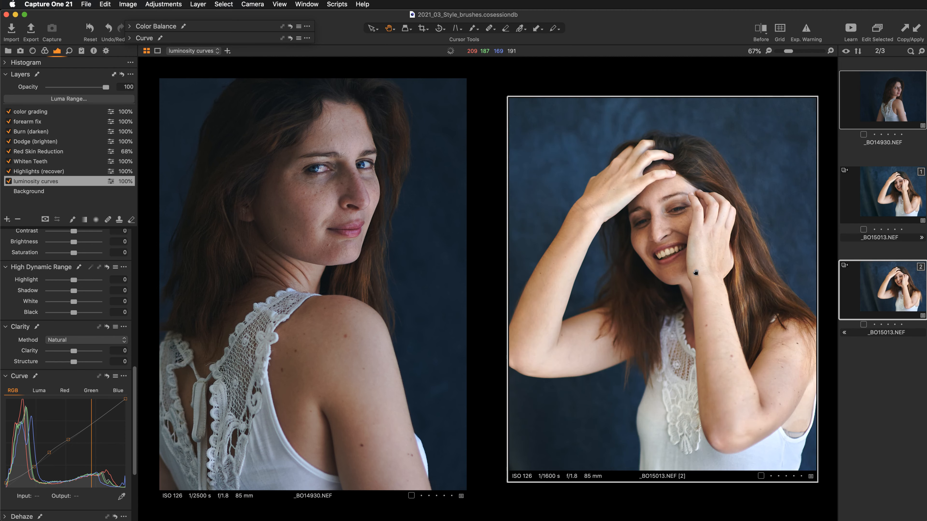
pyautogui.press('super+plus')
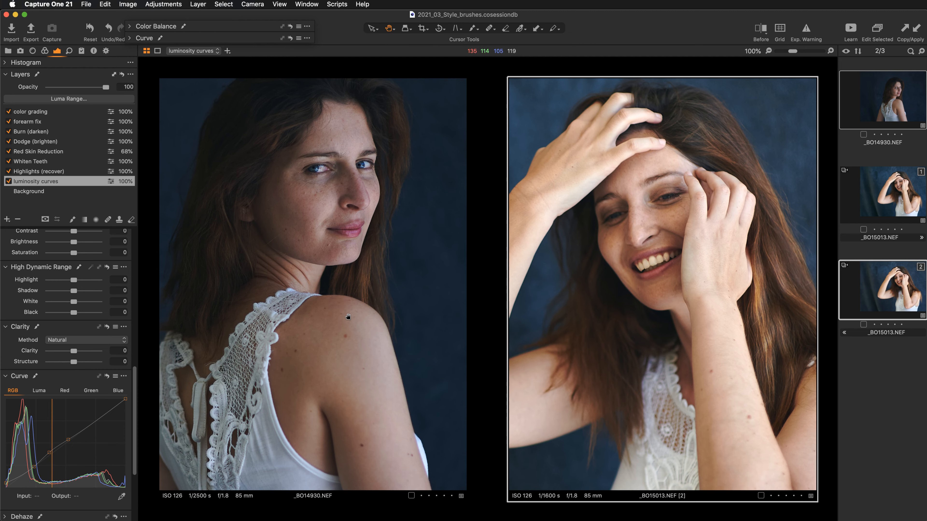
pyautogui.moveTo(717, 289); pyautogui.dragTo(734, 282)
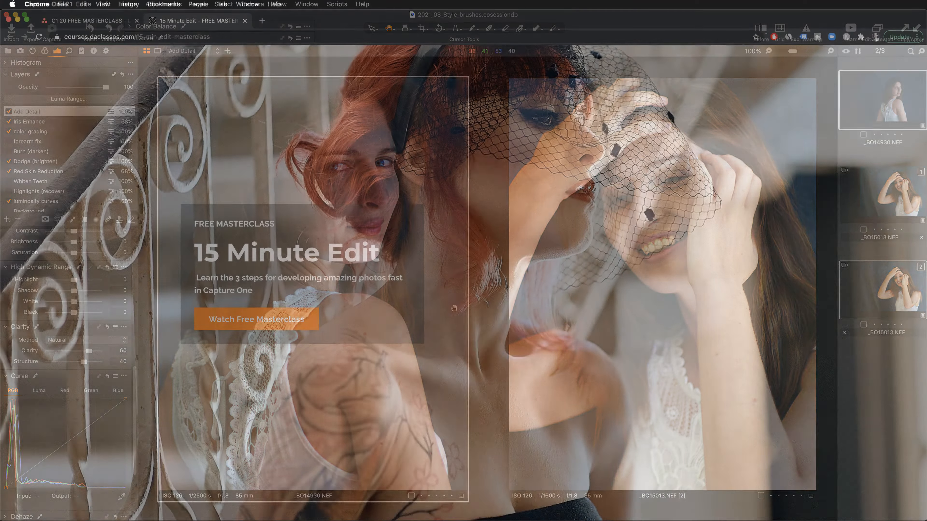
# Step: Switch to Chrome and read through the 15 Minute Edit masterclass page down to the list of topics taught
pyautogui.scroll(-5, 897, 239)
pyautogui.scroll(-15, 897, 239)
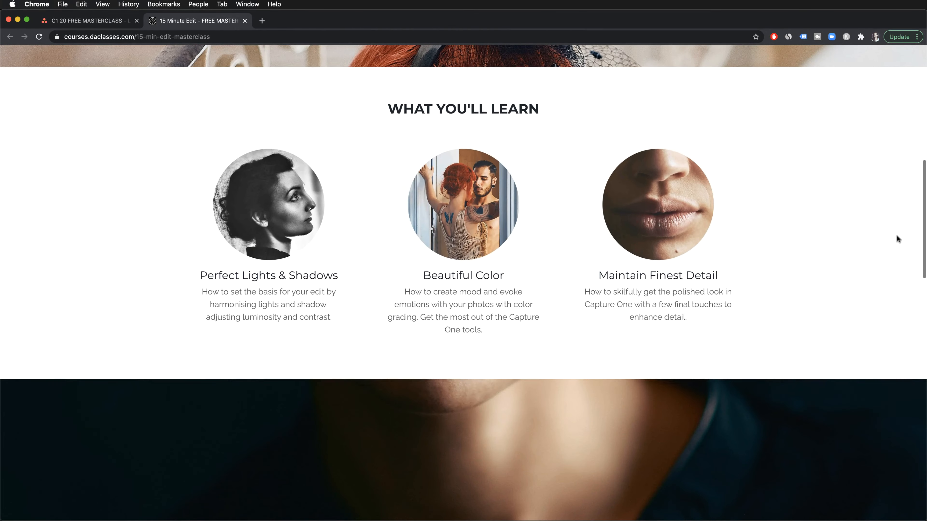
pyautogui.scroll(-10, 897, 240)
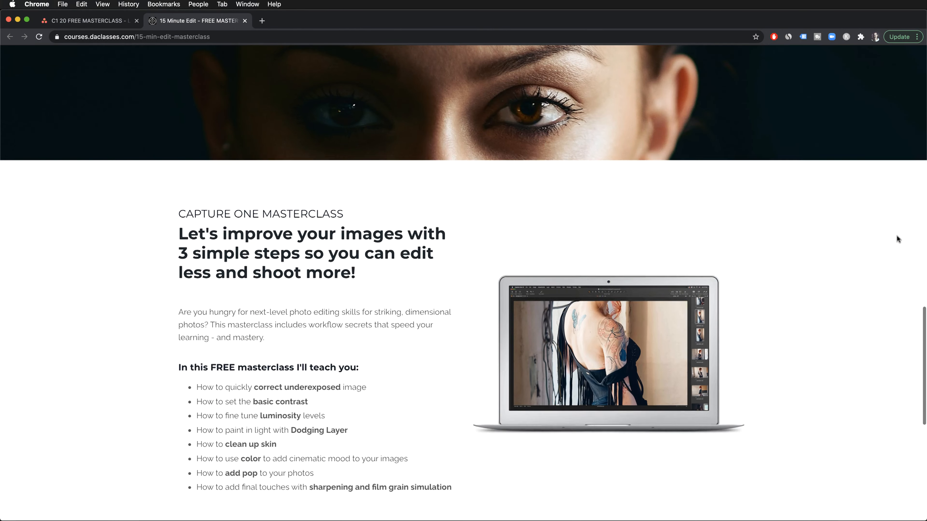
pyautogui.scroll(-5, 897, 239)
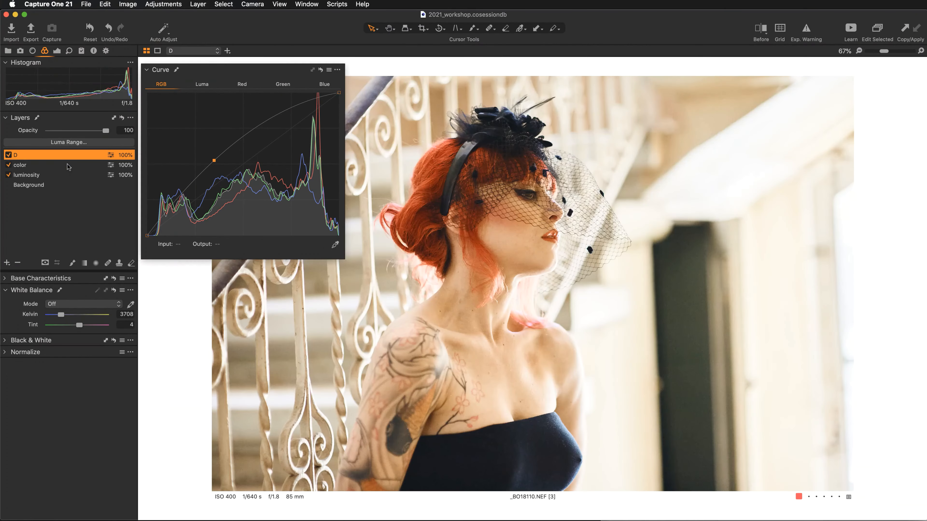
# Step: Switch to the 2021_workshop session in Capture One and brush the D layer's brightening onto the red-haired woman's portrait
pyautogui.rightClick(412, 243)
pyautogui.click(400, 276)
pyautogui.click(428, 136)
pyautogui.moveTo(429, 216); pyautogui.dragTo(471, 231)
pyautogui.moveTo(559, 348); pyautogui.dragTo(545, 334)
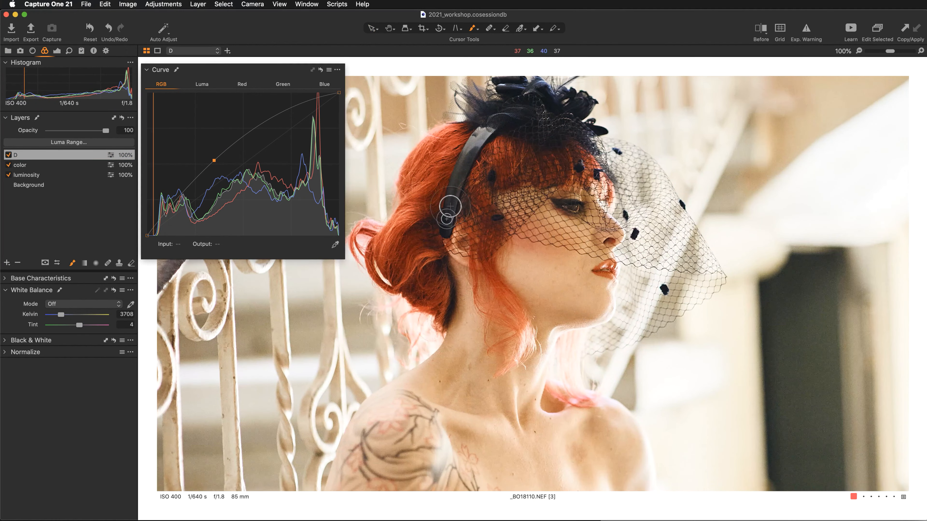
pyautogui.moveTo(498, 130); pyautogui.dragTo(482, 193)
pyautogui.scroll(5, 509, 267)
pyautogui.scroll(-5, 509, 267)
pyautogui.rightClick(465, 255)
pyautogui.moveTo(409, 416)
pyautogui.mouseDown()
pyautogui.moveTo(481, 254)
pyautogui.moveTo(458, 278)
pyautogui.moveTo(565, 226)
pyautogui.moveTo(544, 352)
pyautogui.moveTo(574, 380)
pyautogui.mouseUp()
pyautogui.scroll(5, 698, 215)
# Step: Heal the skin blemishes on the cheek and around the mouth and eye with the Heal brush at 400% zoom
pyautogui.click(107, 263)
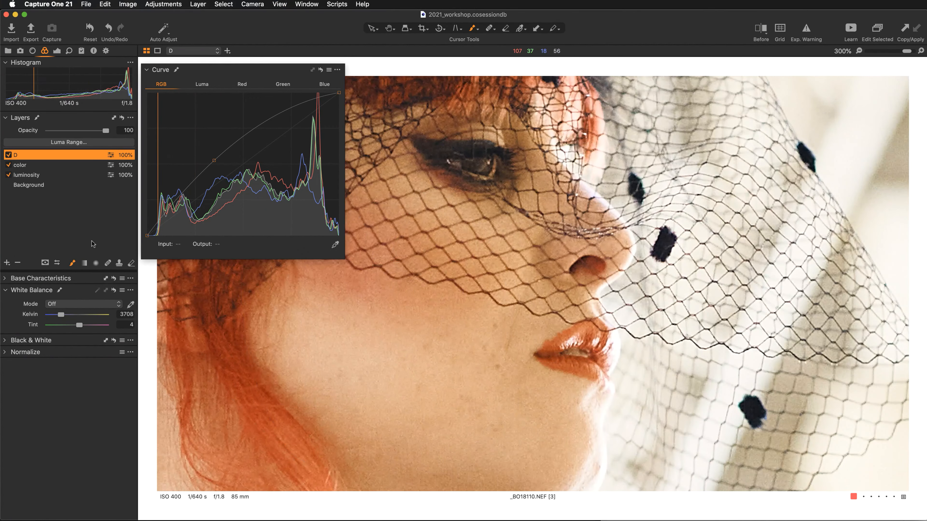
pyautogui.rightClick(460, 311)
pyautogui.scroll(2, 520, 206)
pyautogui.click(391, 367)
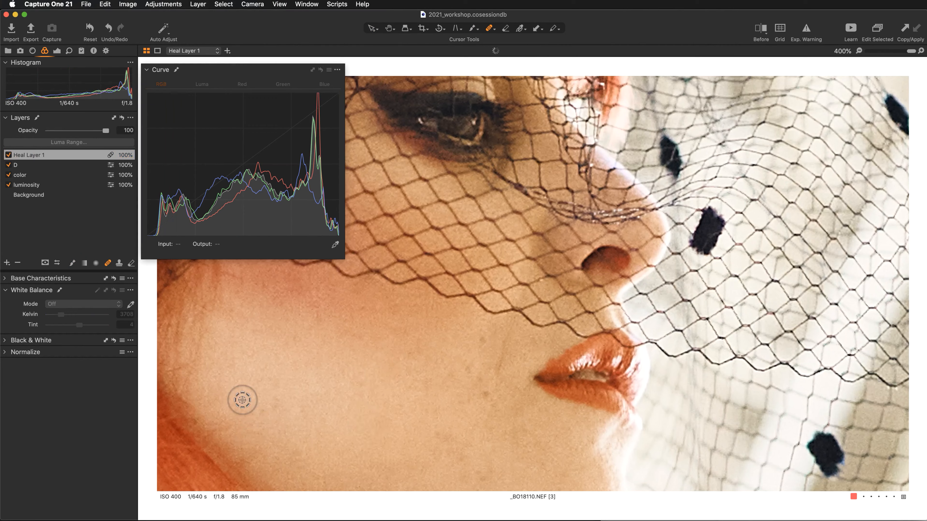
pyautogui.click(485, 394)
pyautogui.click(468, 370)
pyautogui.moveTo(525, 372); pyautogui.dragTo(536, 464)
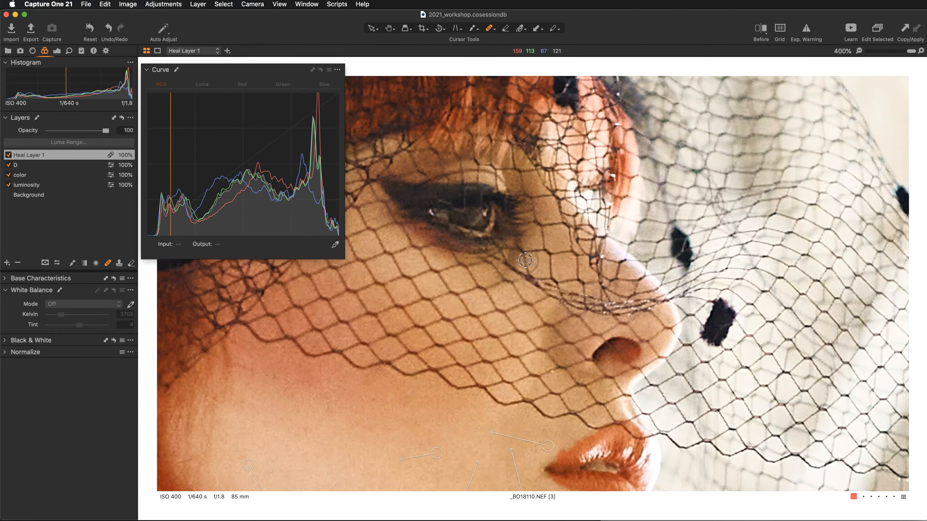
pyautogui.click(512, 257)
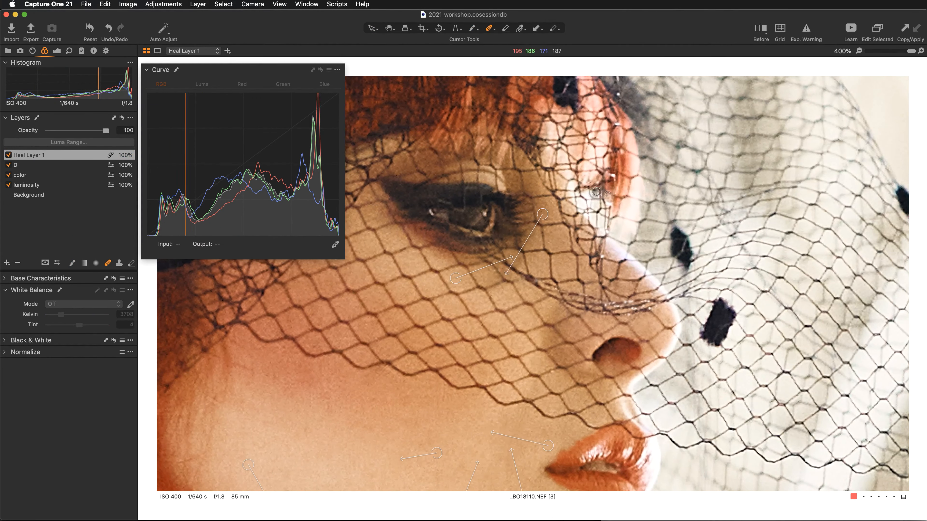
pyautogui.click(14, 154)
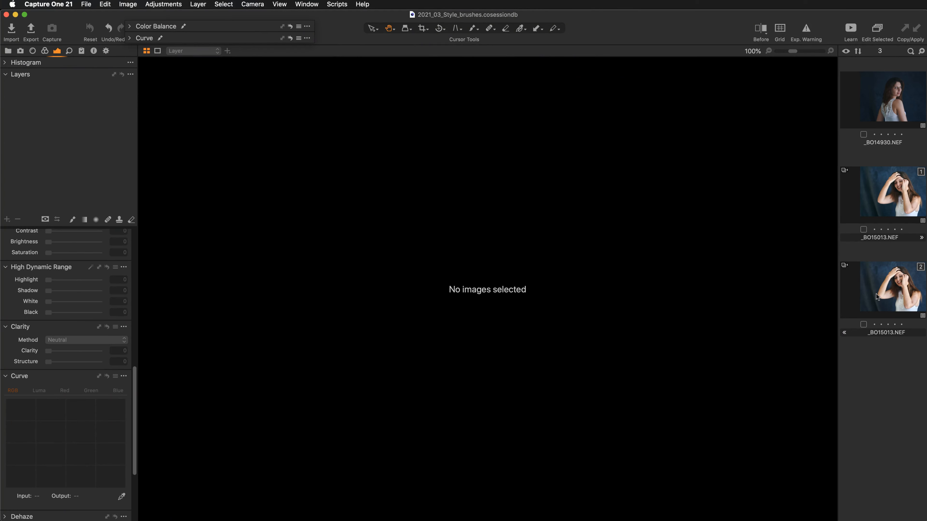
# Step: Return to the style brushes session and view the second variant of _BO15013.NEF as a whole and at 100%
pyautogui.click(876, 294)
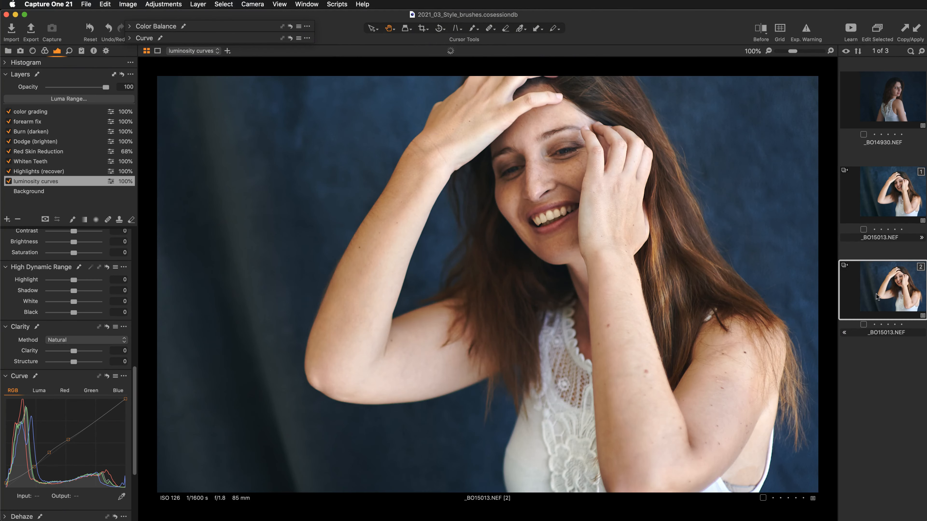
pyautogui.doubleClick(615, 286)
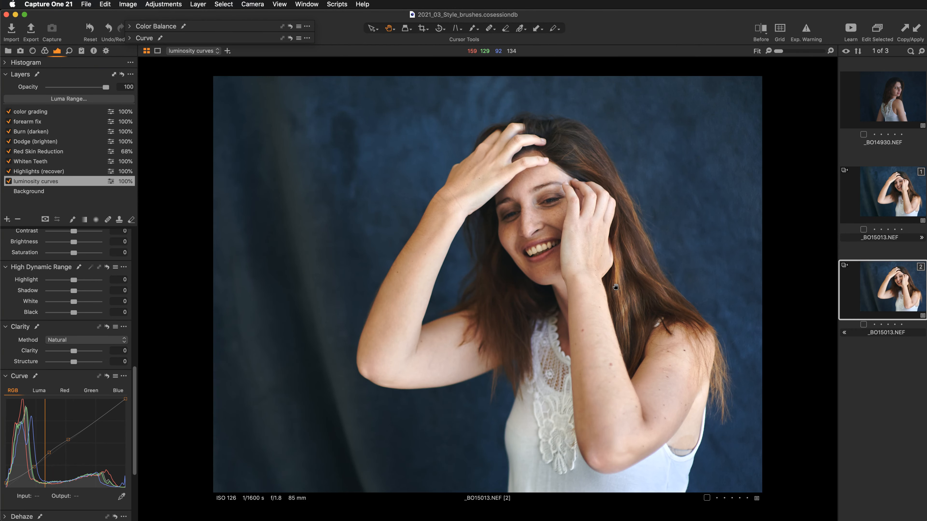
pyautogui.doubleClick(615, 287)
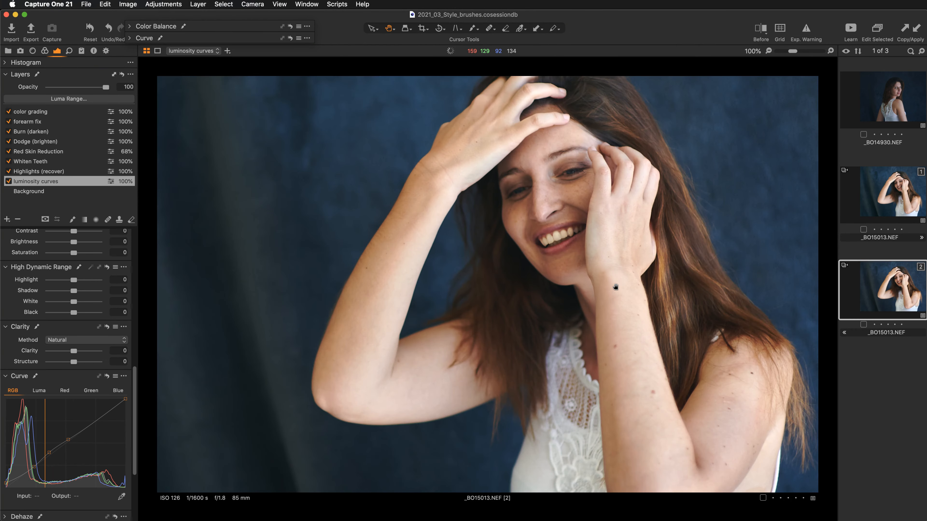